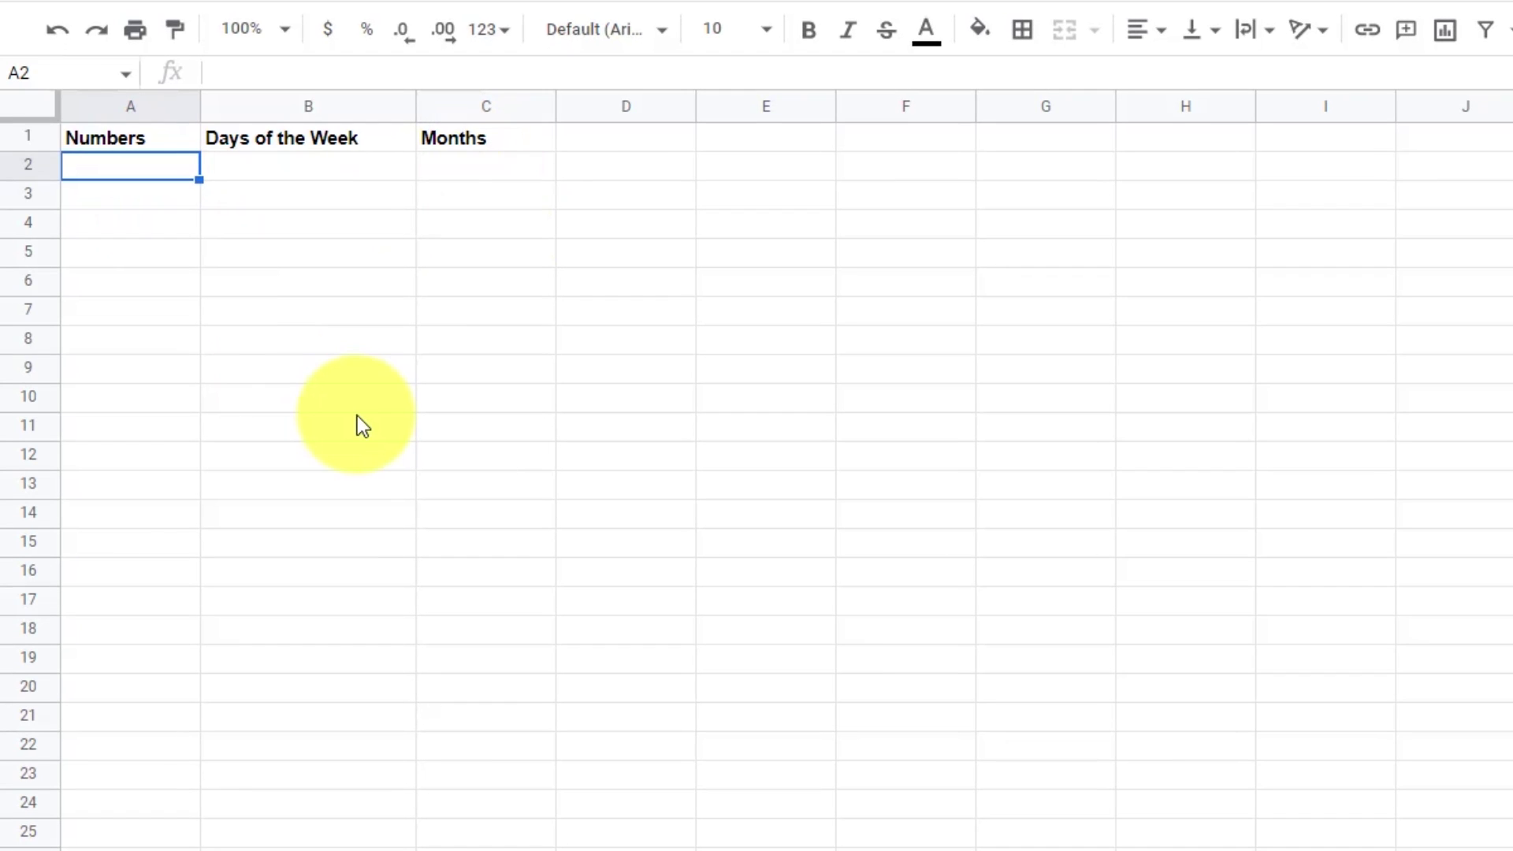
# - Enter 2, 4, 6 in A2:A4 and extend the even-number series down to 42 in row 22
pyautogui.write('2')
pyautogui.press('Return')
pyautogui.write('4')
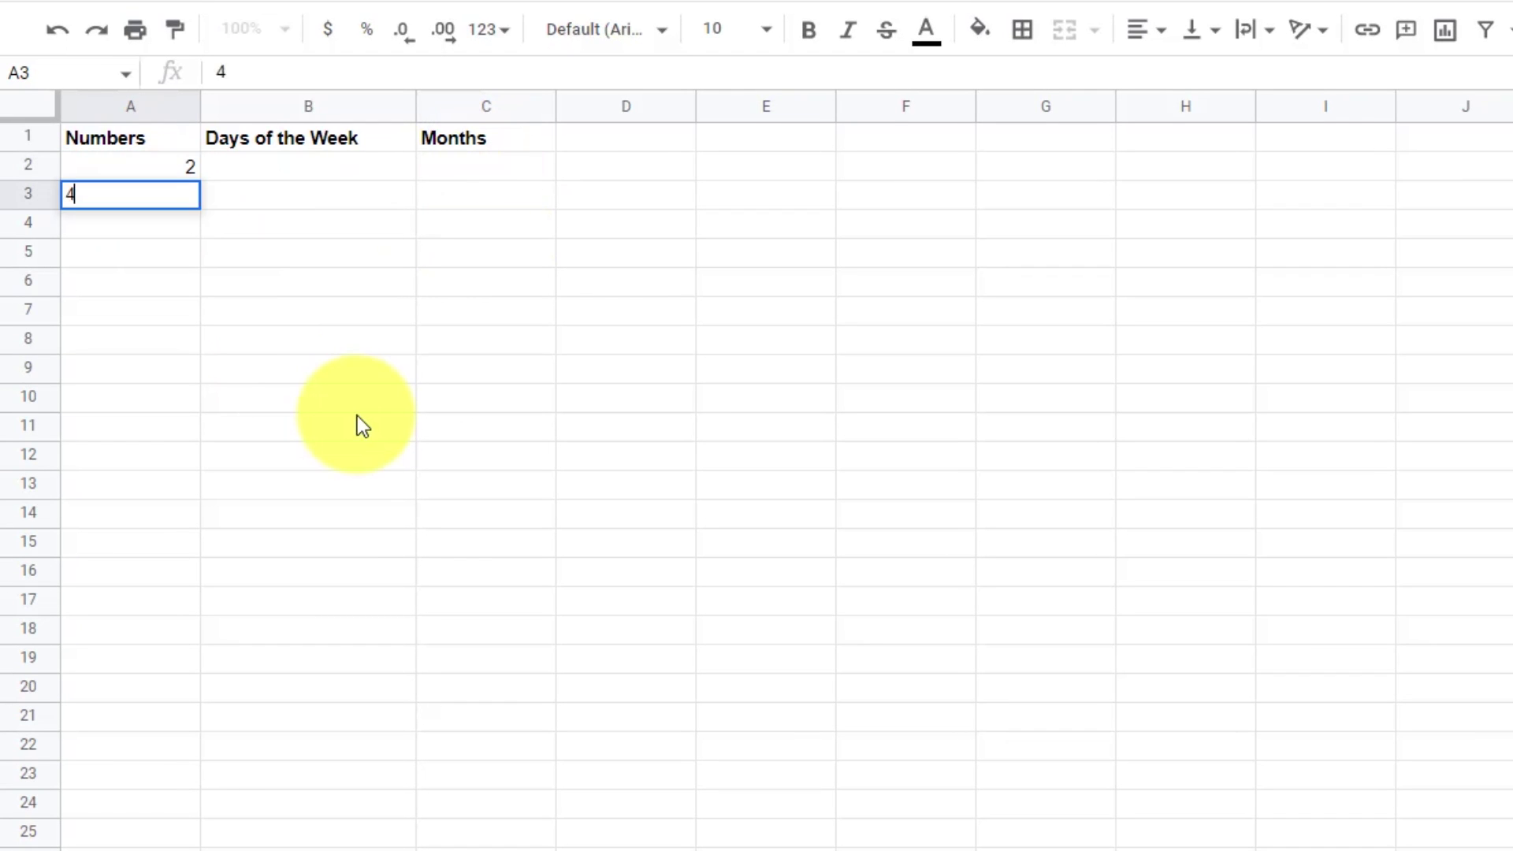
pyautogui.press('Return')
pyautogui.write('6')
pyautogui.press('Return')
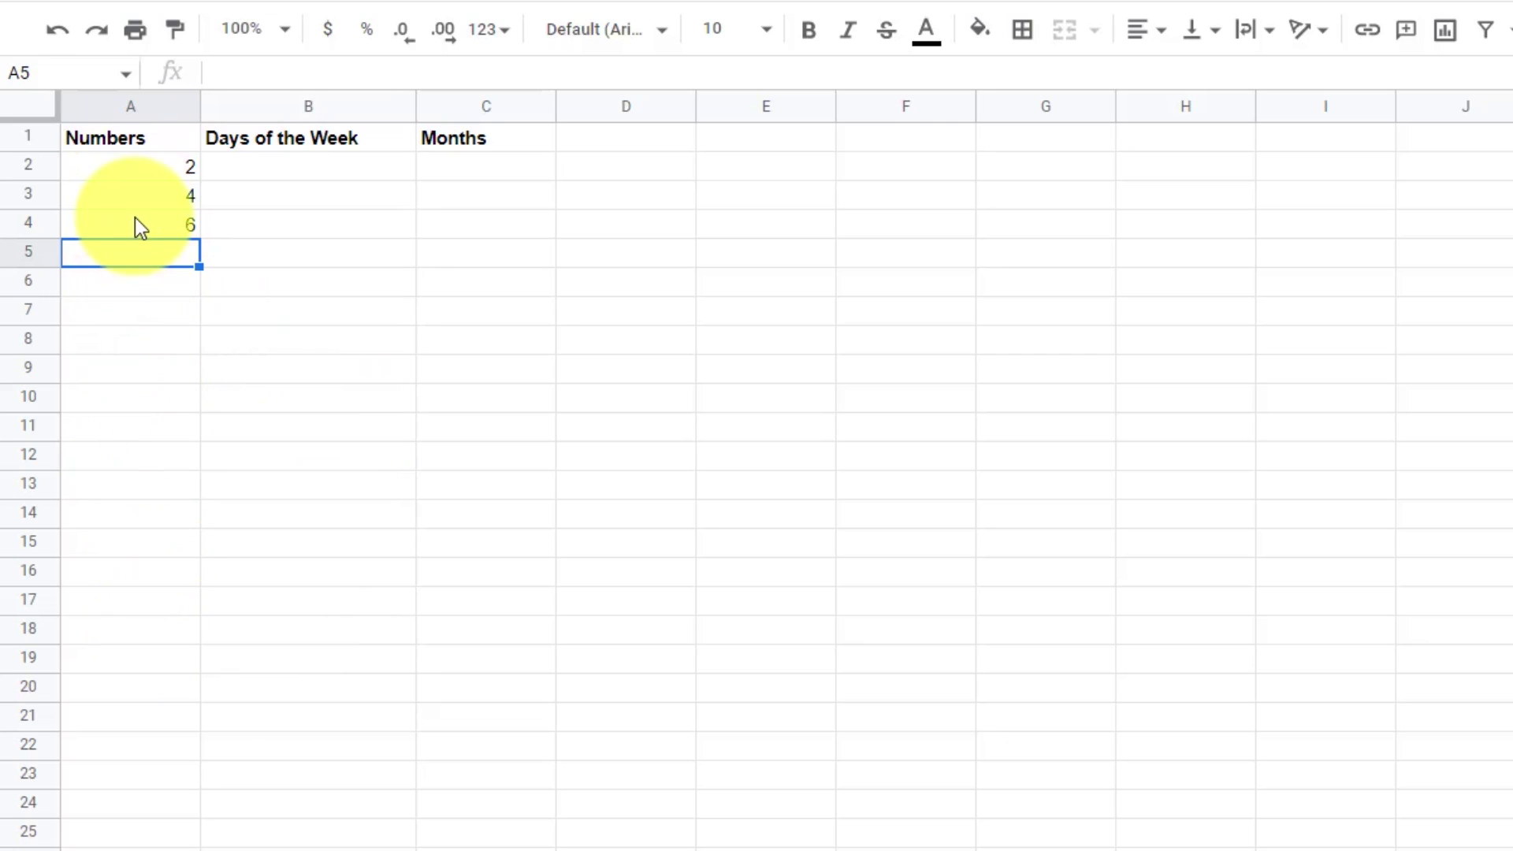
pyautogui.moveTo(156, 166); pyautogui.dragTo(155, 237)
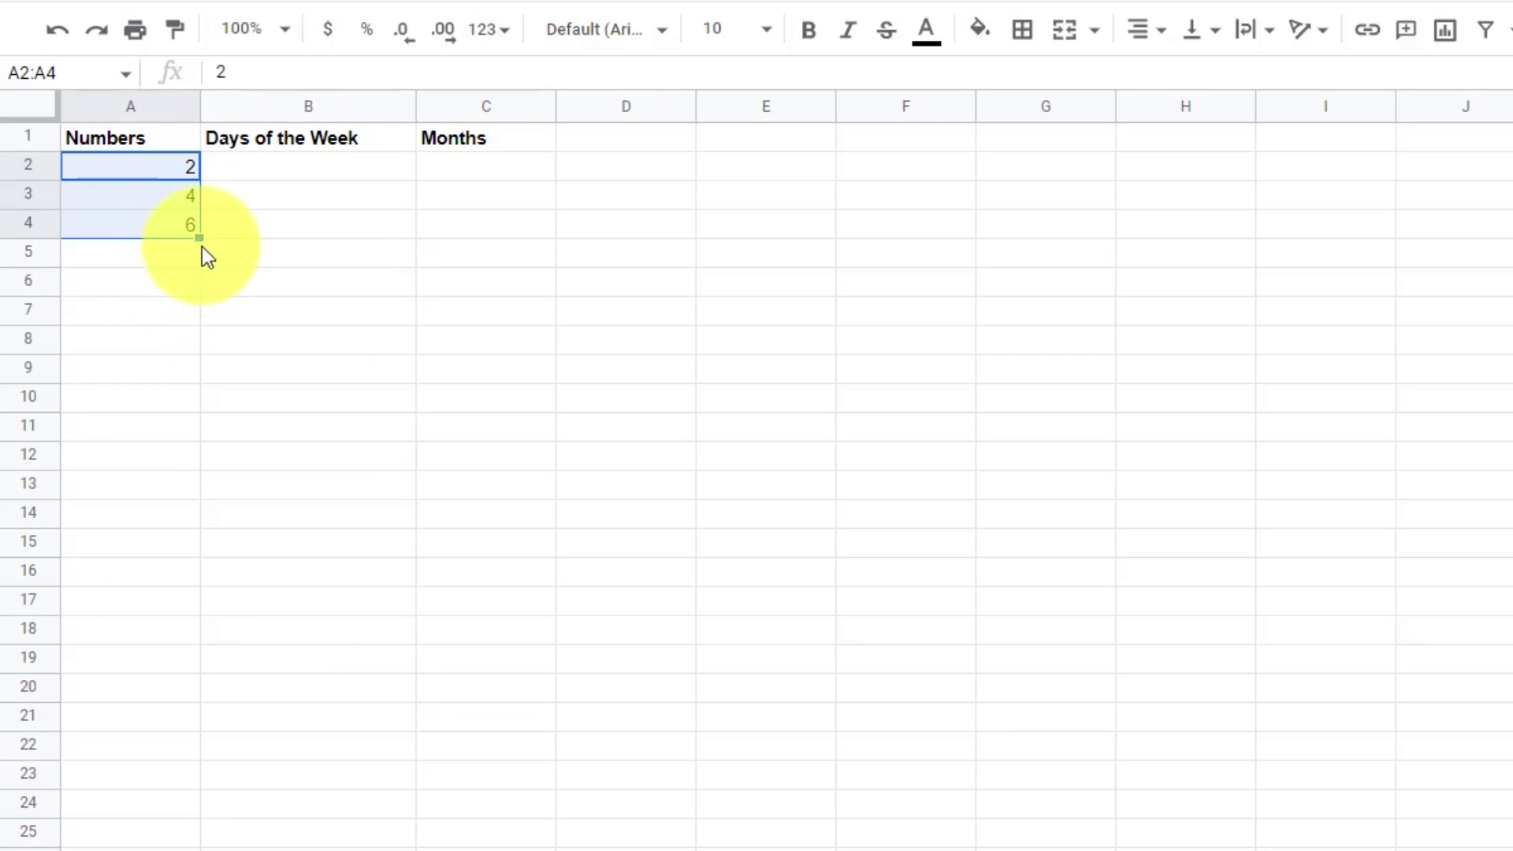
pyautogui.moveTo(199, 238); pyautogui.dragTo(172, 761)
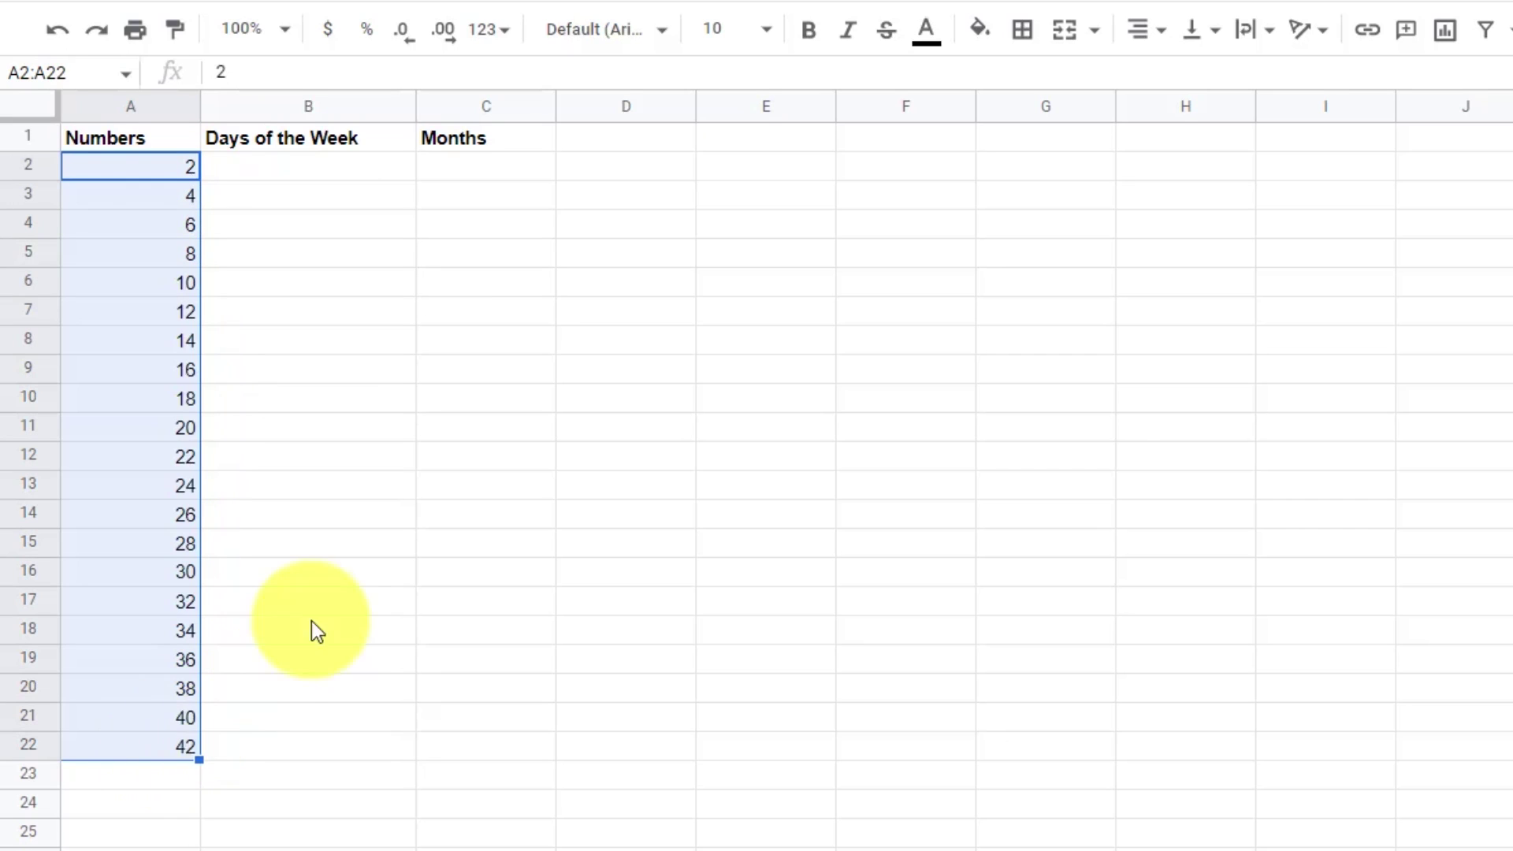
pyautogui.click(304, 516)
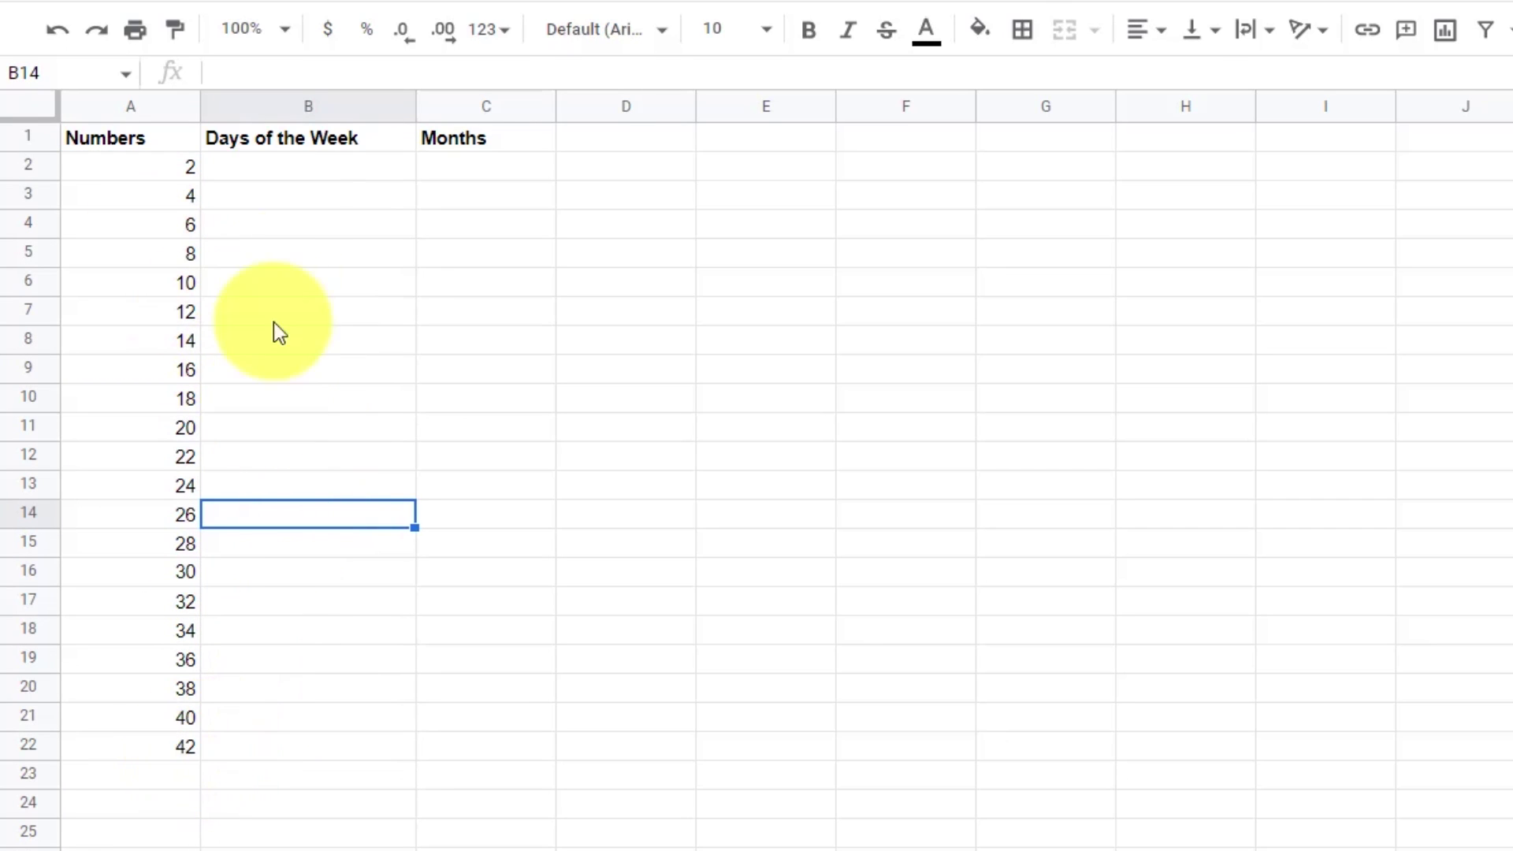
# - Enter Monday and Tuesday in B2:B3 and fill the repeating weekdays down to row 22
pyautogui.click(299, 167)
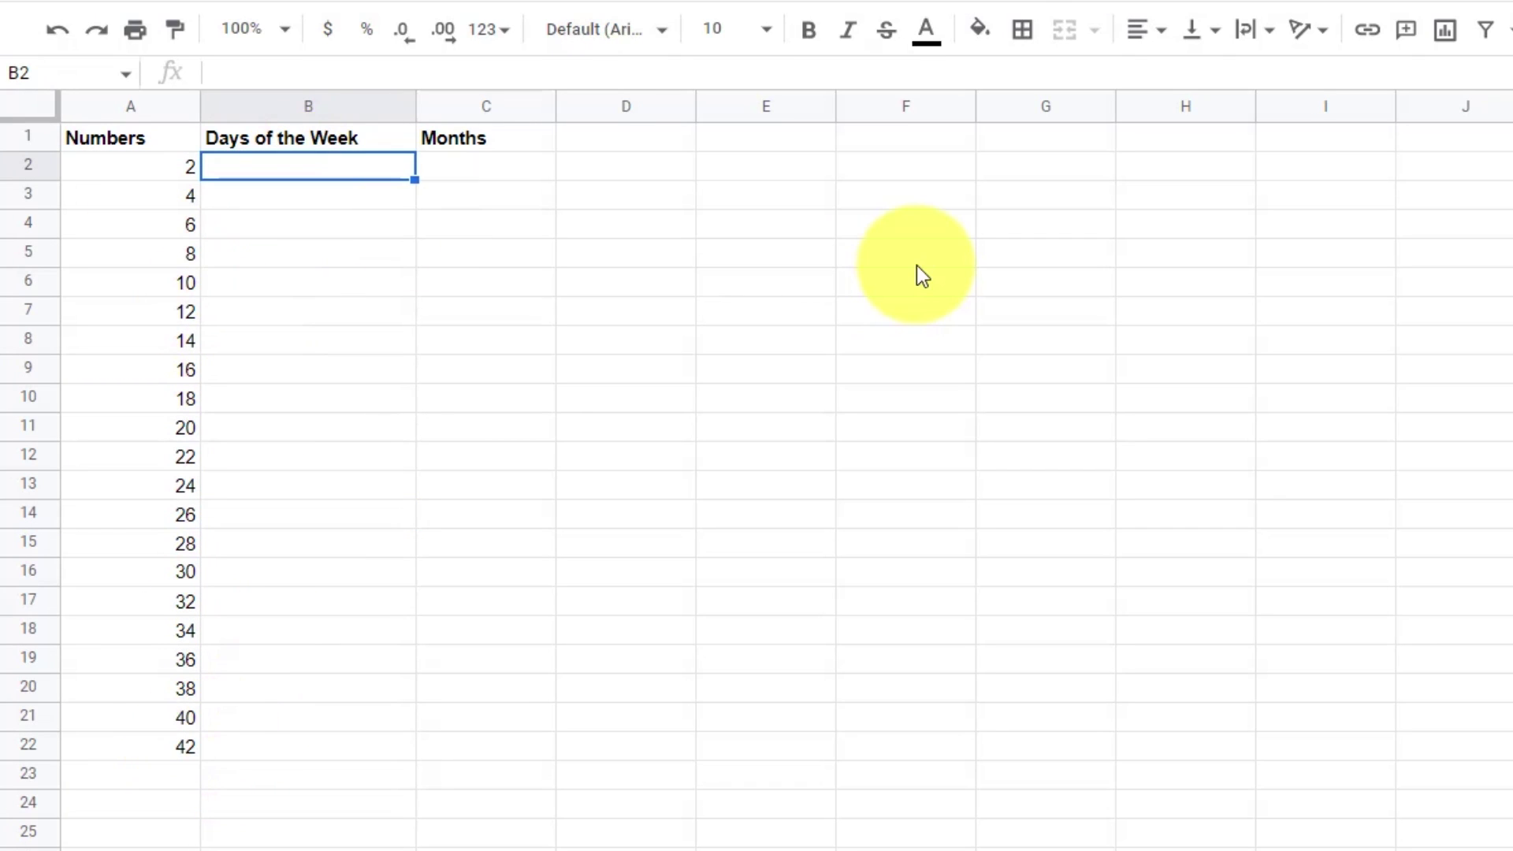
pyautogui.write('Monday')
pyautogui.press('Return')
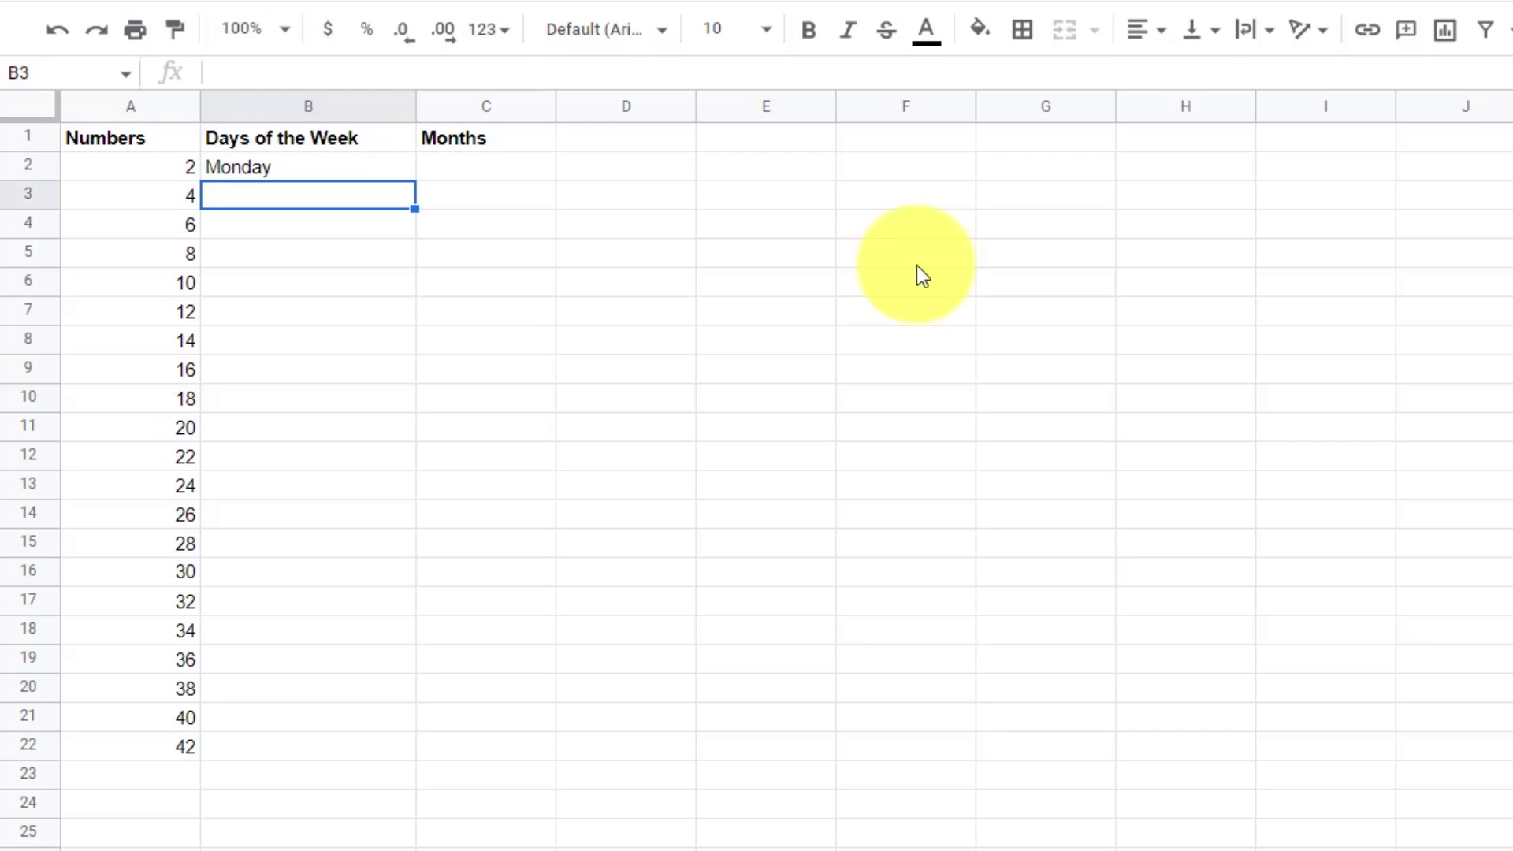
pyautogui.write('Tuie')
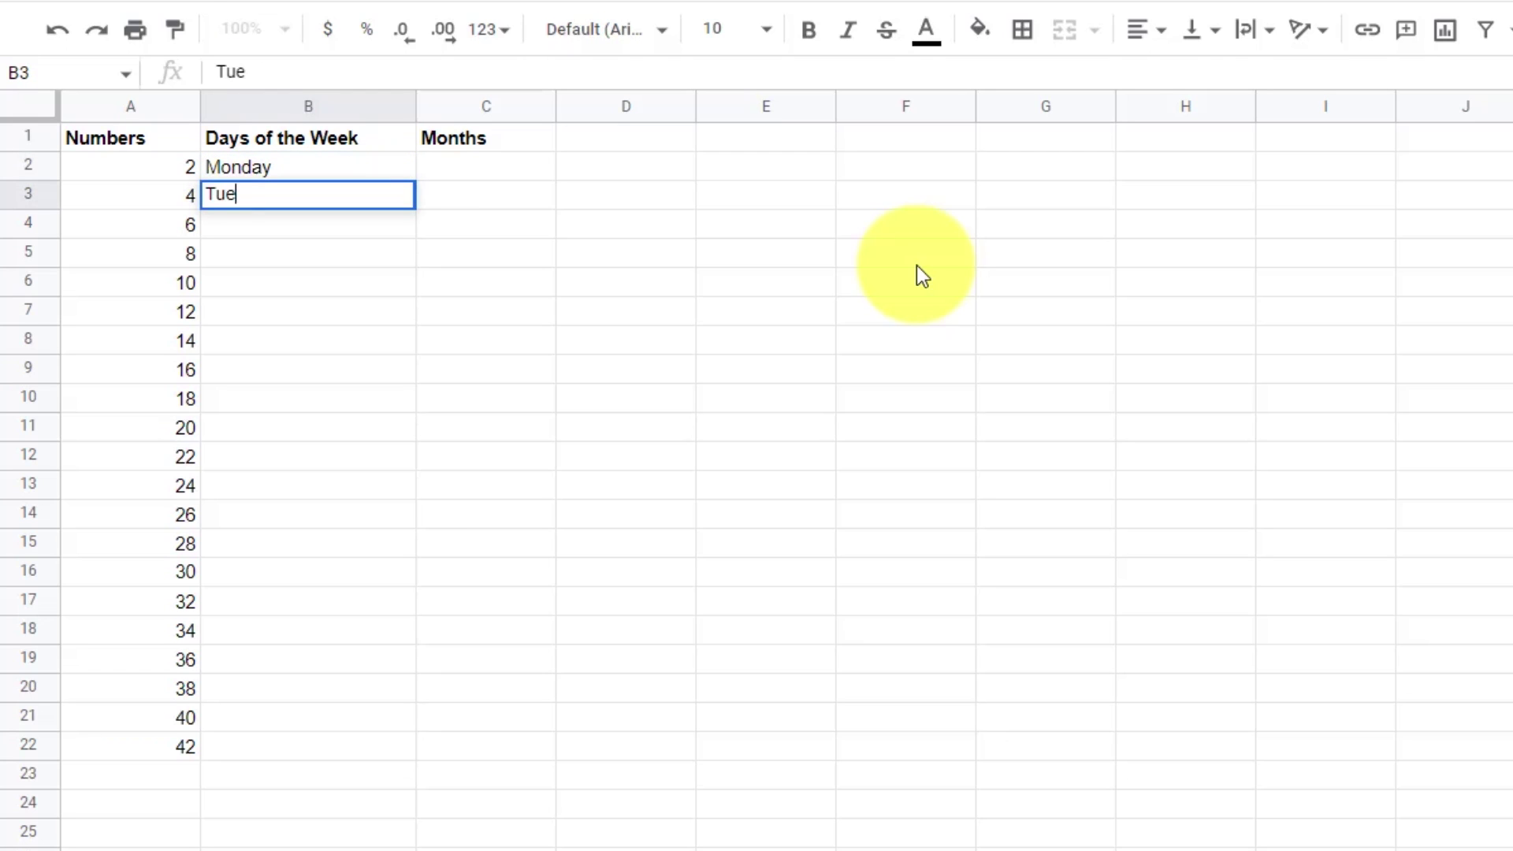
pyautogui.write('sday')
pyautogui.press('Return')
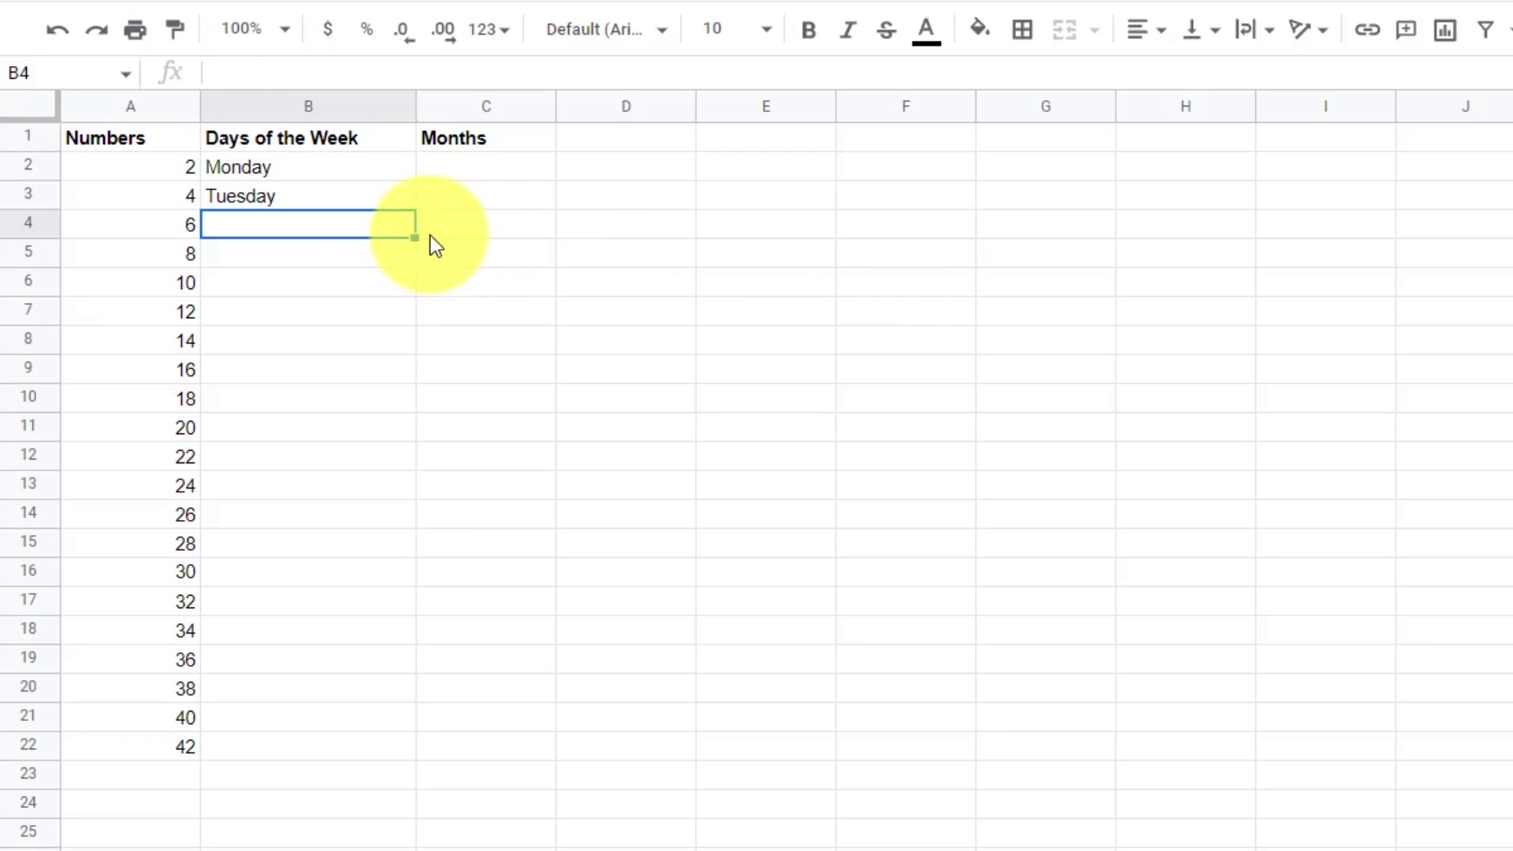
pyautogui.moveTo(345, 167); pyautogui.dragTo(343, 197)
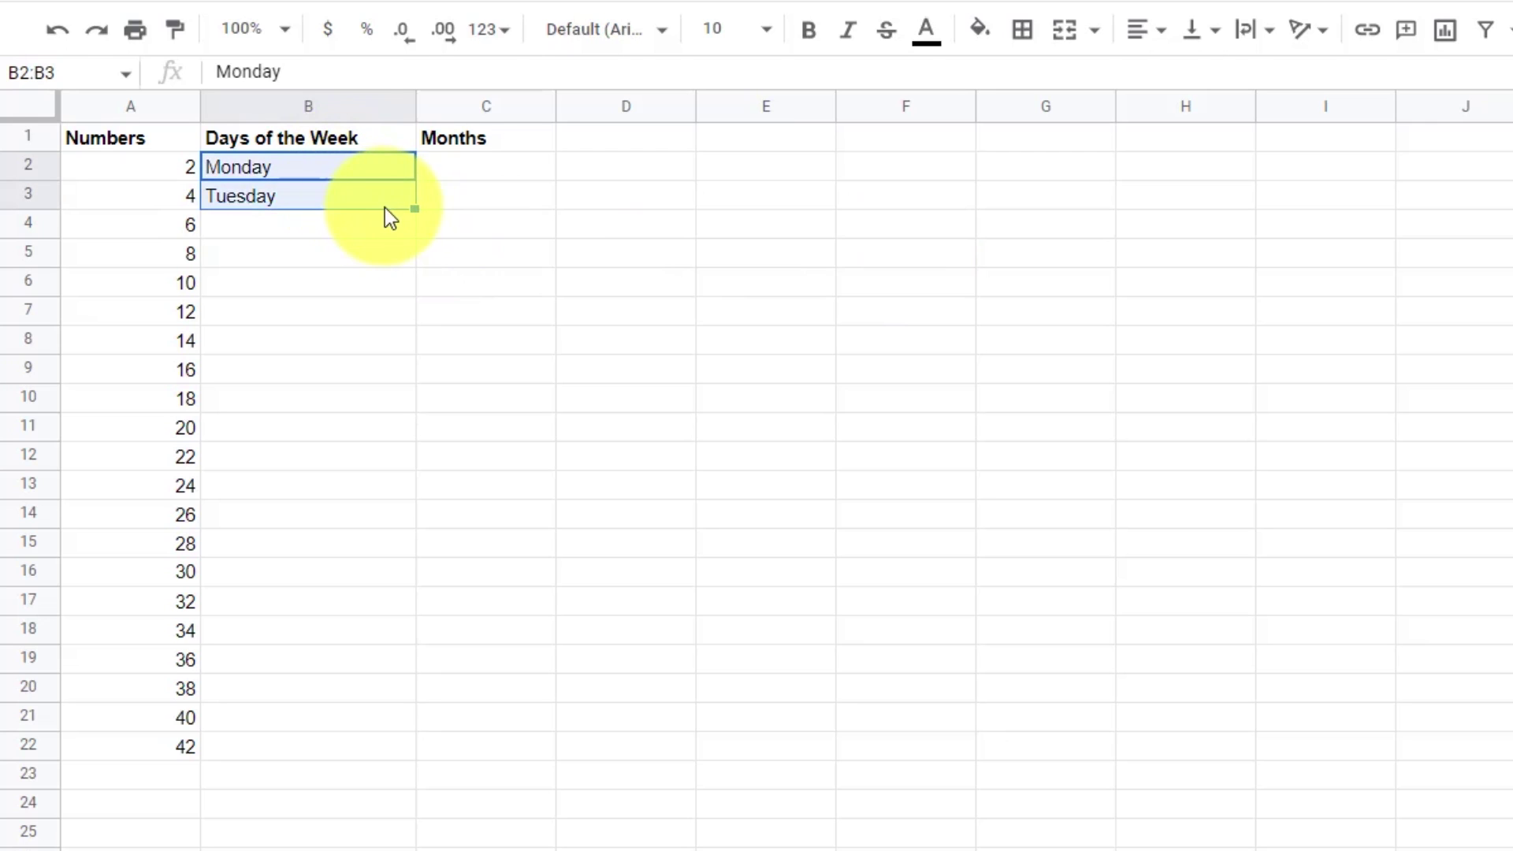
pyautogui.moveTo(415, 209); pyautogui.dragTo(374, 752)
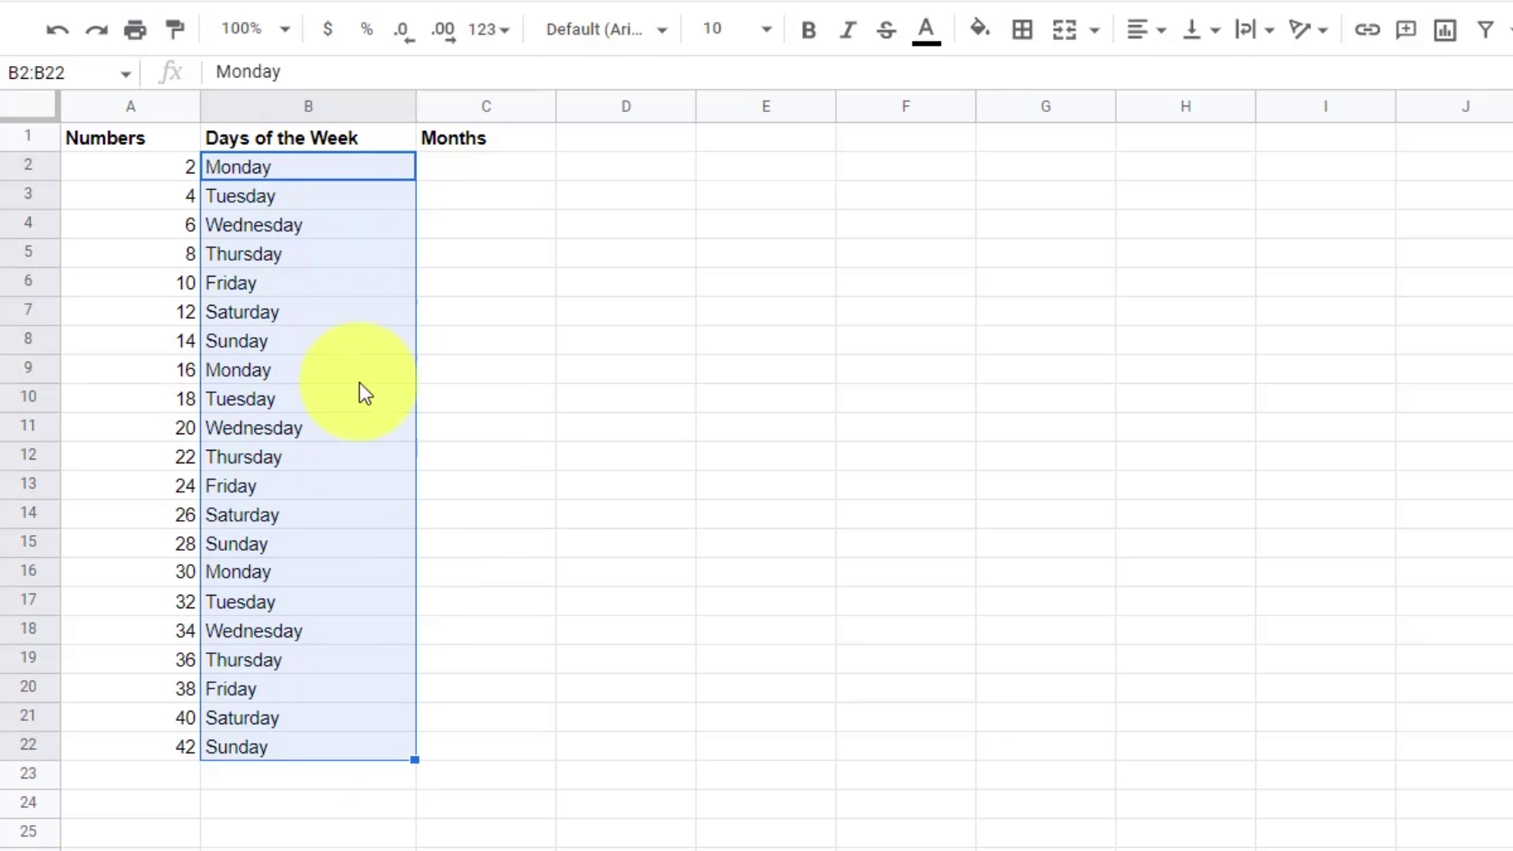
pyautogui.click(500, 256)
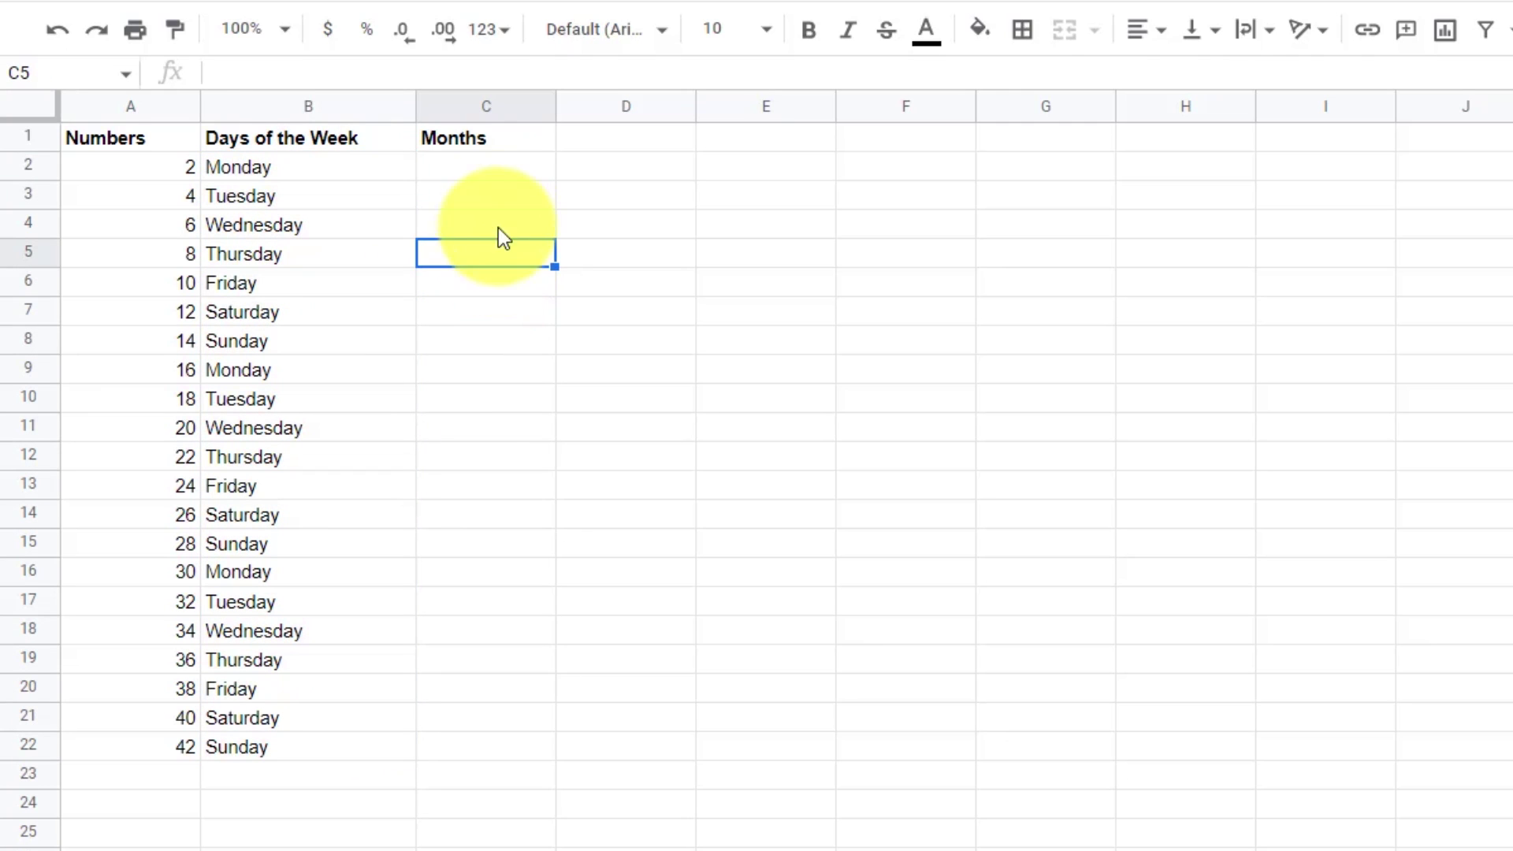
# - Enter January and April in C2:C3 and fill down to C14, cycling January, April, July, October
pyautogui.click(489, 167)
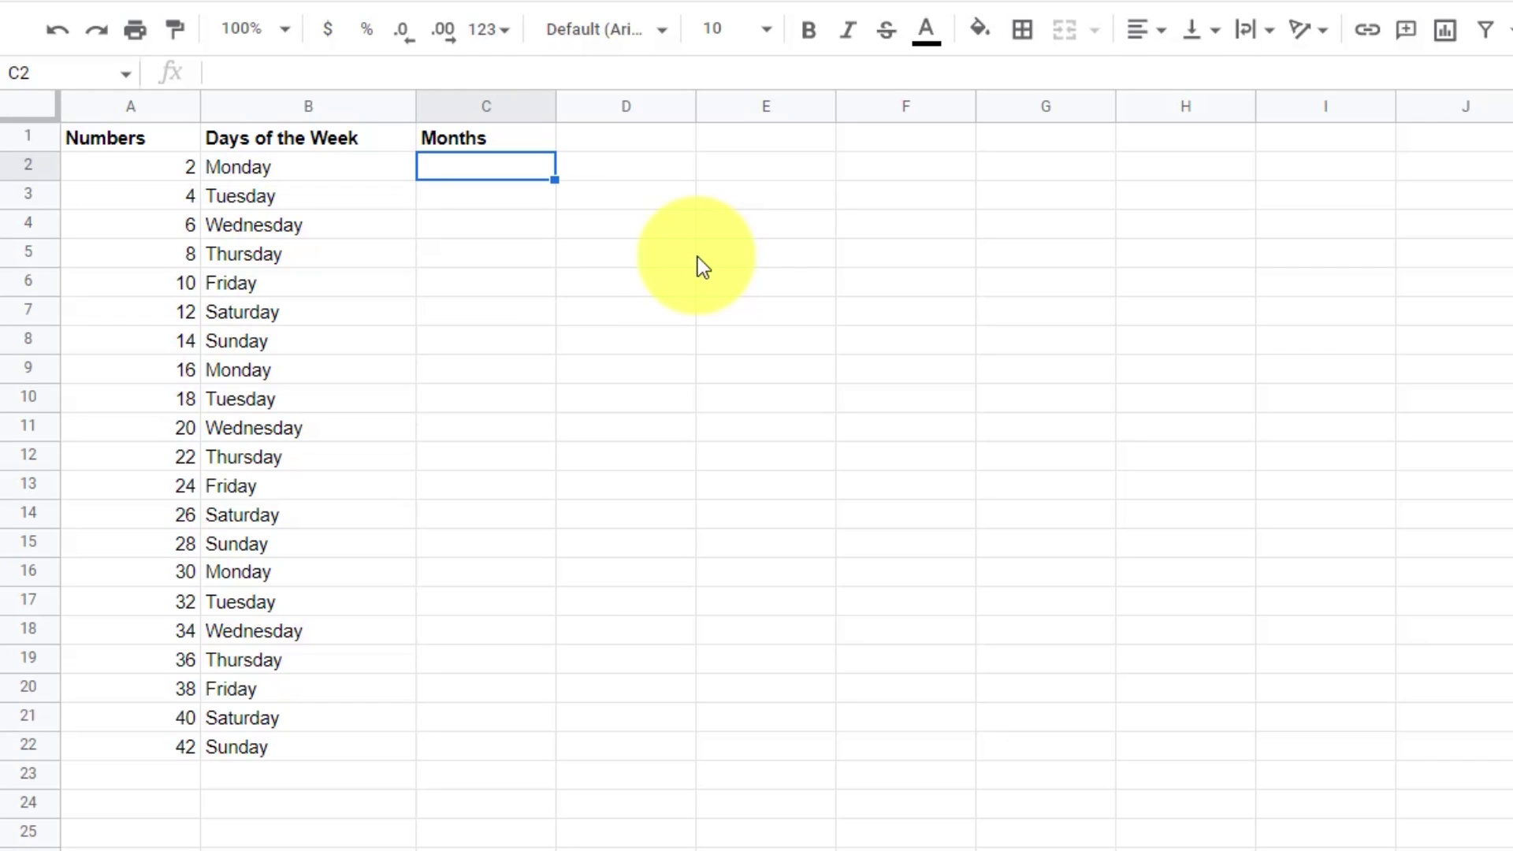
pyautogui.press('Return')
pyautogui.write('Janu')
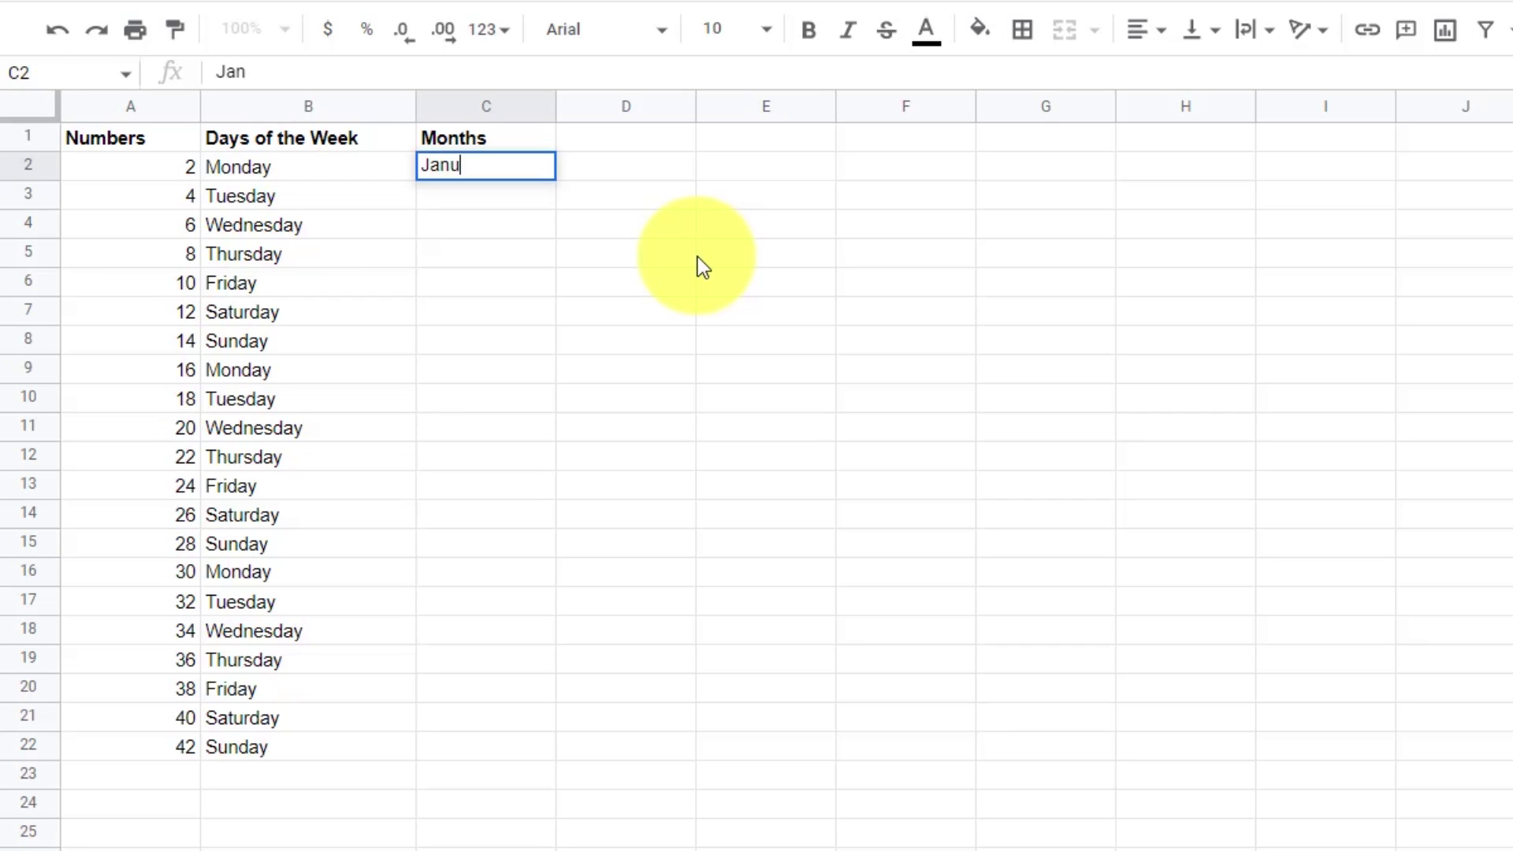
pyautogui.write('ary')
pyautogui.press('Return')
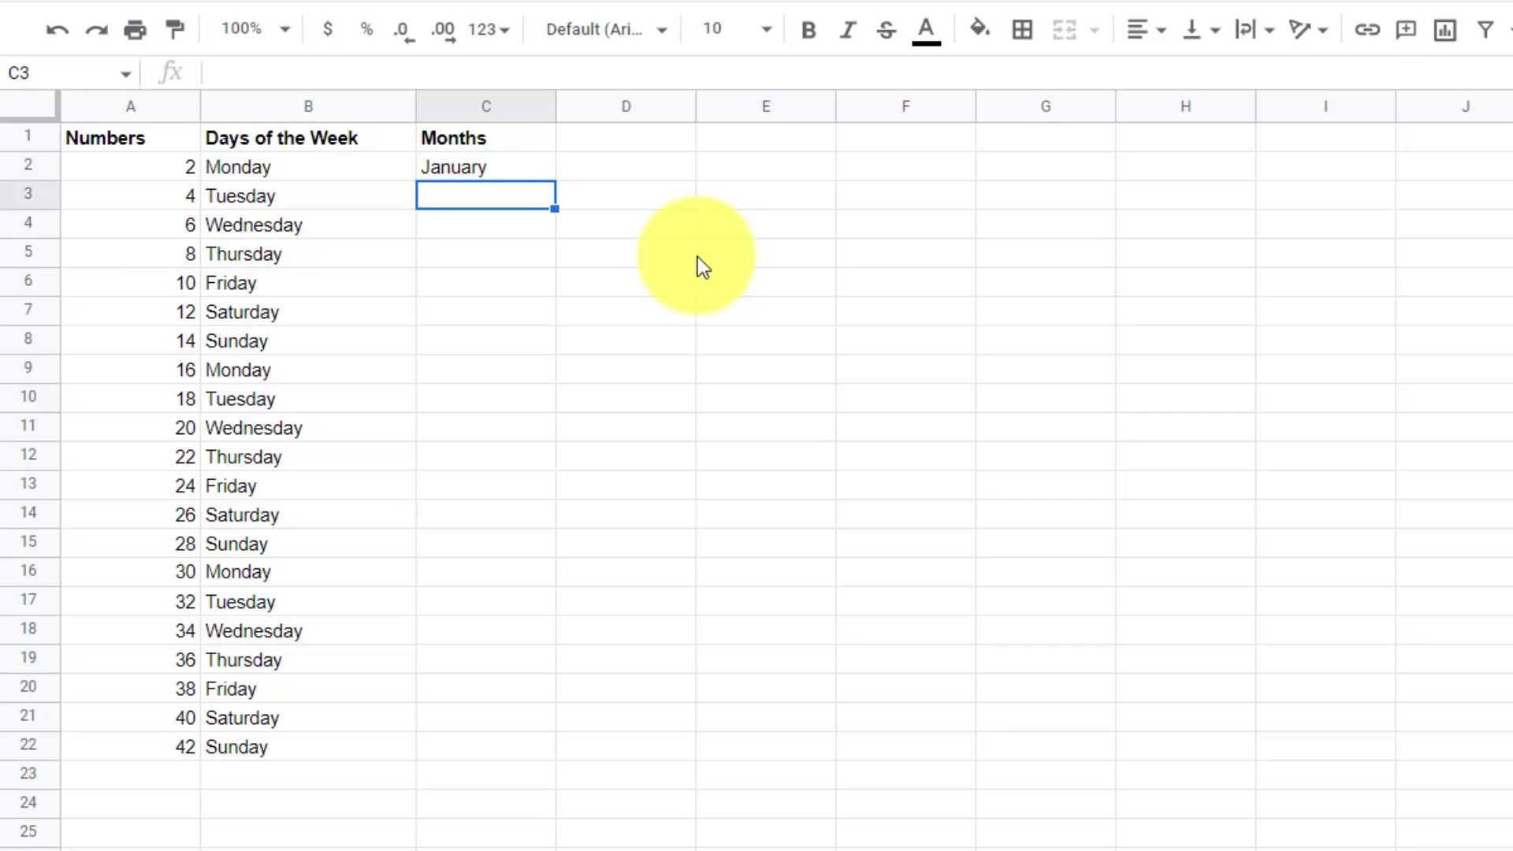
pyautogui.write('M')
pyautogui.press('BackSpace')
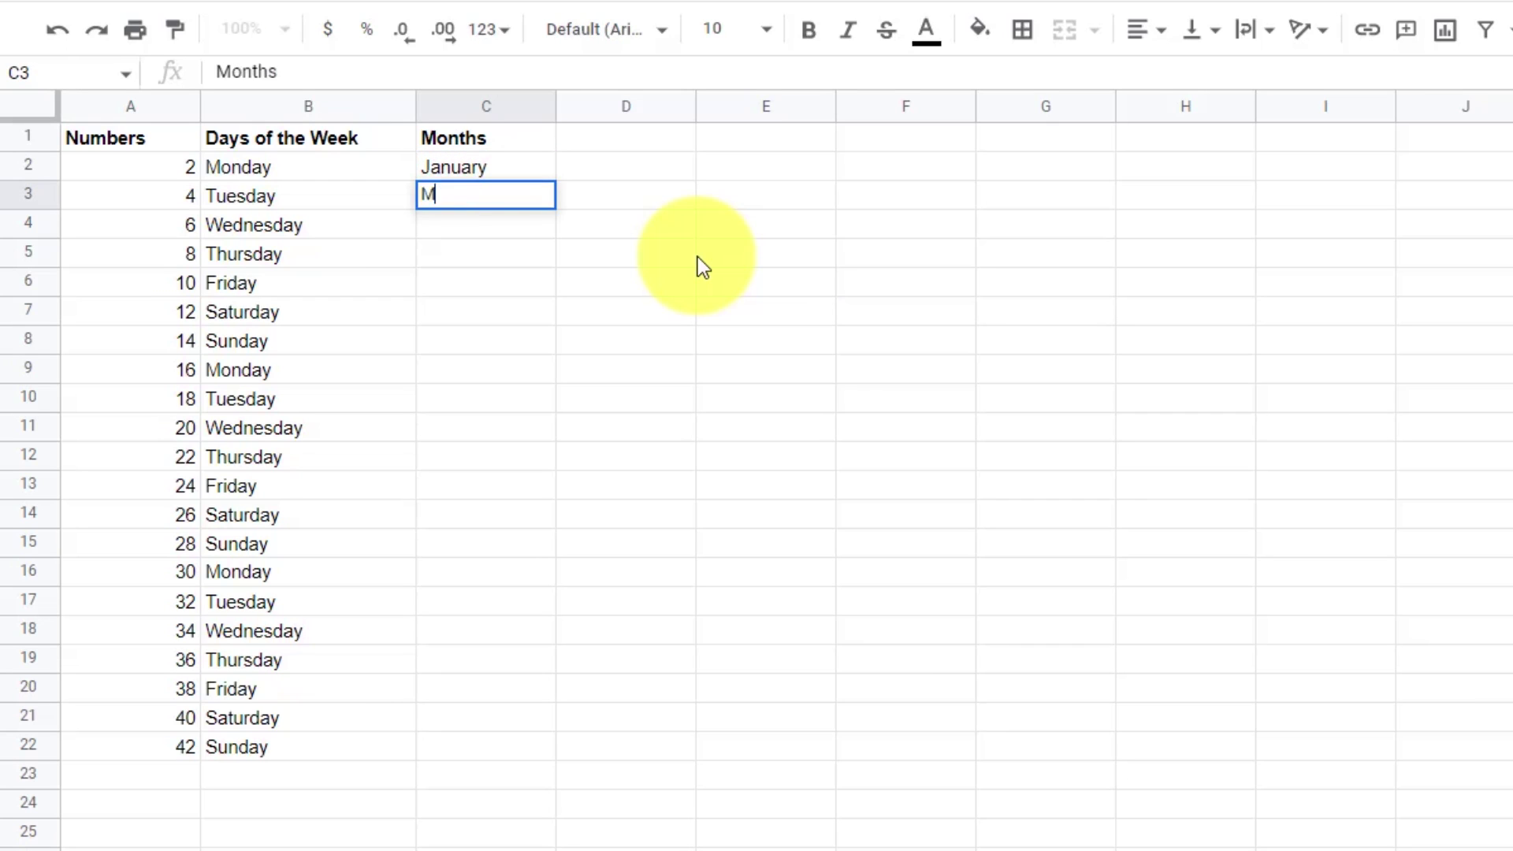
pyautogui.press('BackSpace')
pyautogui.write('l')
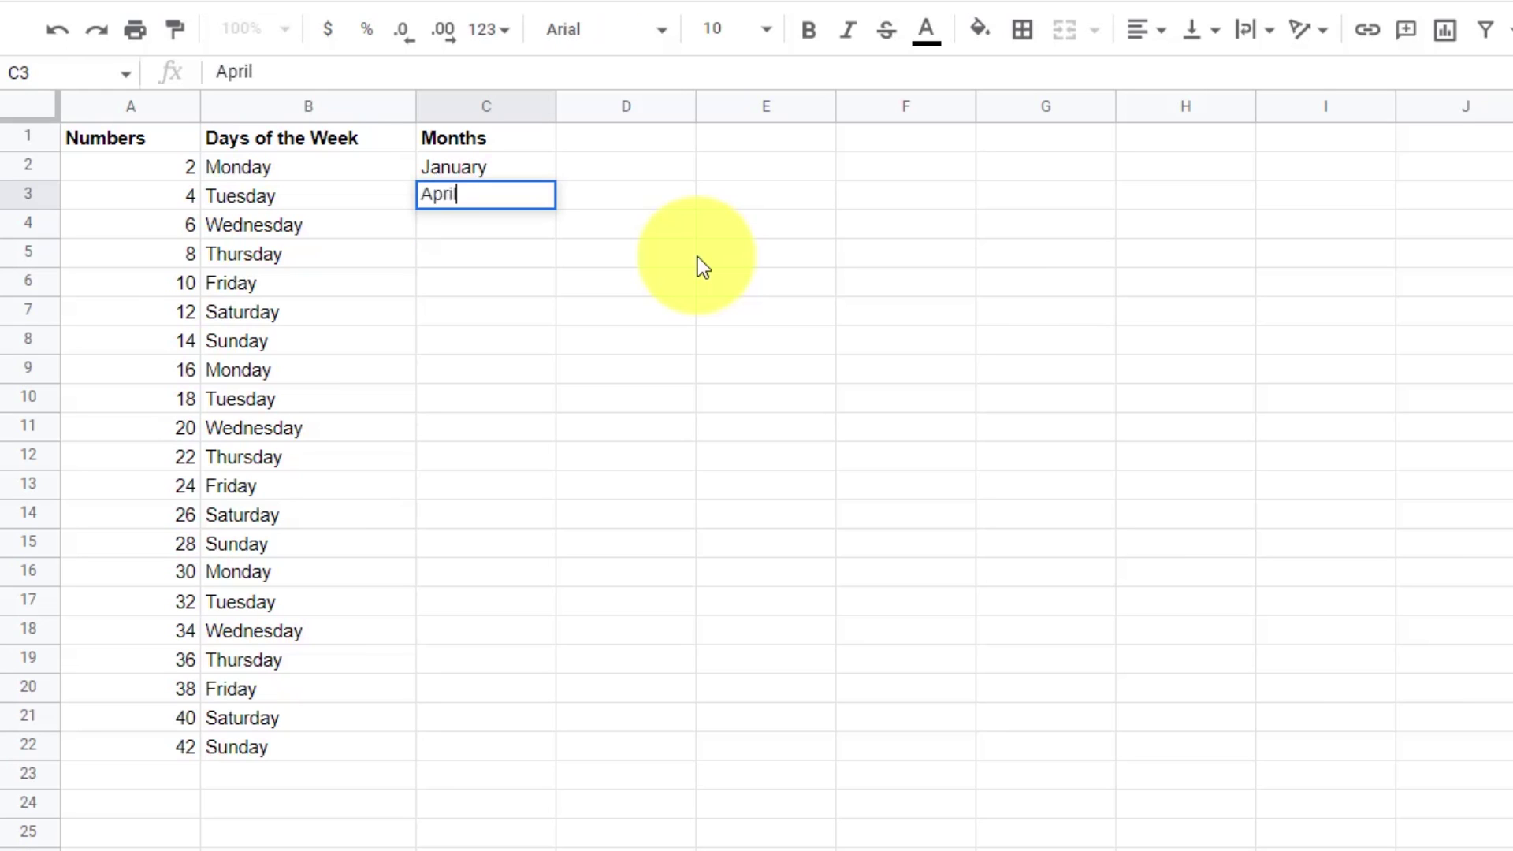
pyautogui.press('Return')
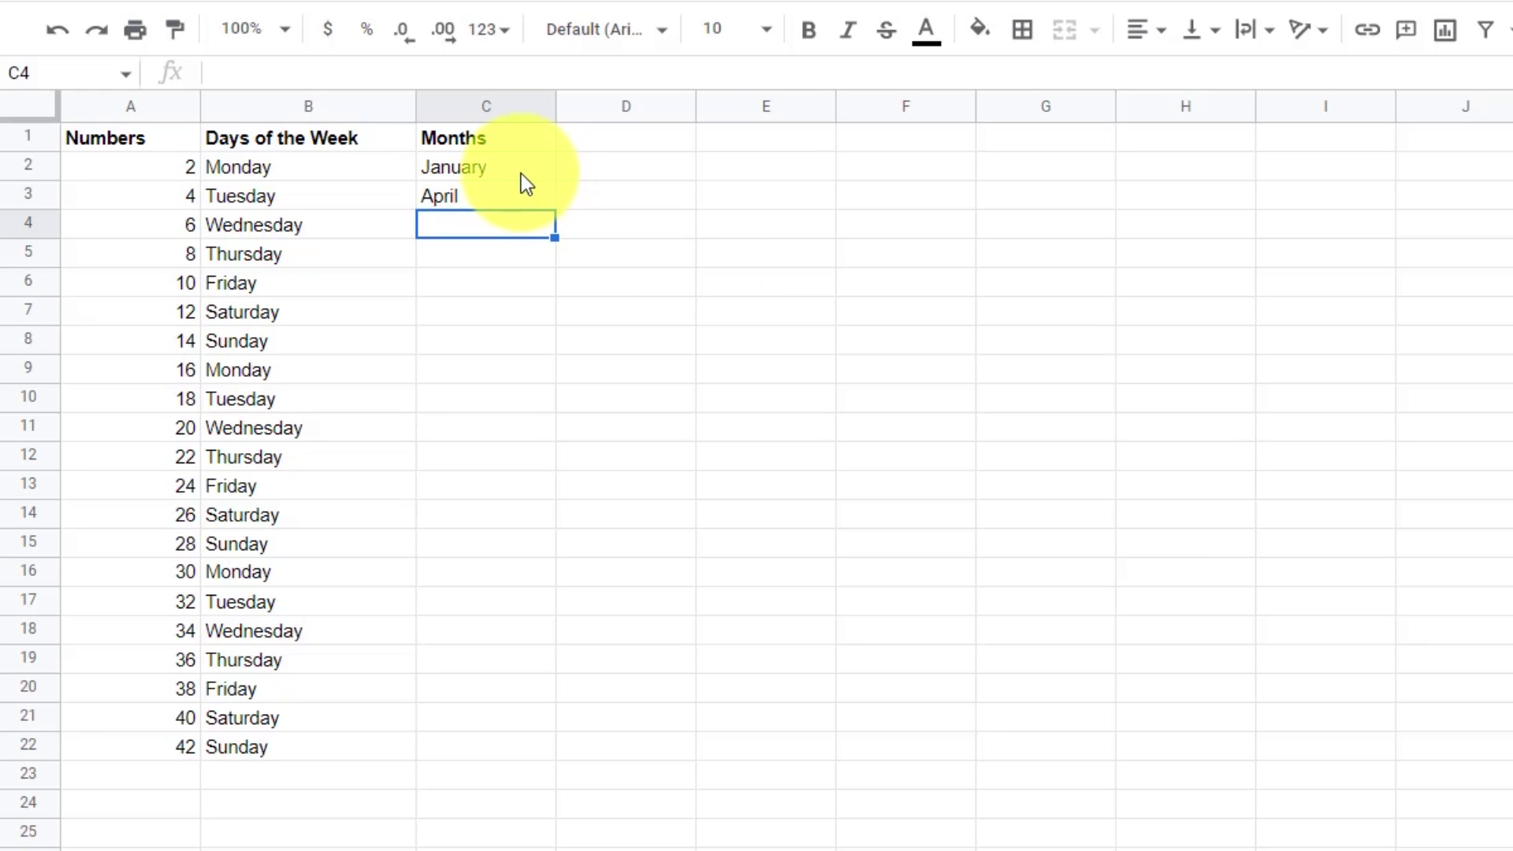
pyautogui.moveTo(522, 173); pyautogui.dragTo(515, 197)
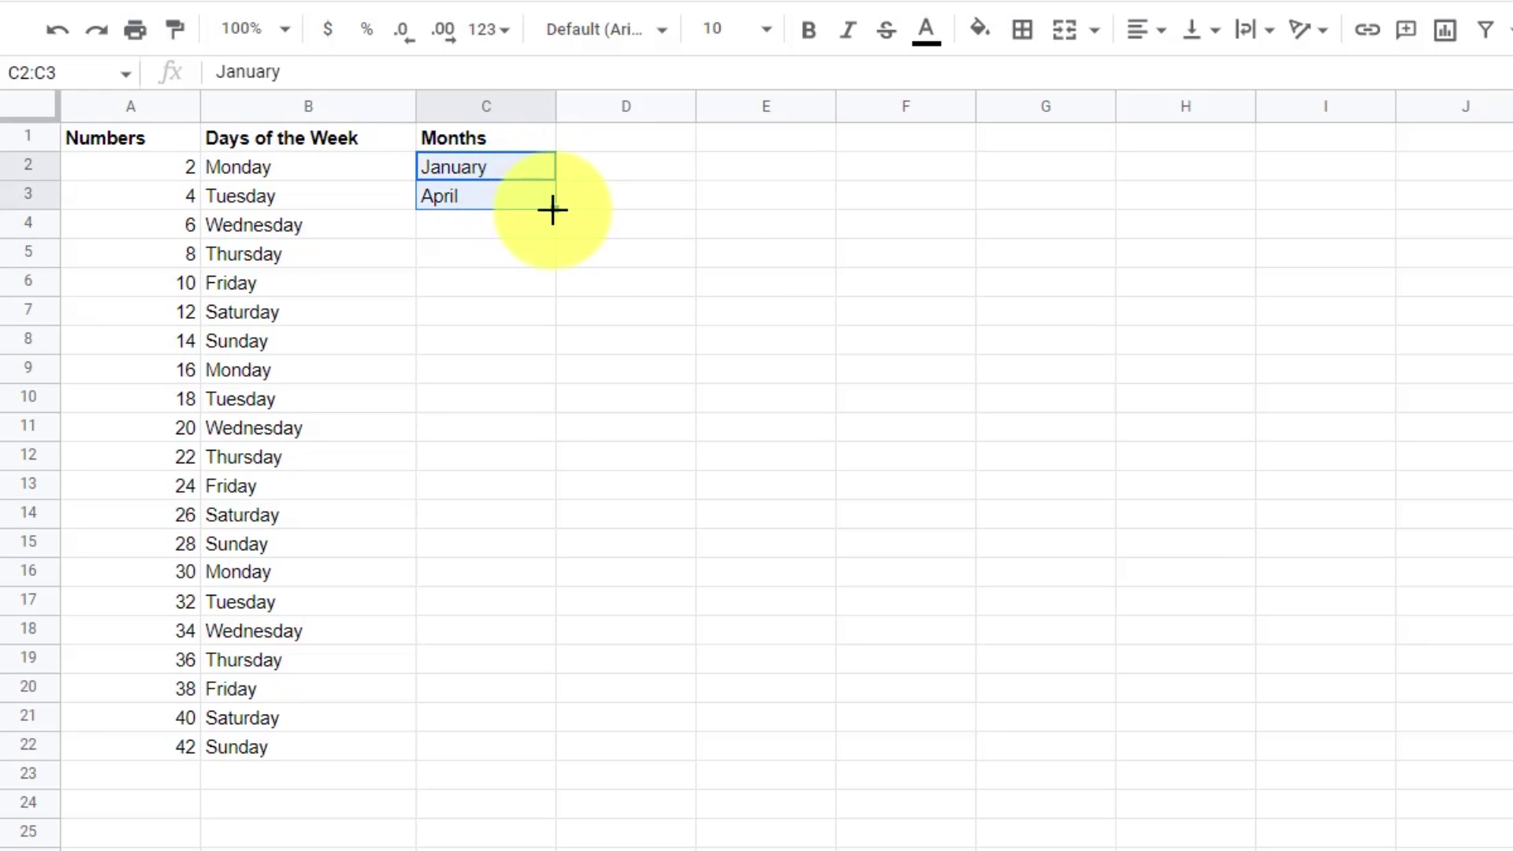
pyautogui.moveTo(554, 208); pyautogui.dragTo(522, 514)
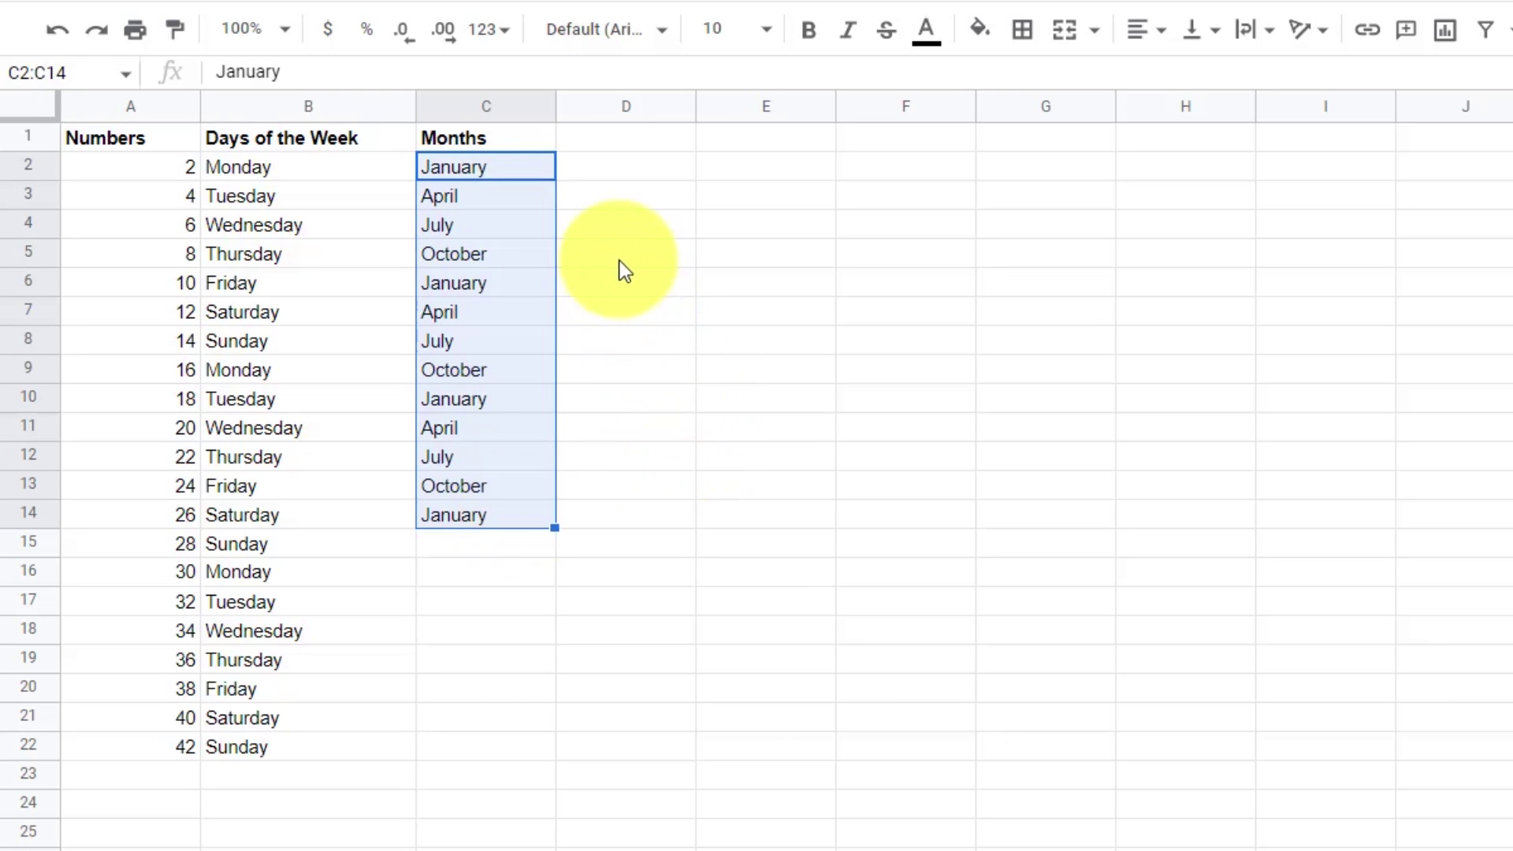
pyautogui.click(592, 207)
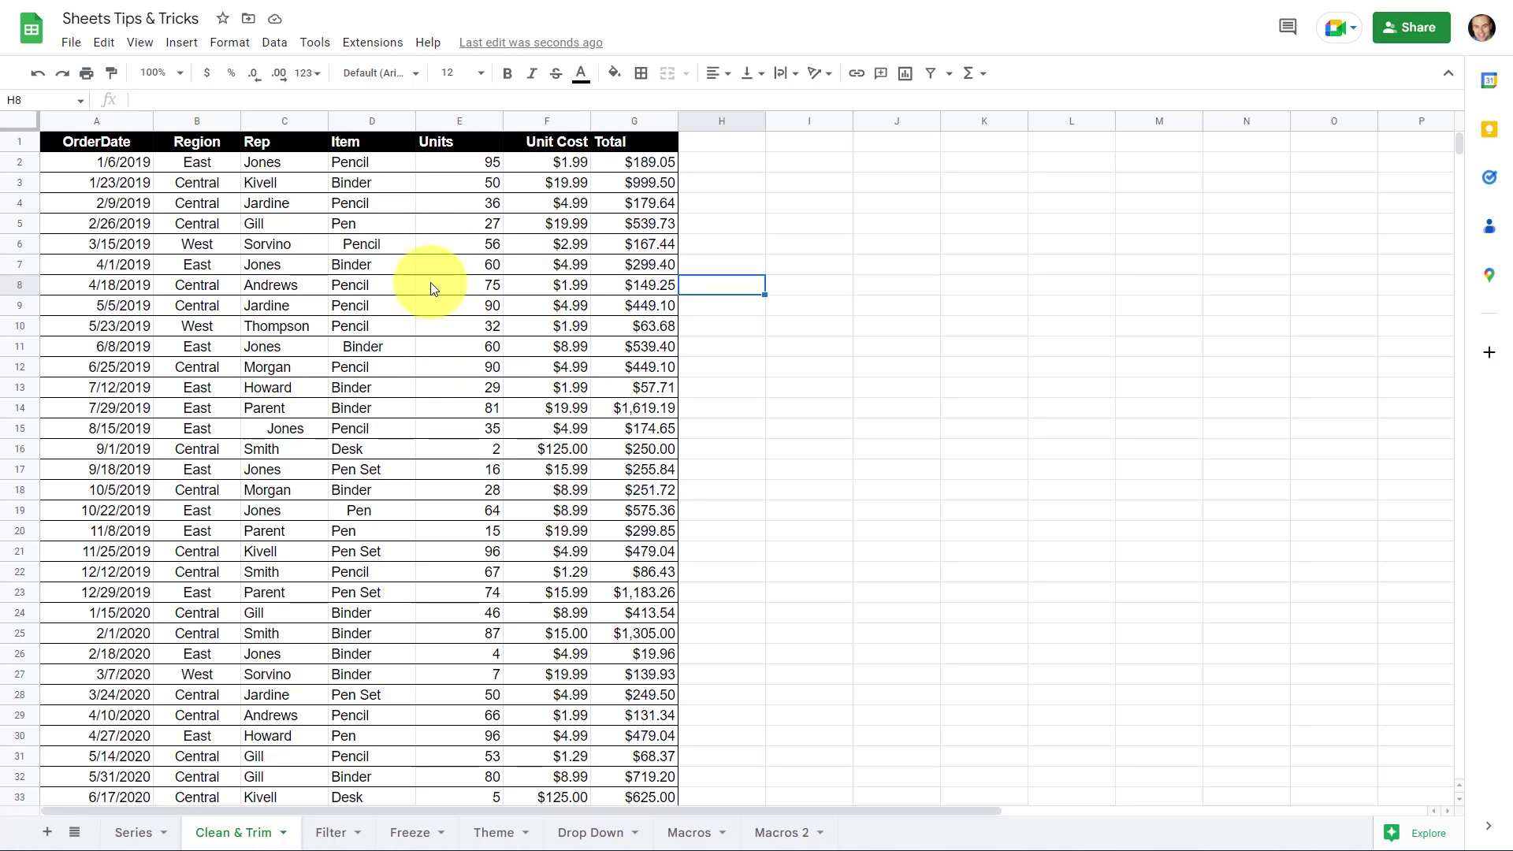
# - Scroll through the Clean & Trim sheet's order data to review it
pyautogui.scroll(-4, 456, 364)
pyautogui.scroll(-1, 455, 364)
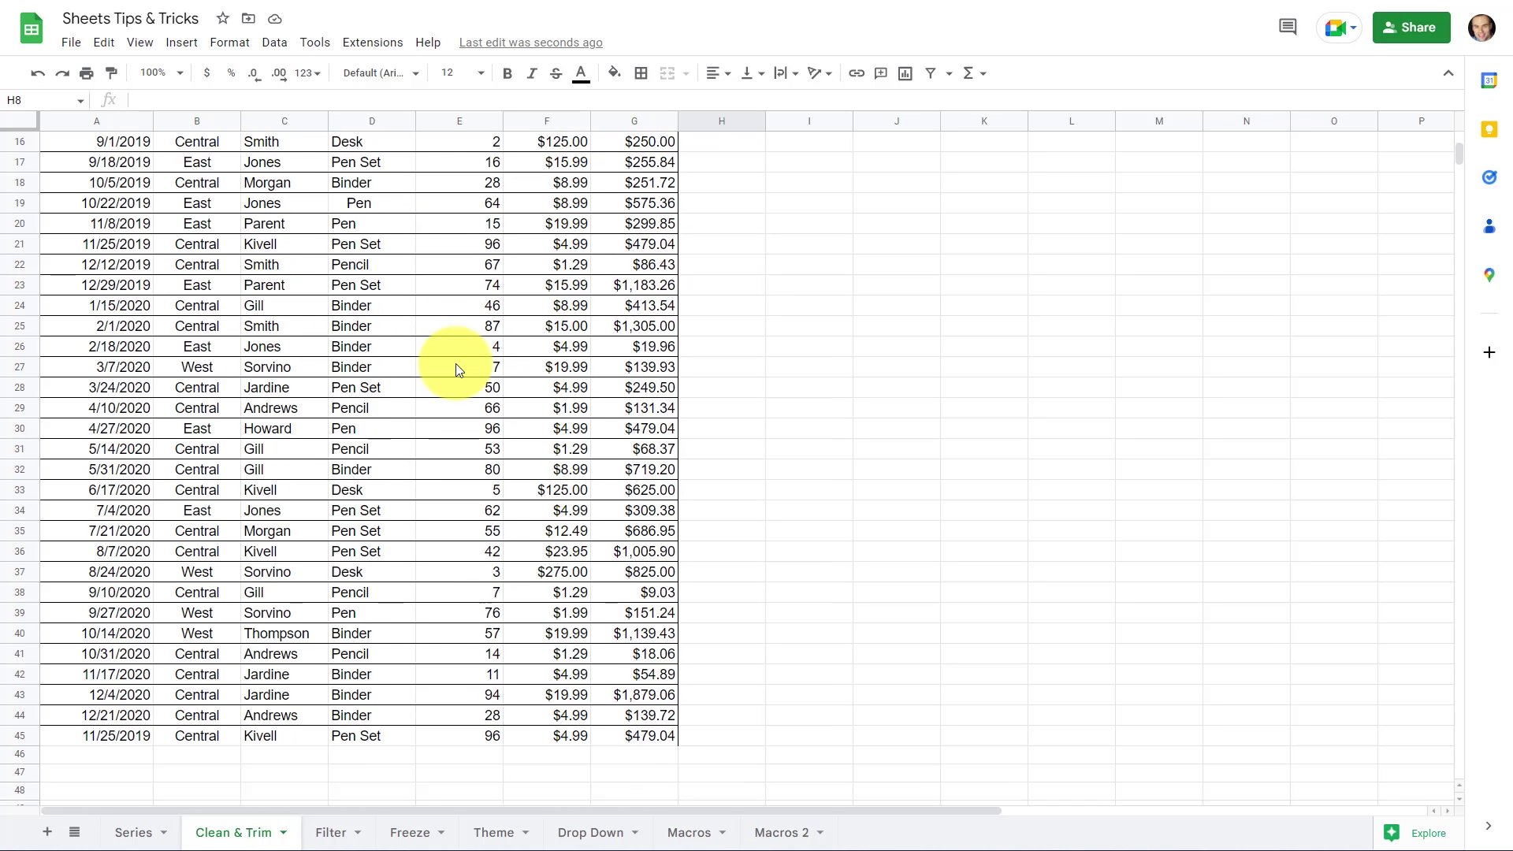
pyautogui.scroll(5, 456, 364)
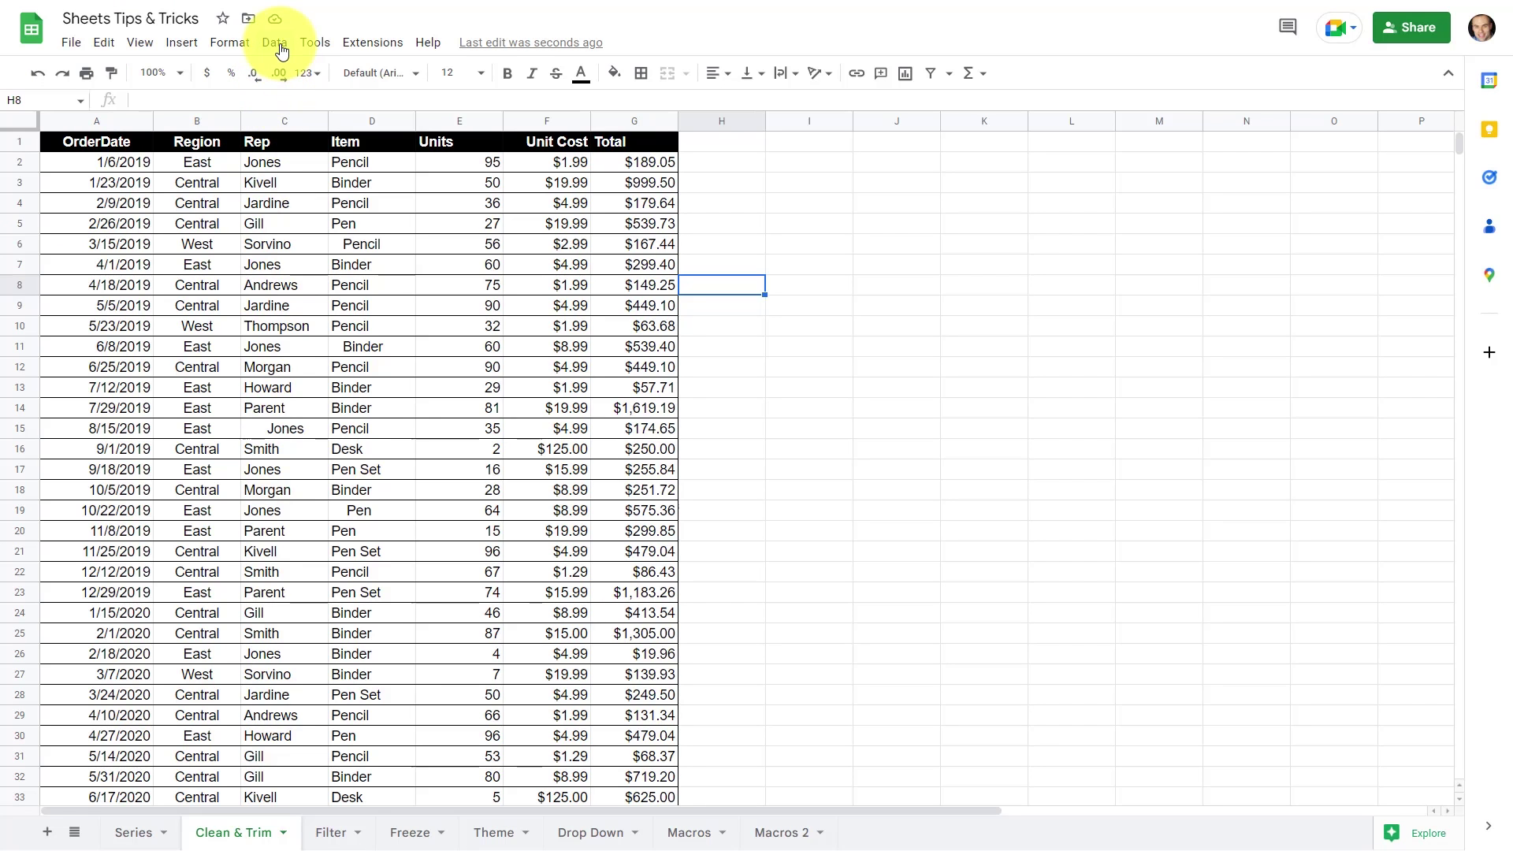
pyautogui.click(275, 42)
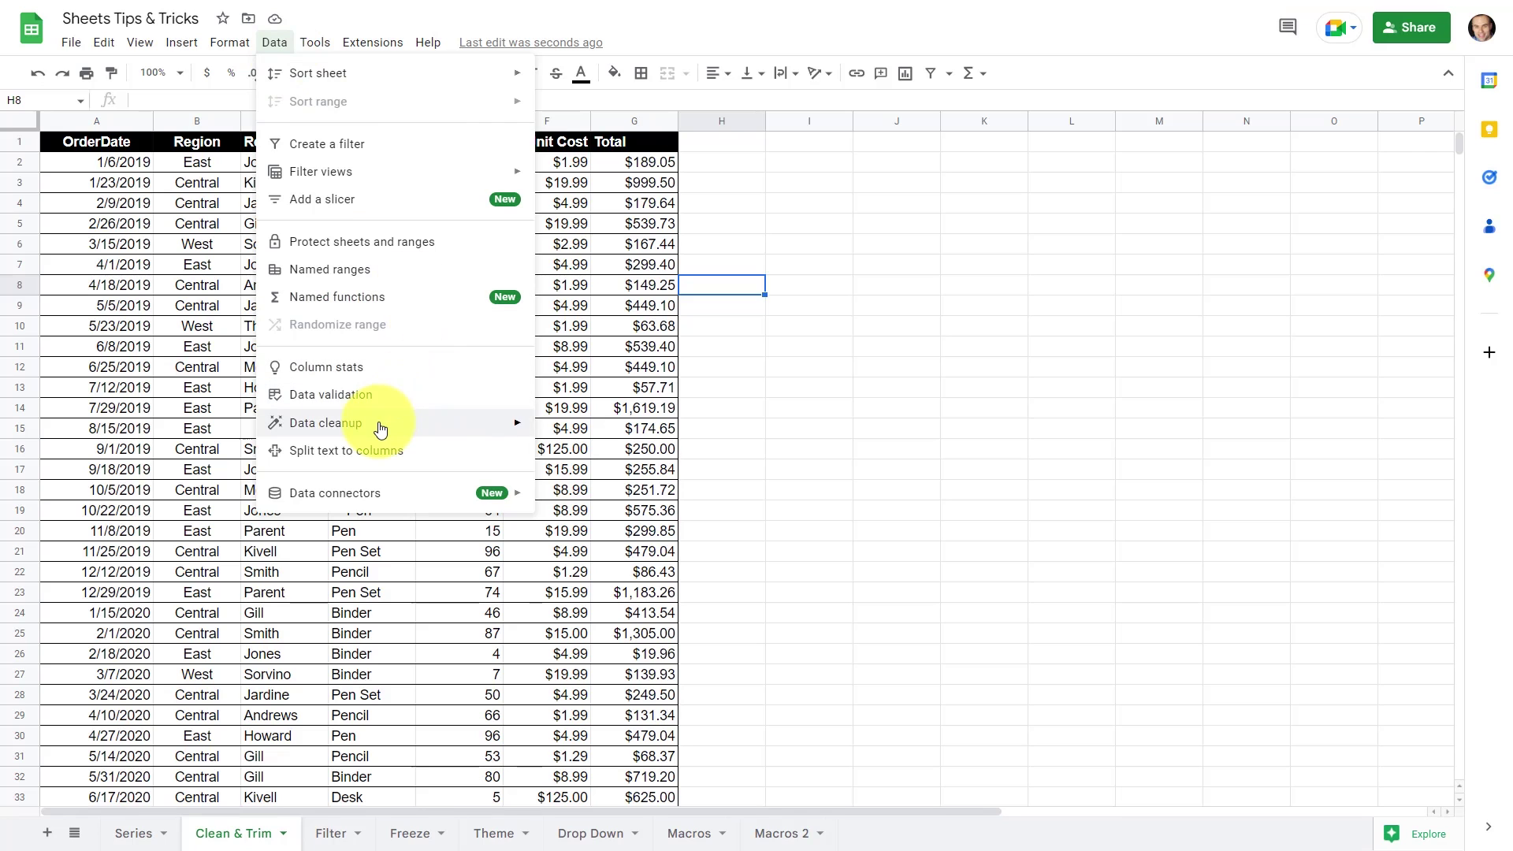
pyautogui.moveTo(325, 422)
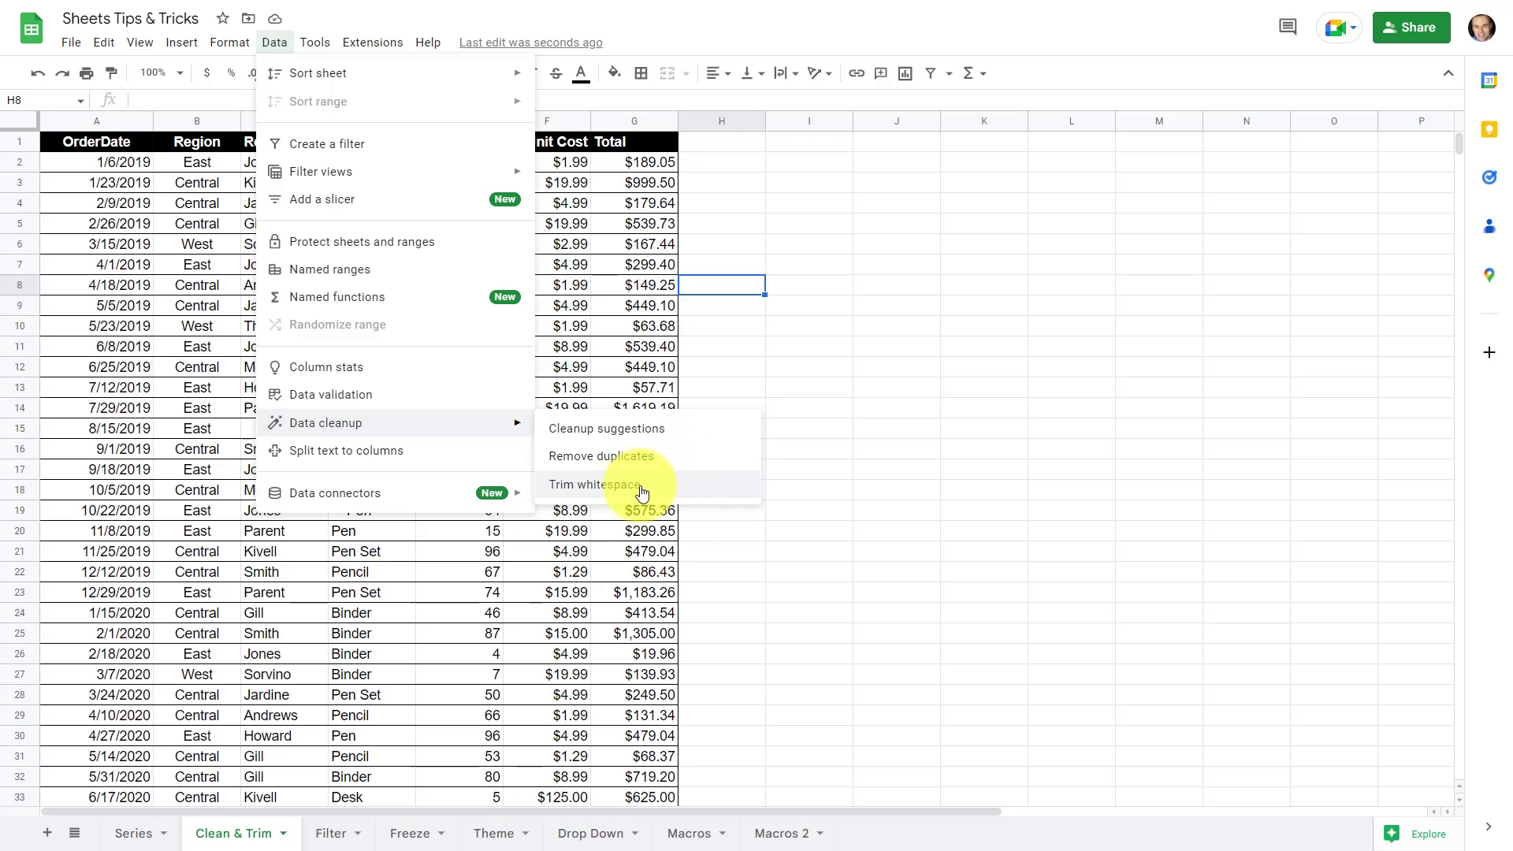
# - Open Data cleanup suggestions, flagging row 45 as a duplicate and cells with extra spaces
pyautogui.click(614, 429)
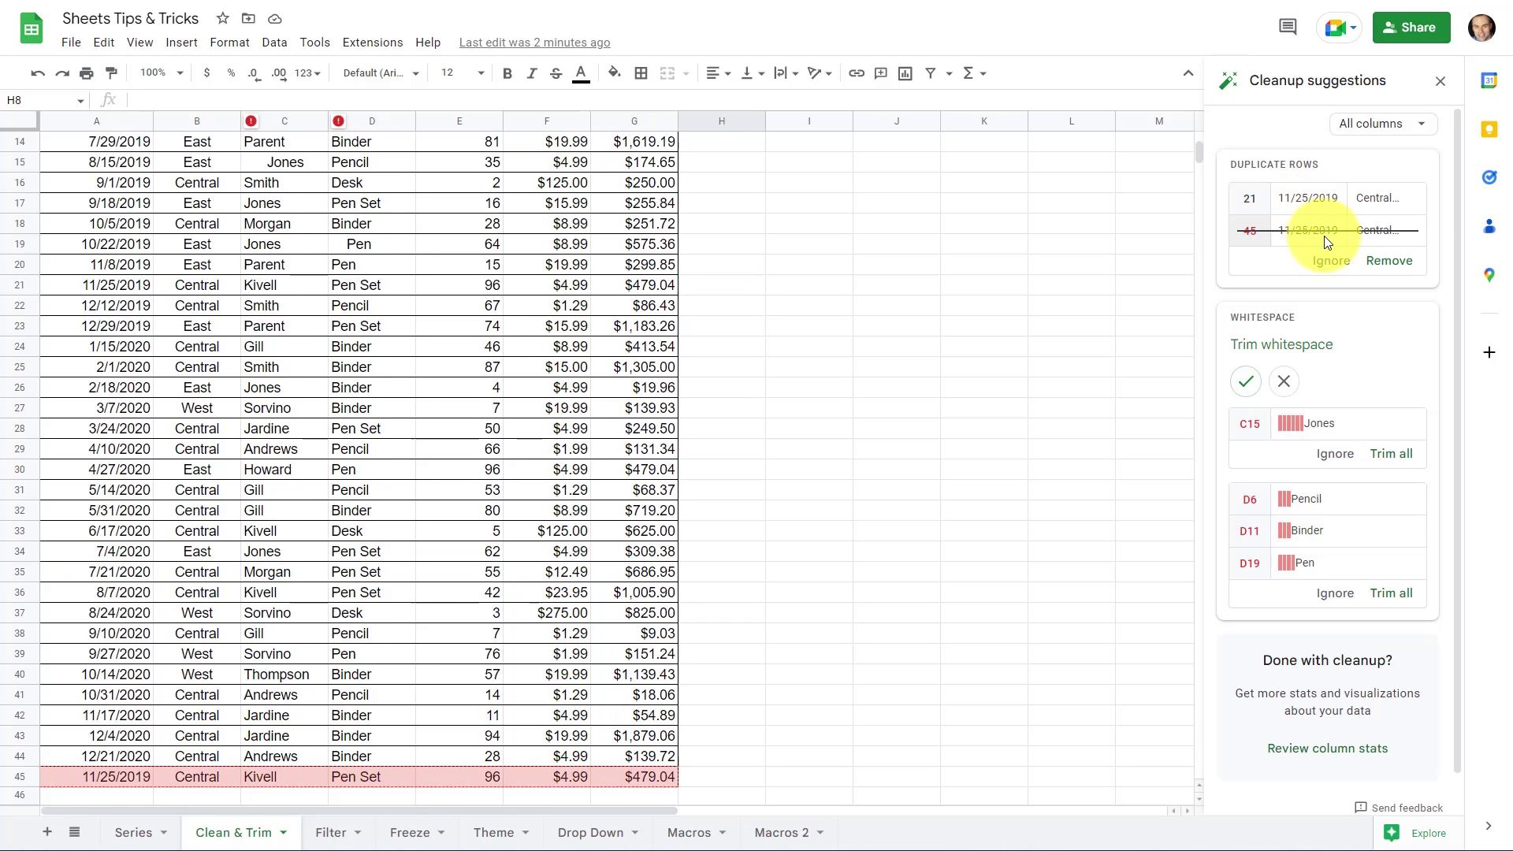
# - Remove duplicate row 45, the 11/25/2019 Kivell Pen Set order, from the Cleanup suggestions panel
pyautogui.click(1388, 262)
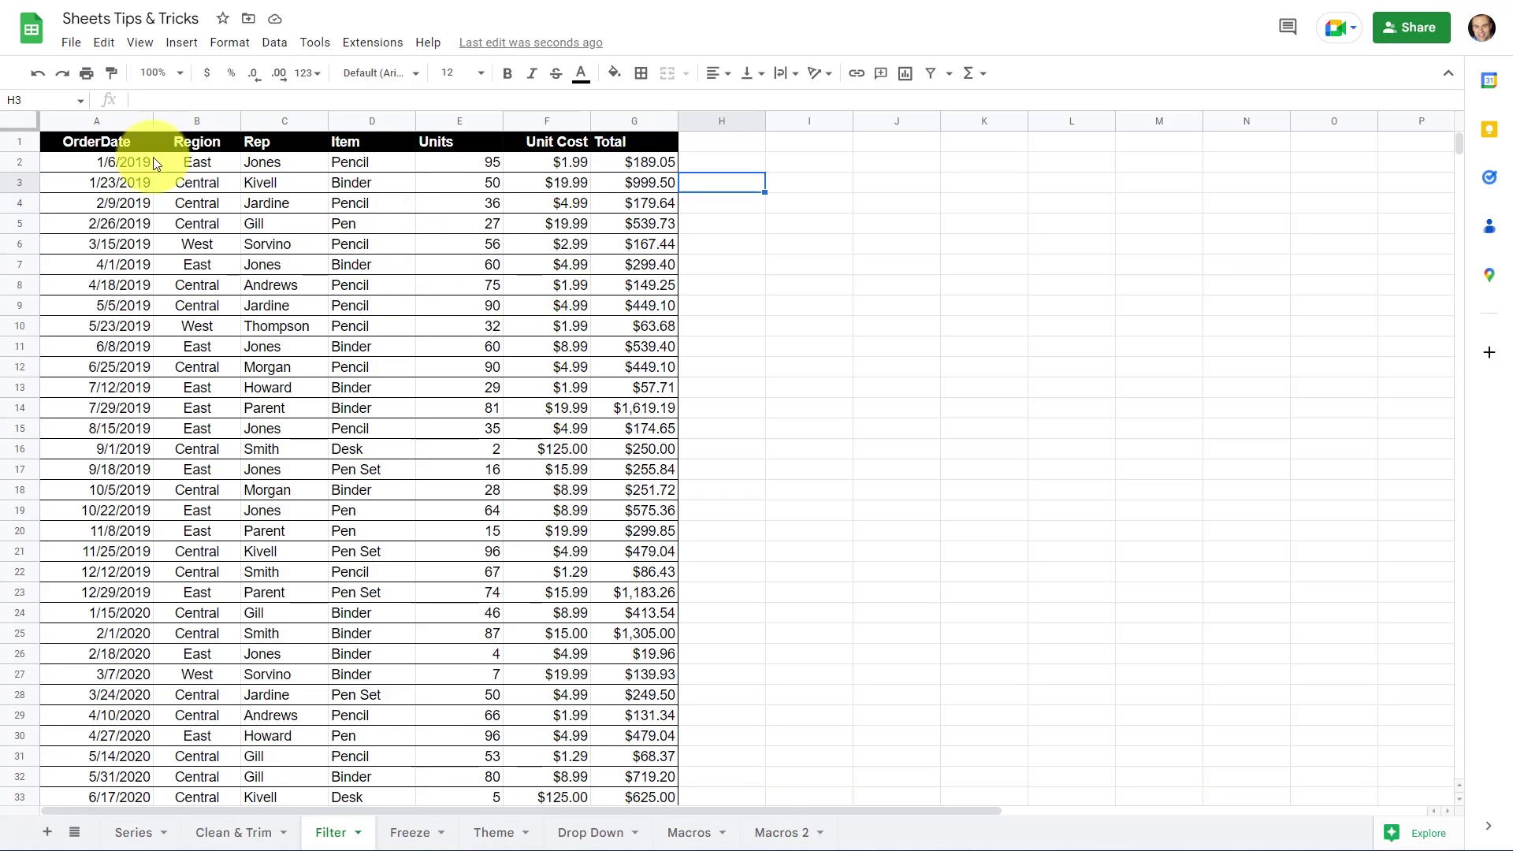
# - Select the whole Filter sheet and turn on a filter for its order data
pyautogui.click(21, 121)
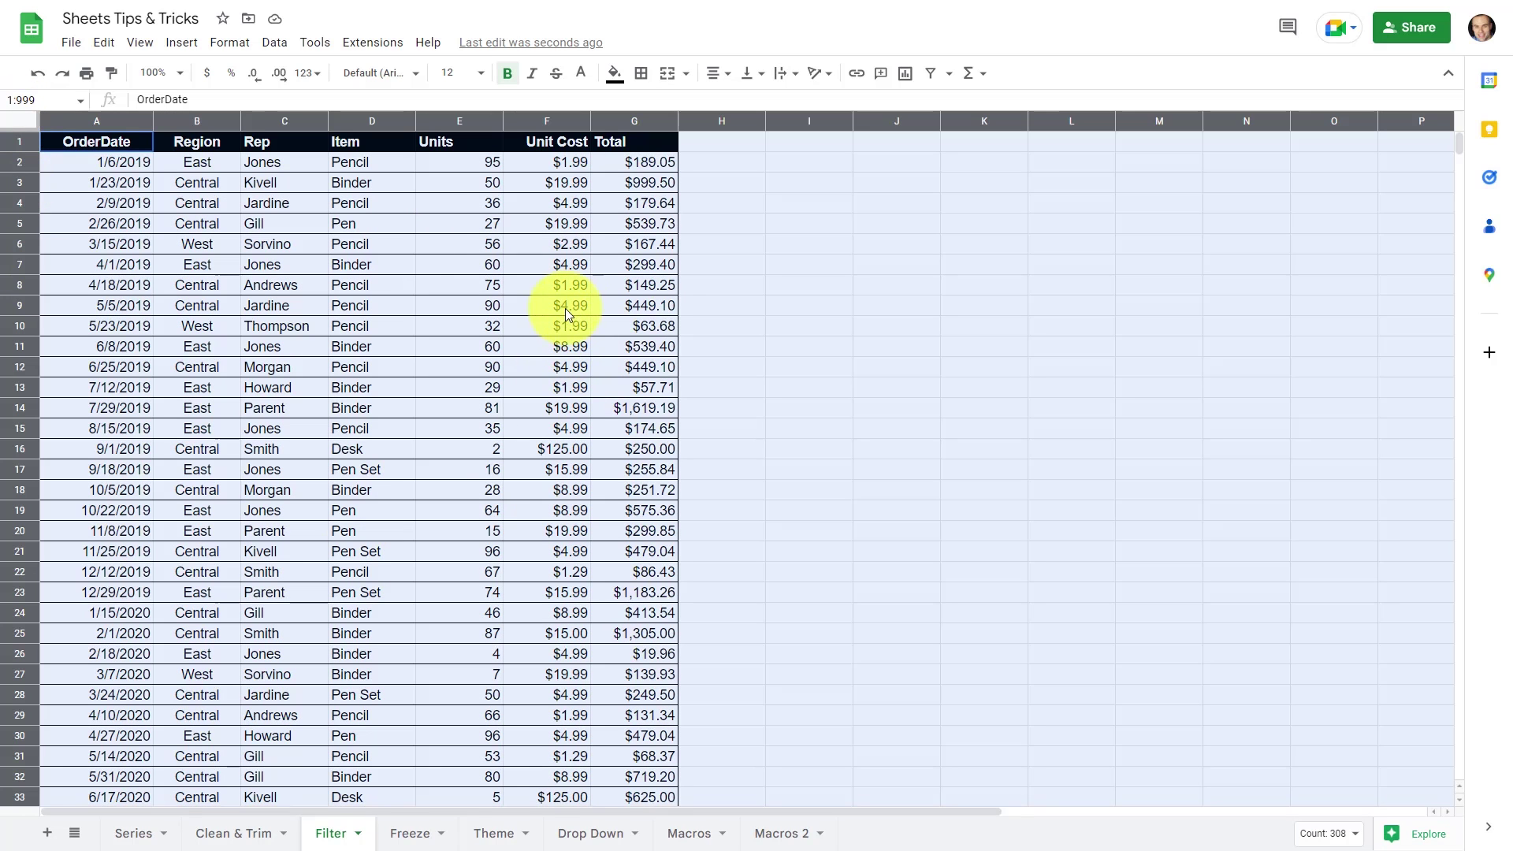
pyautogui.click(932, 73)
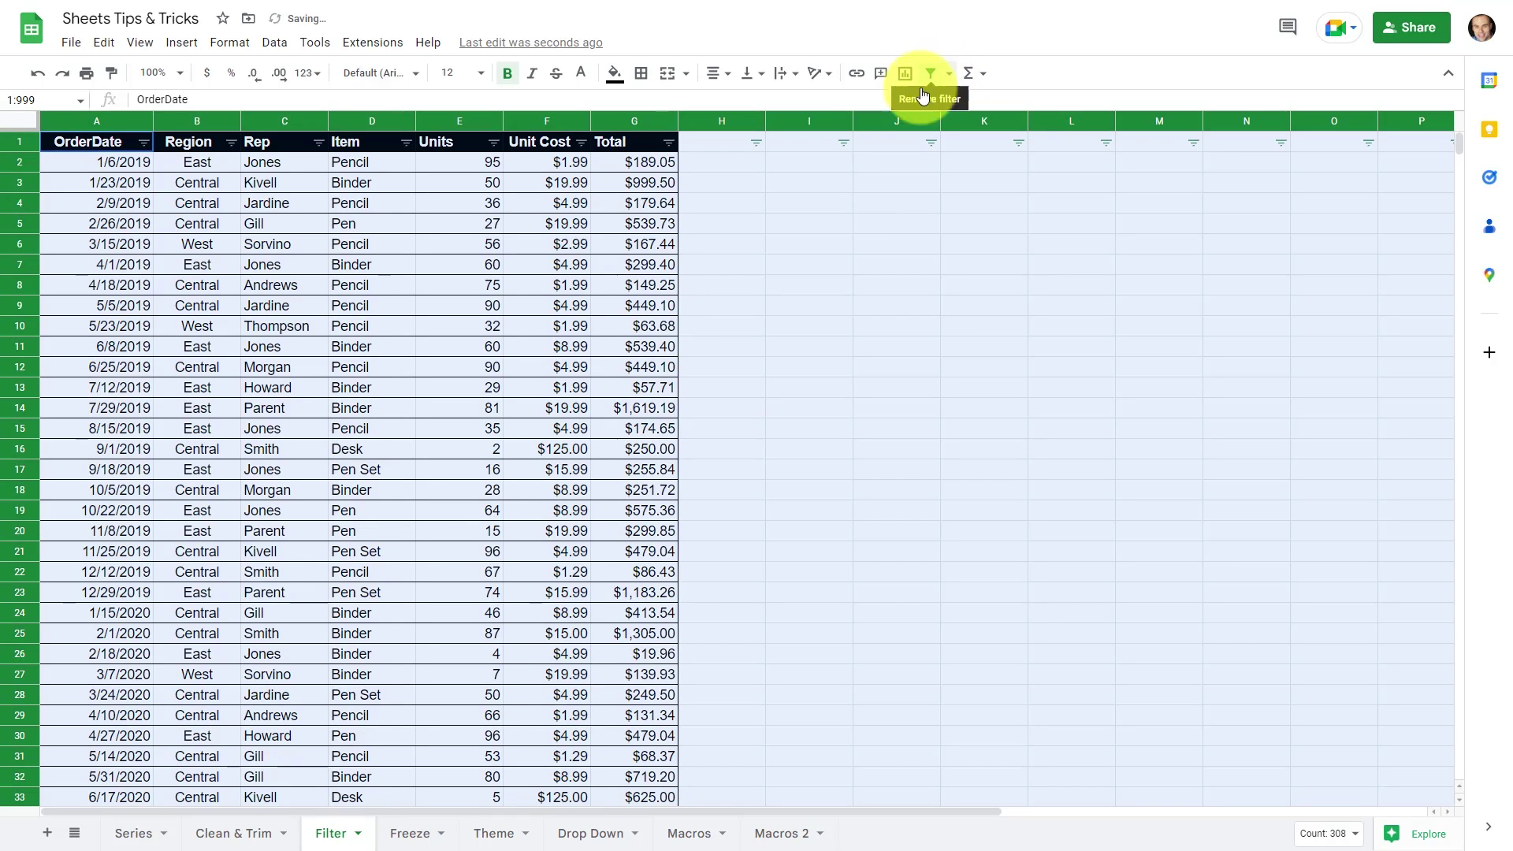
pyautogui.click(750, 243)
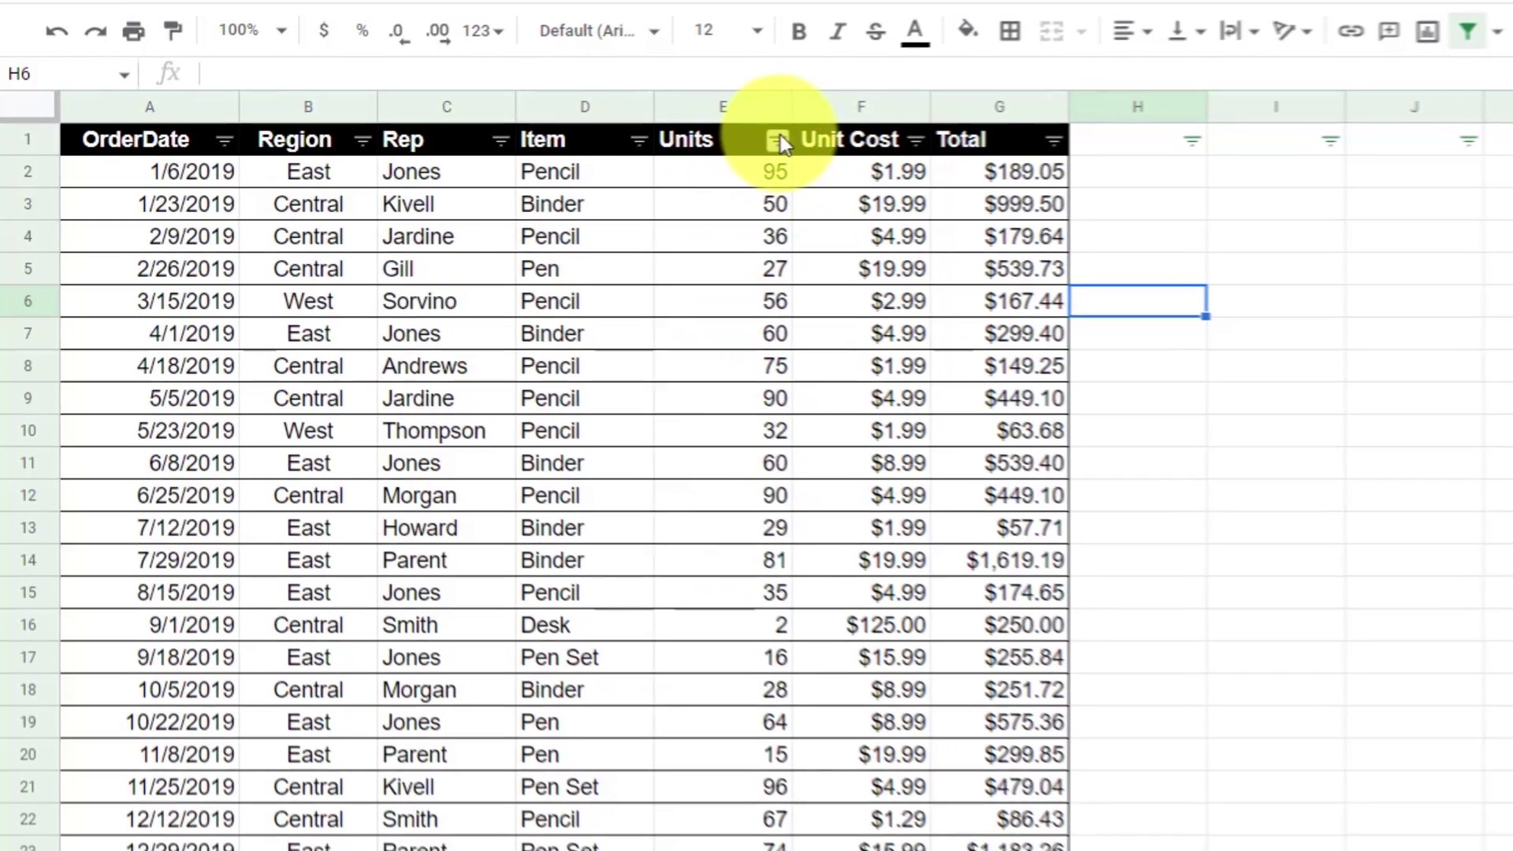
# - Filter the Units column by condition to greater than or equal to 50
pyautogui.click(779, 140)
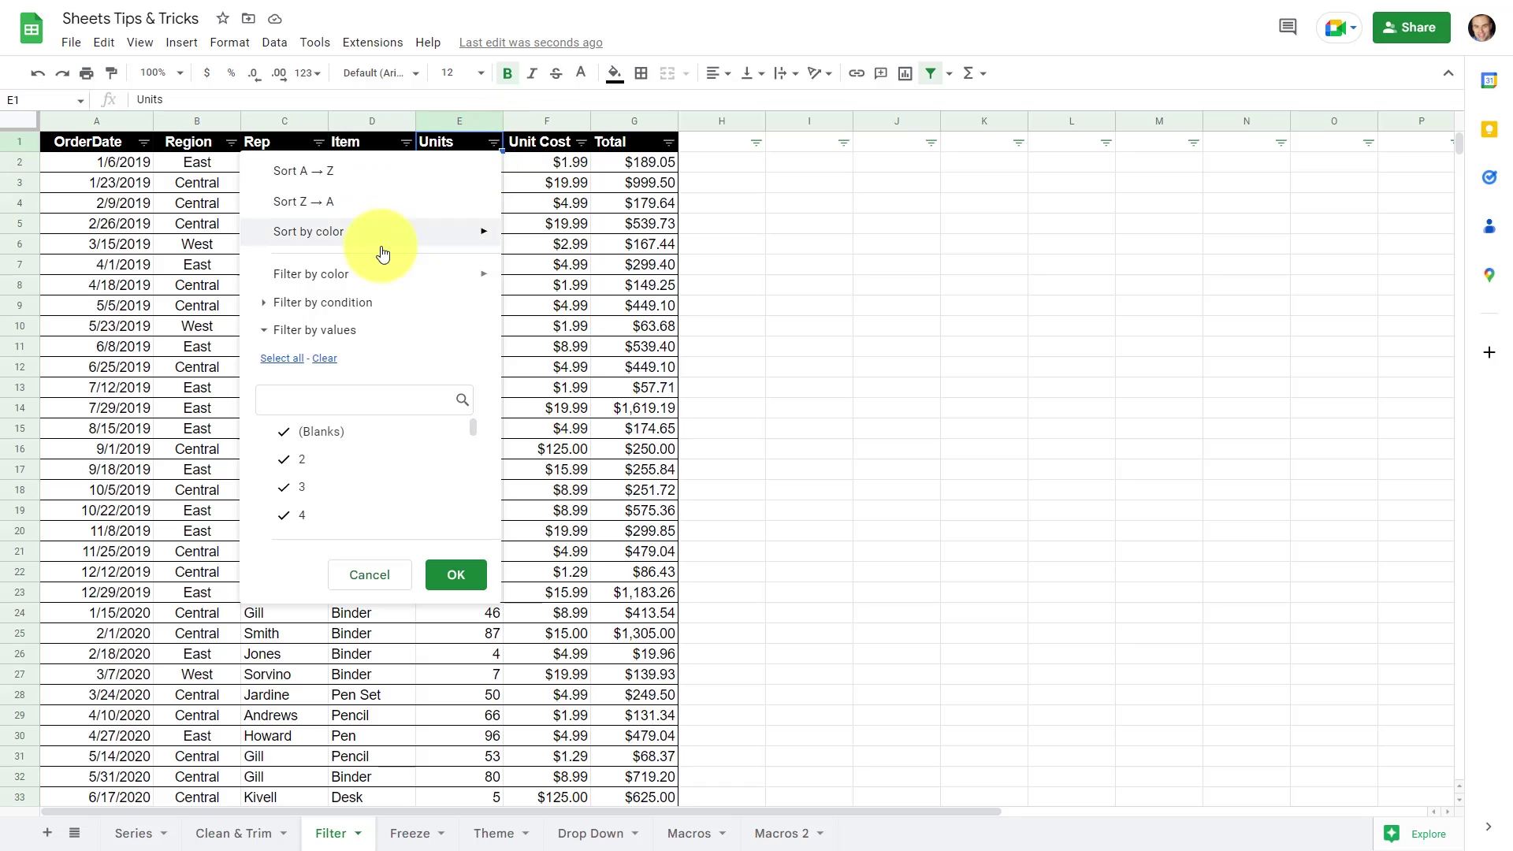
pyautogui.moveTo(310, 273)
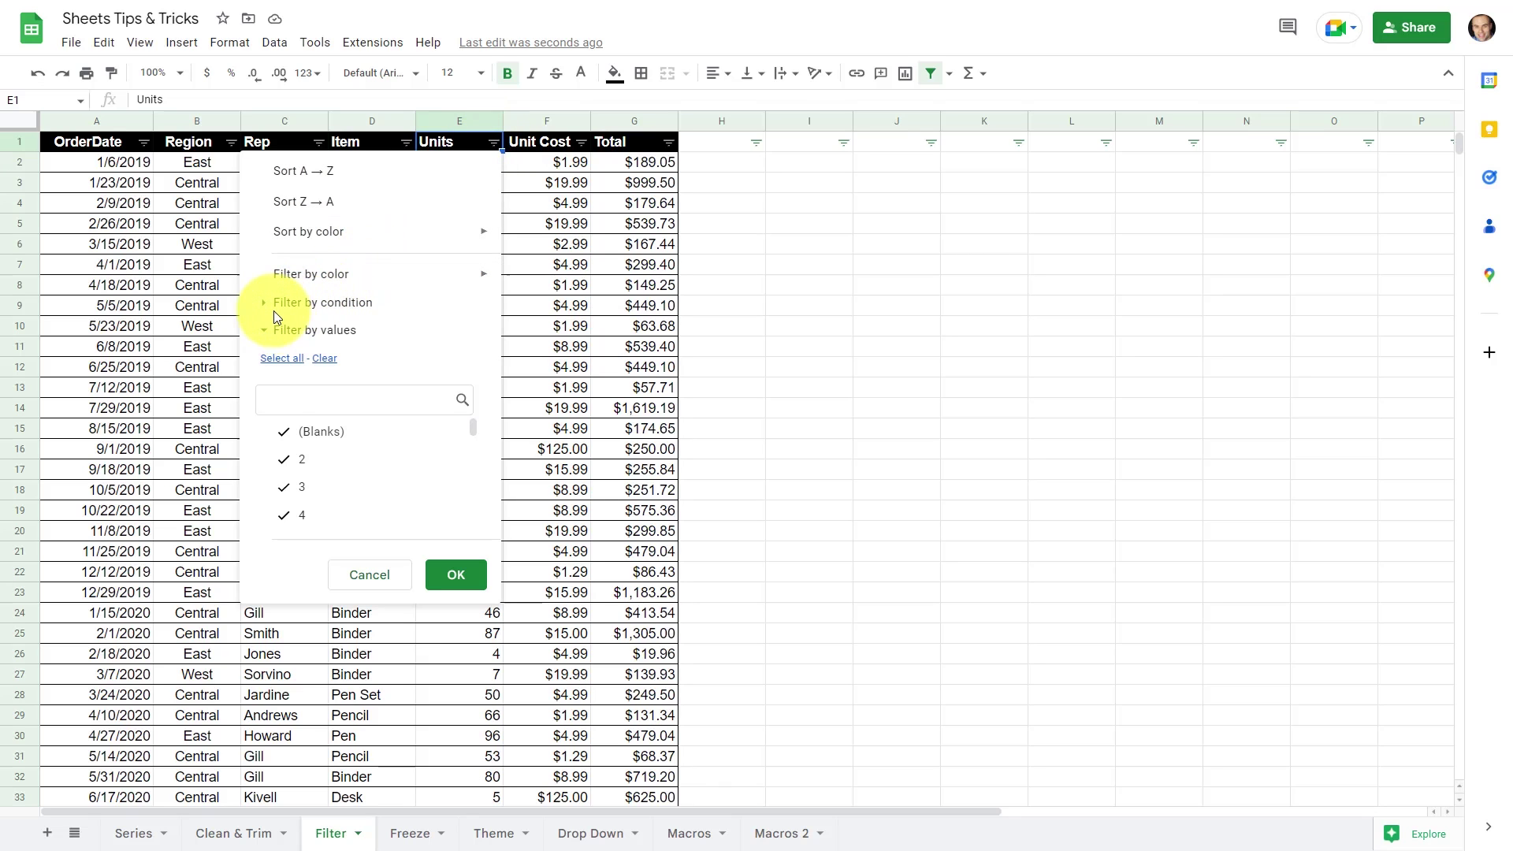
pyautogui.click(264, 304)
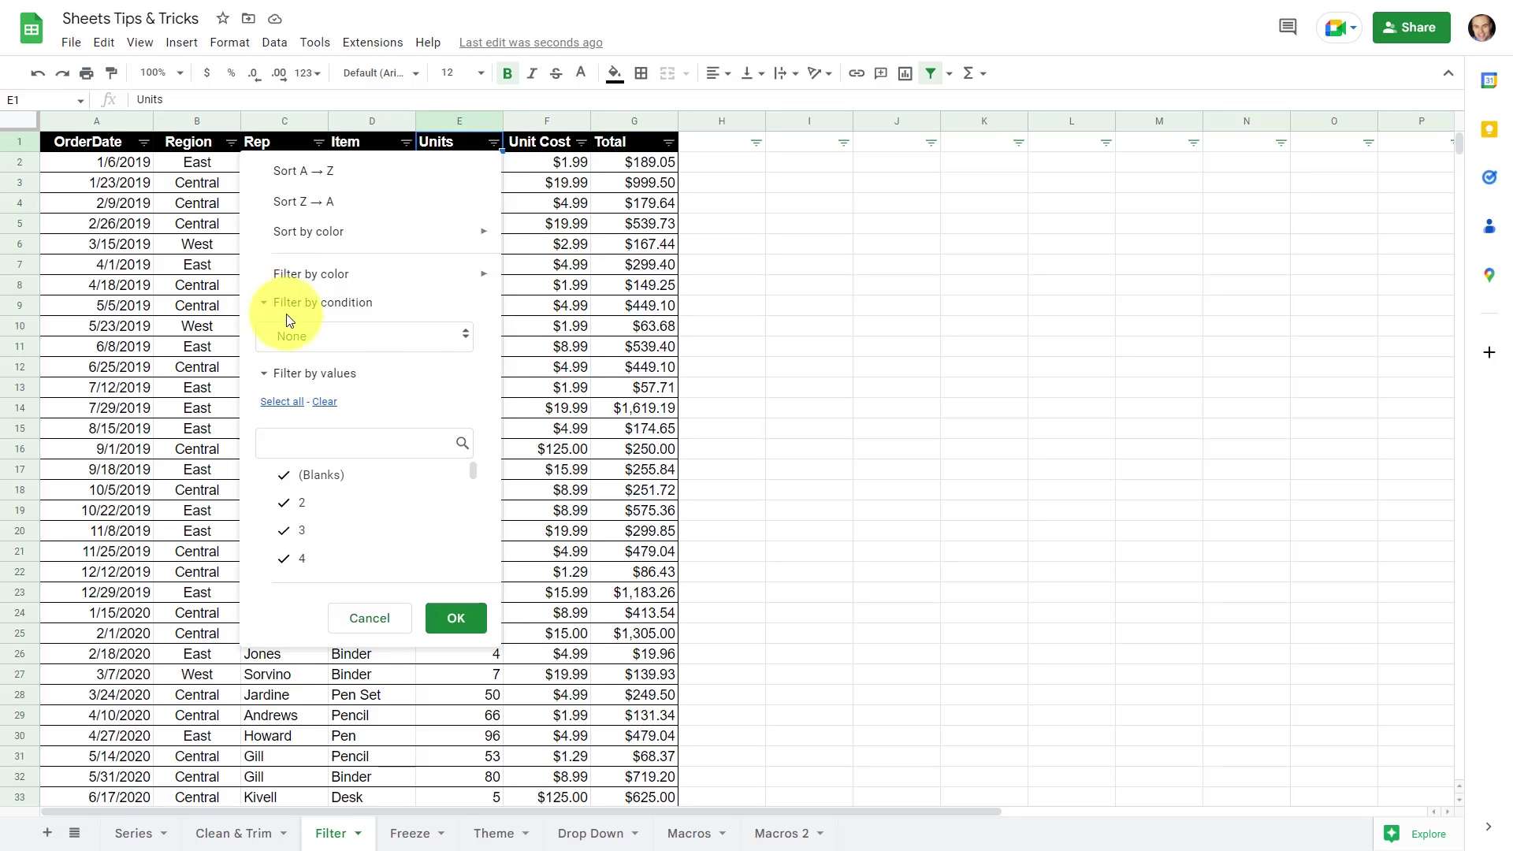
pyautogui.click(361, 338)
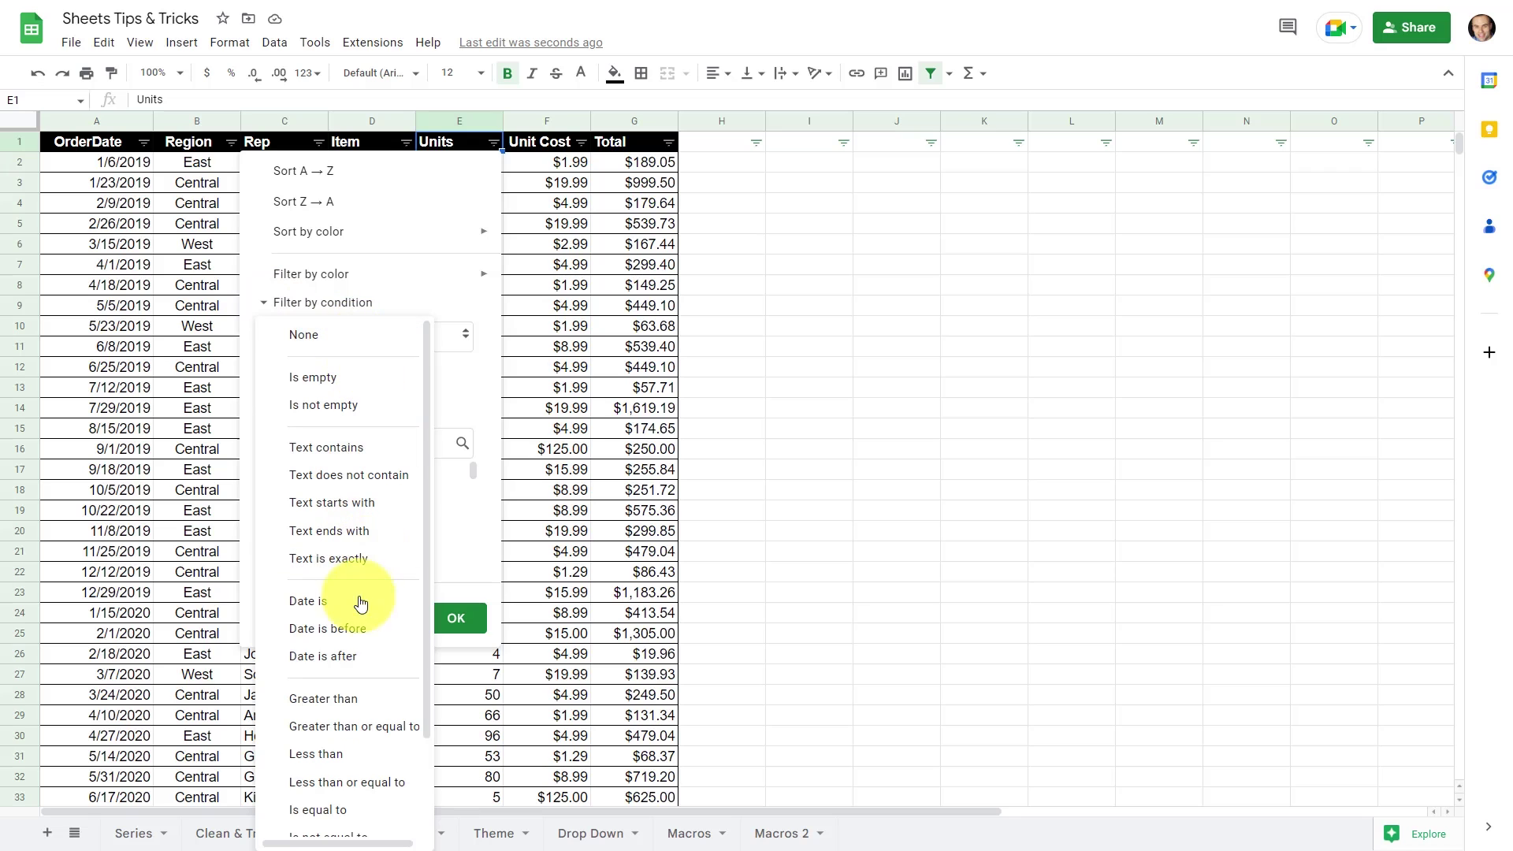
pyautogui.click(338, 734)
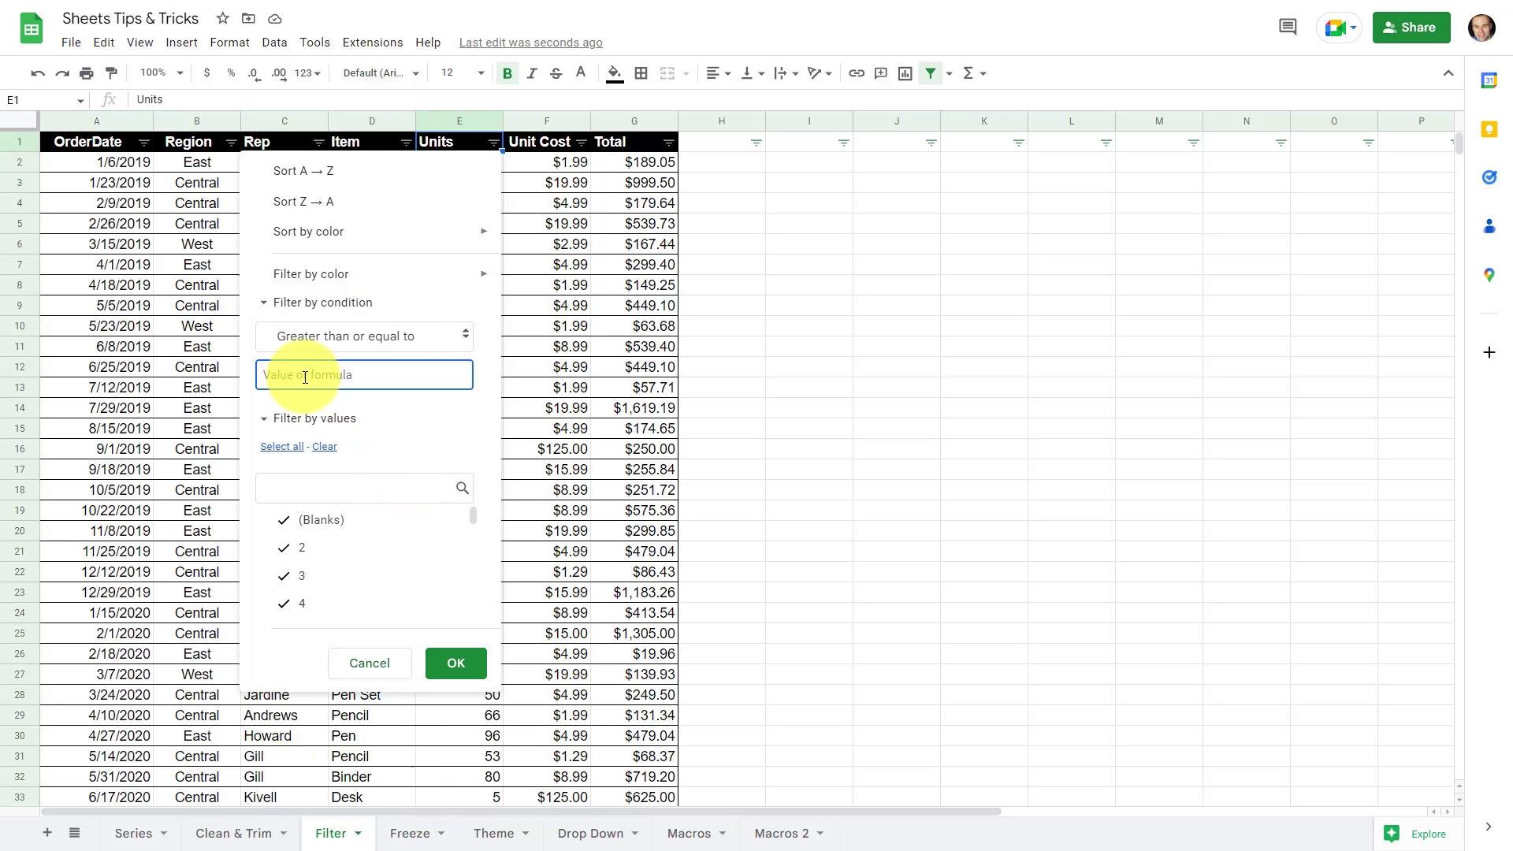
pyautogui.write('50')
pyautogui.click(456, 670)
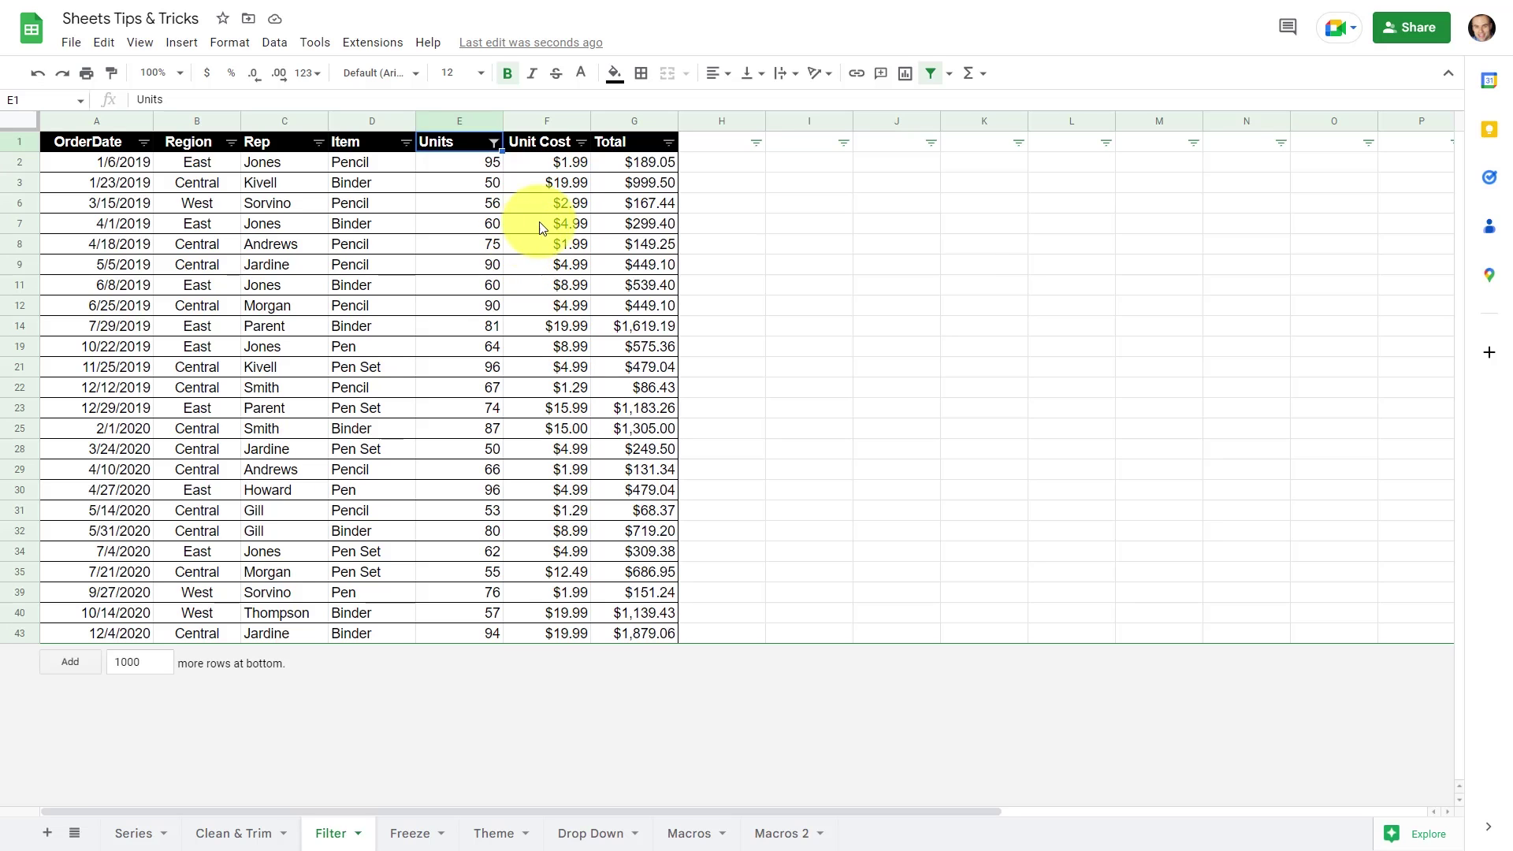
# - Add a Unit Cost filter condition of greater than 7
pyautogui.click(583, 142)
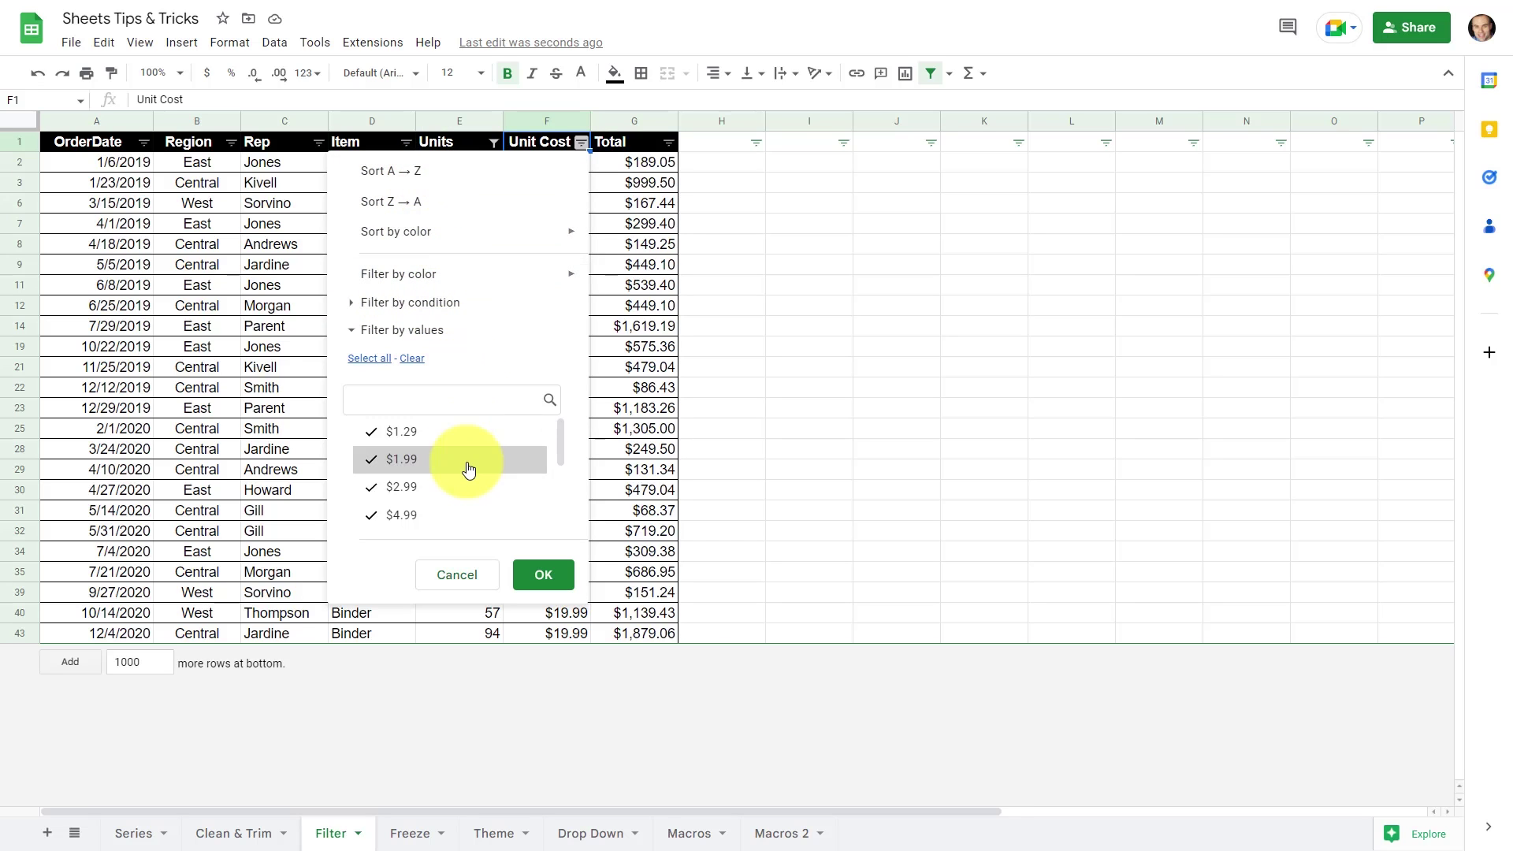
pyautogui.scroll(-3, 465, 473)
pyautogui.scroll(3, 449, 477)
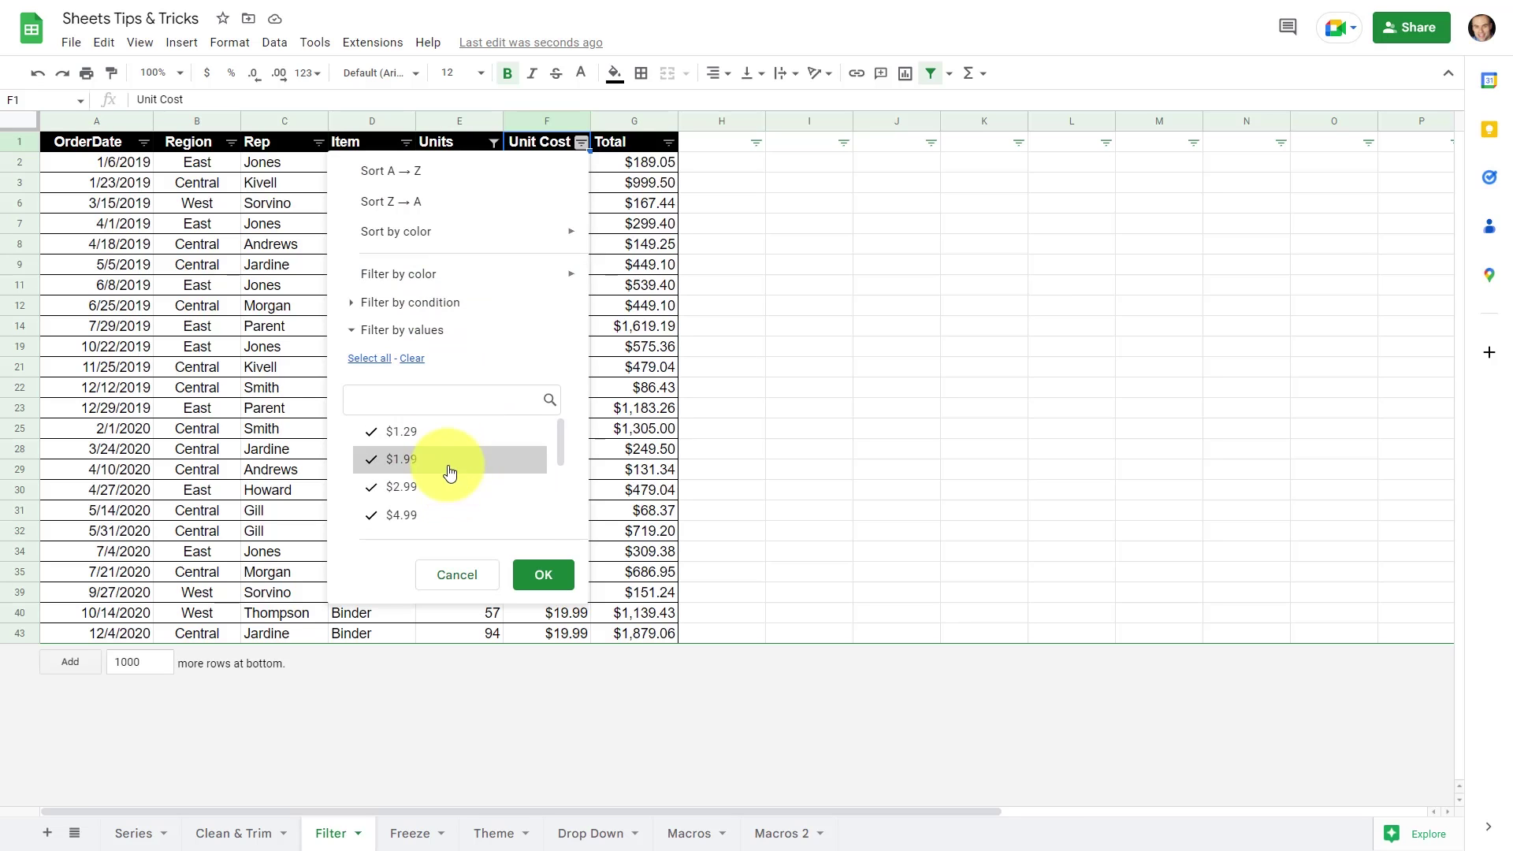
pyautogui.click(353, 306)
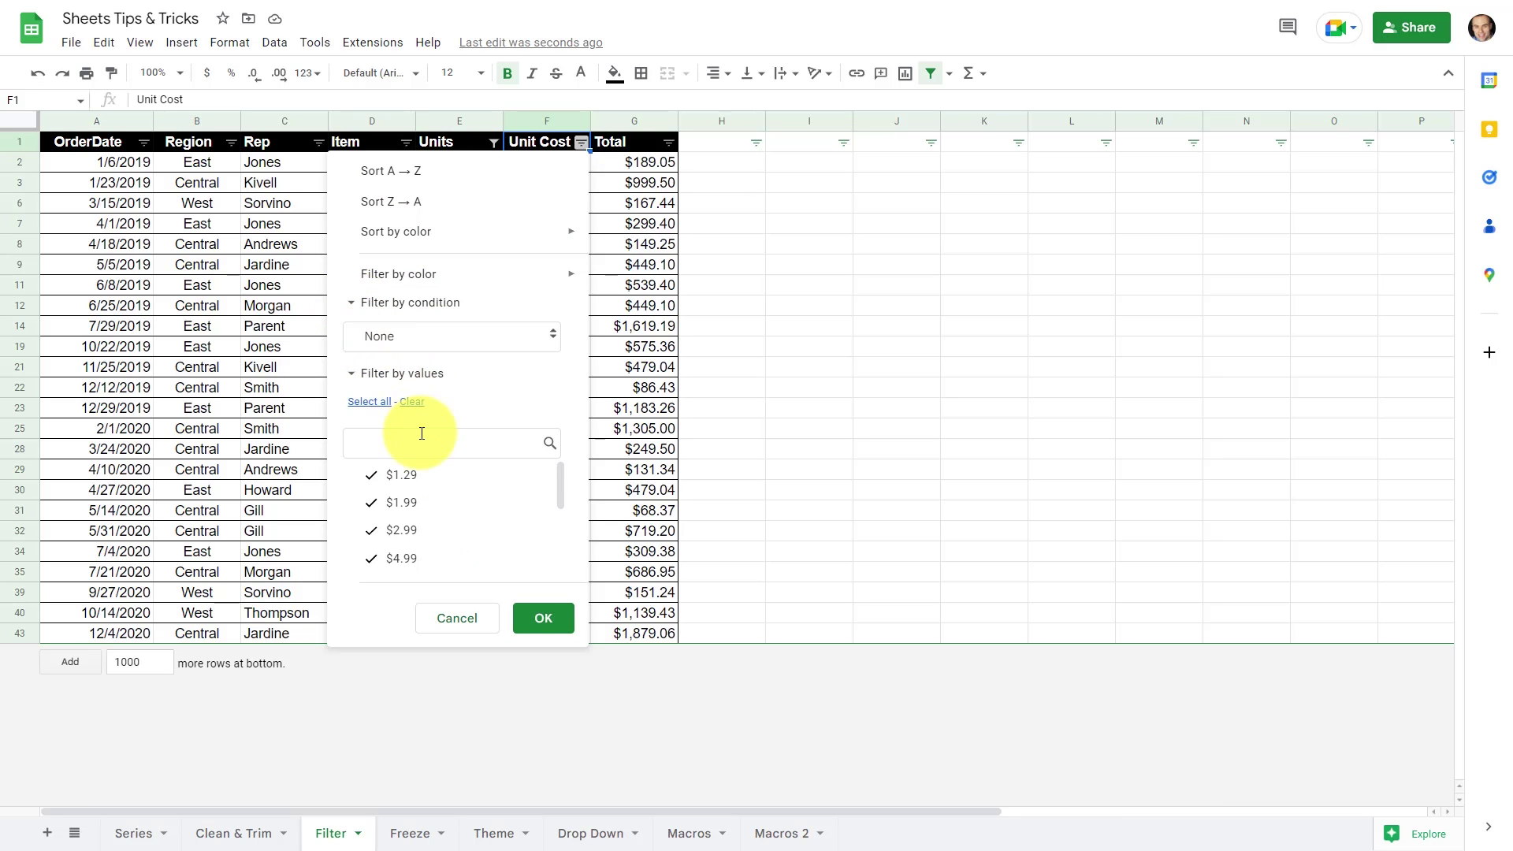
pyautogui.click(453, 337)
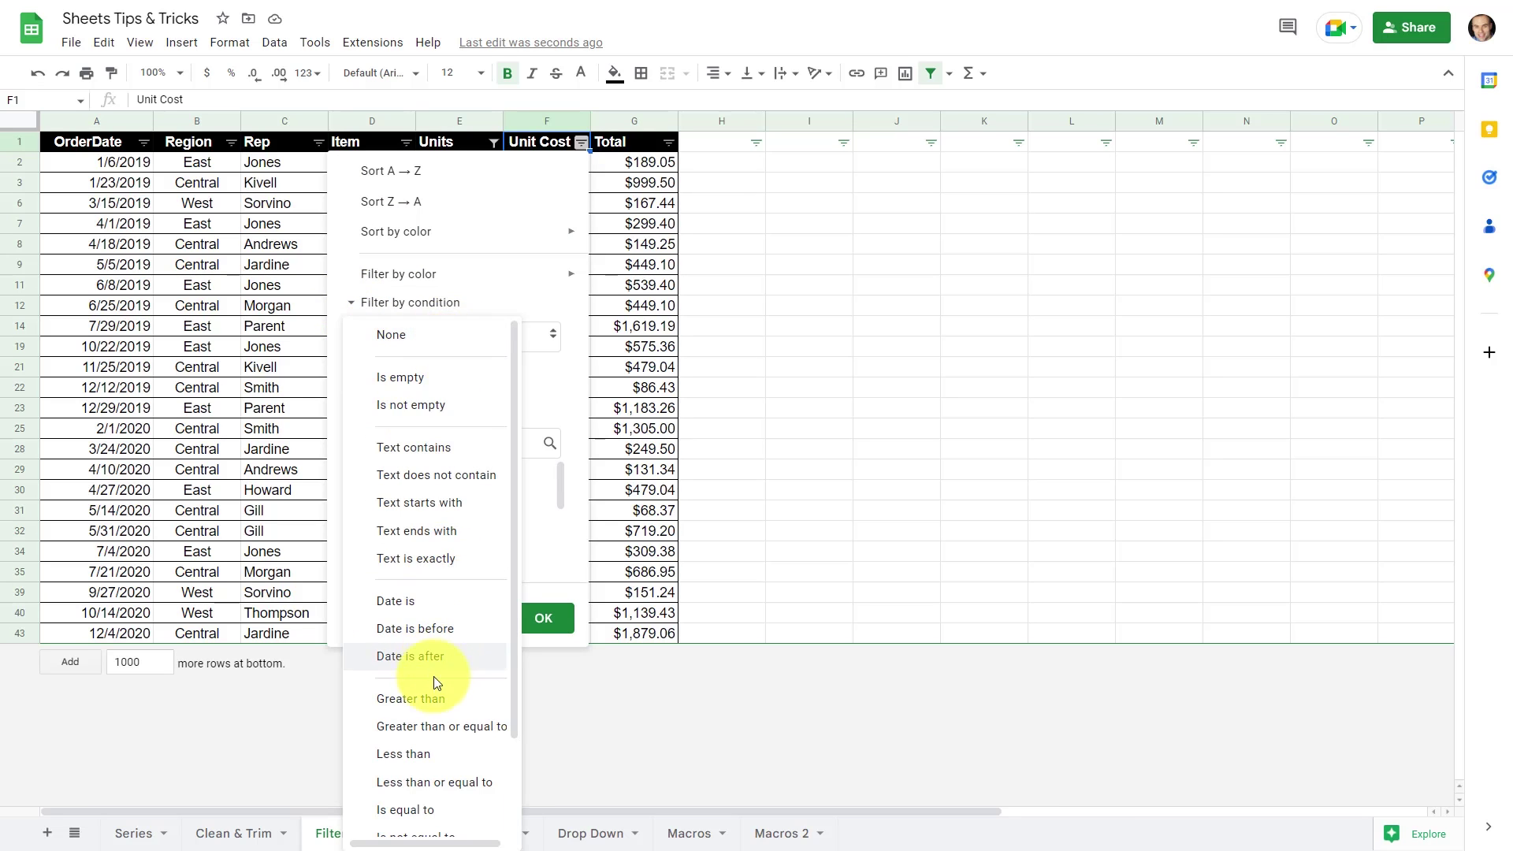
pyautogui.click(430, 700)
pyautogui.write('10')
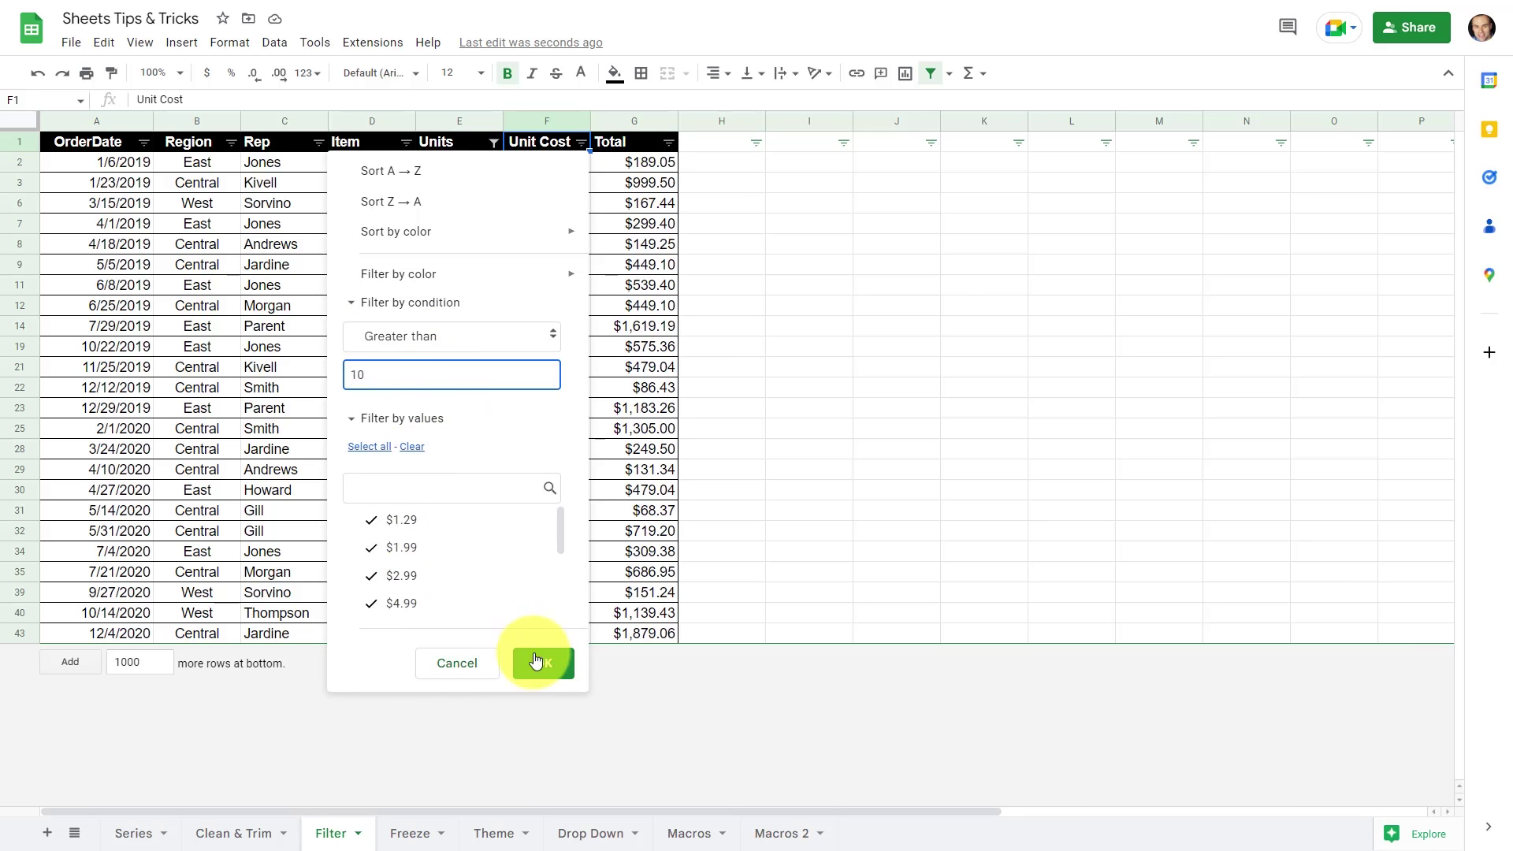
pyautogui.click(542, 665)
pyautogui.click(542, 664)
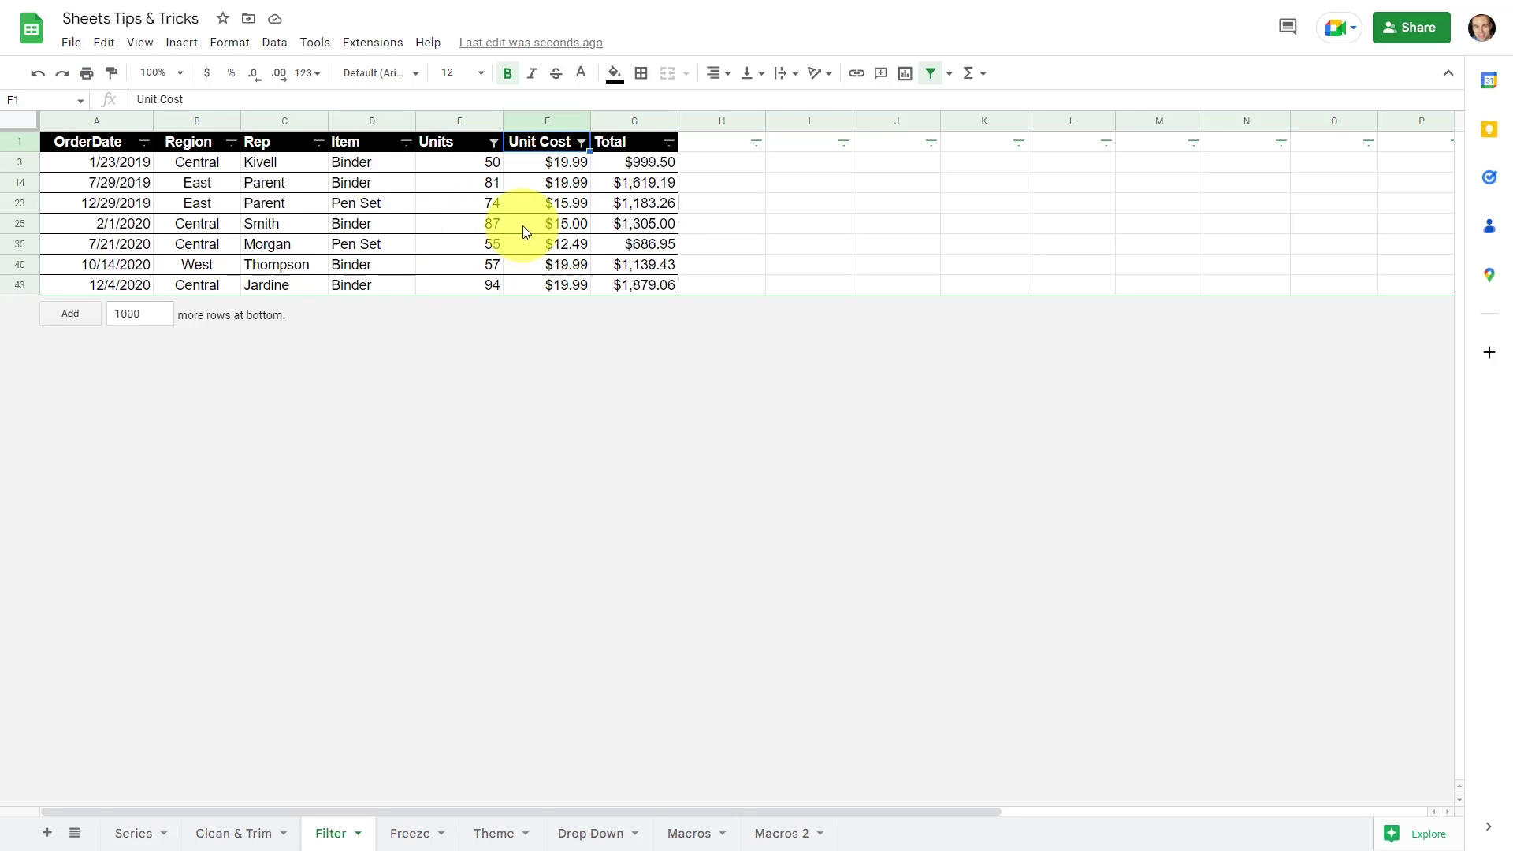
# - Save the current filters as a filter view named '50+ units'
pyautogui.click(950, 75)
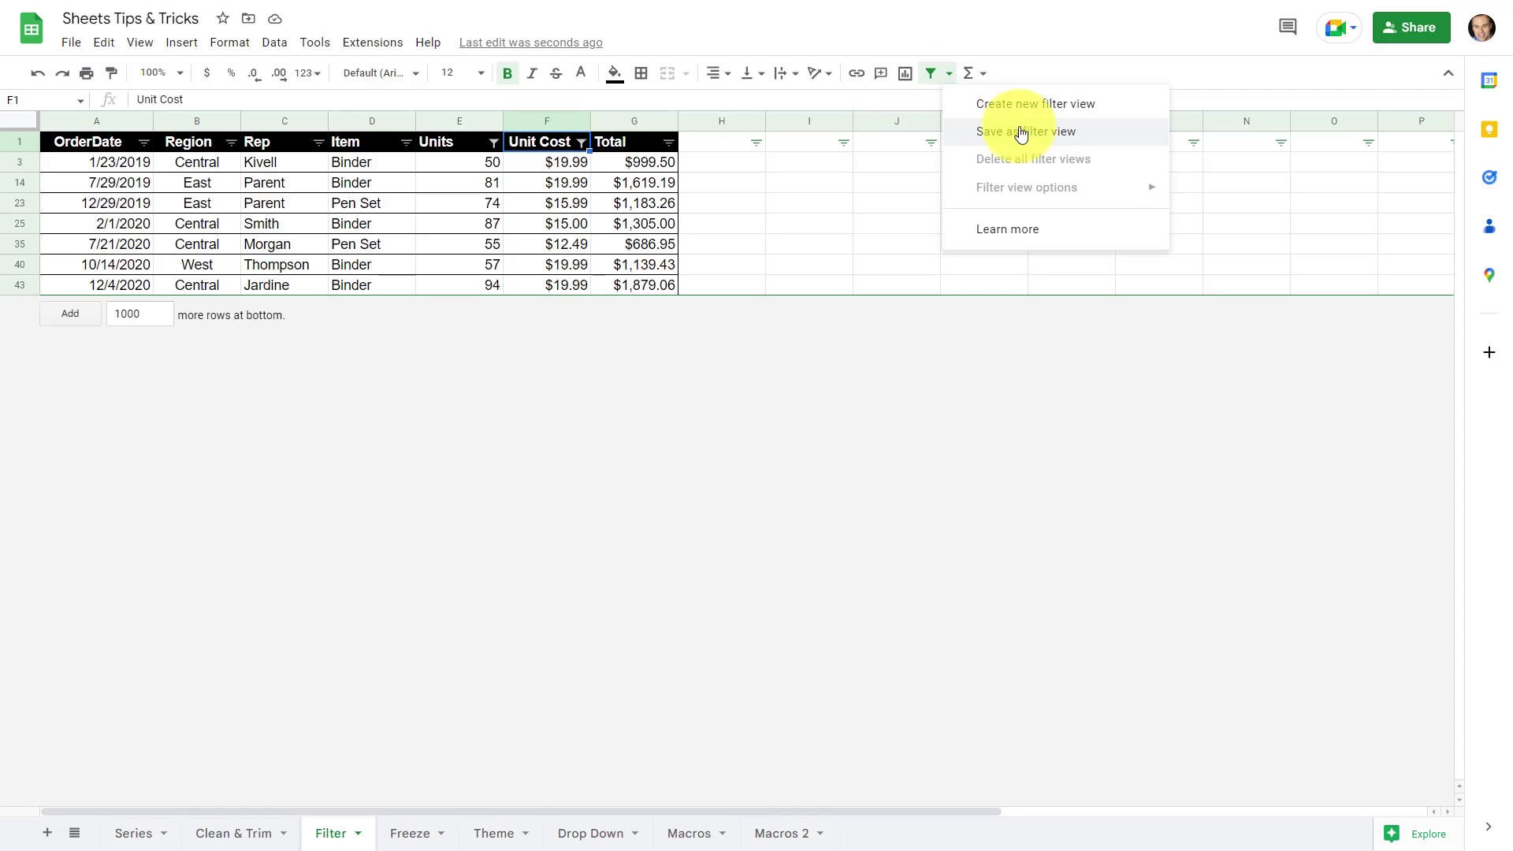
pyautogui.click(1054, 137)
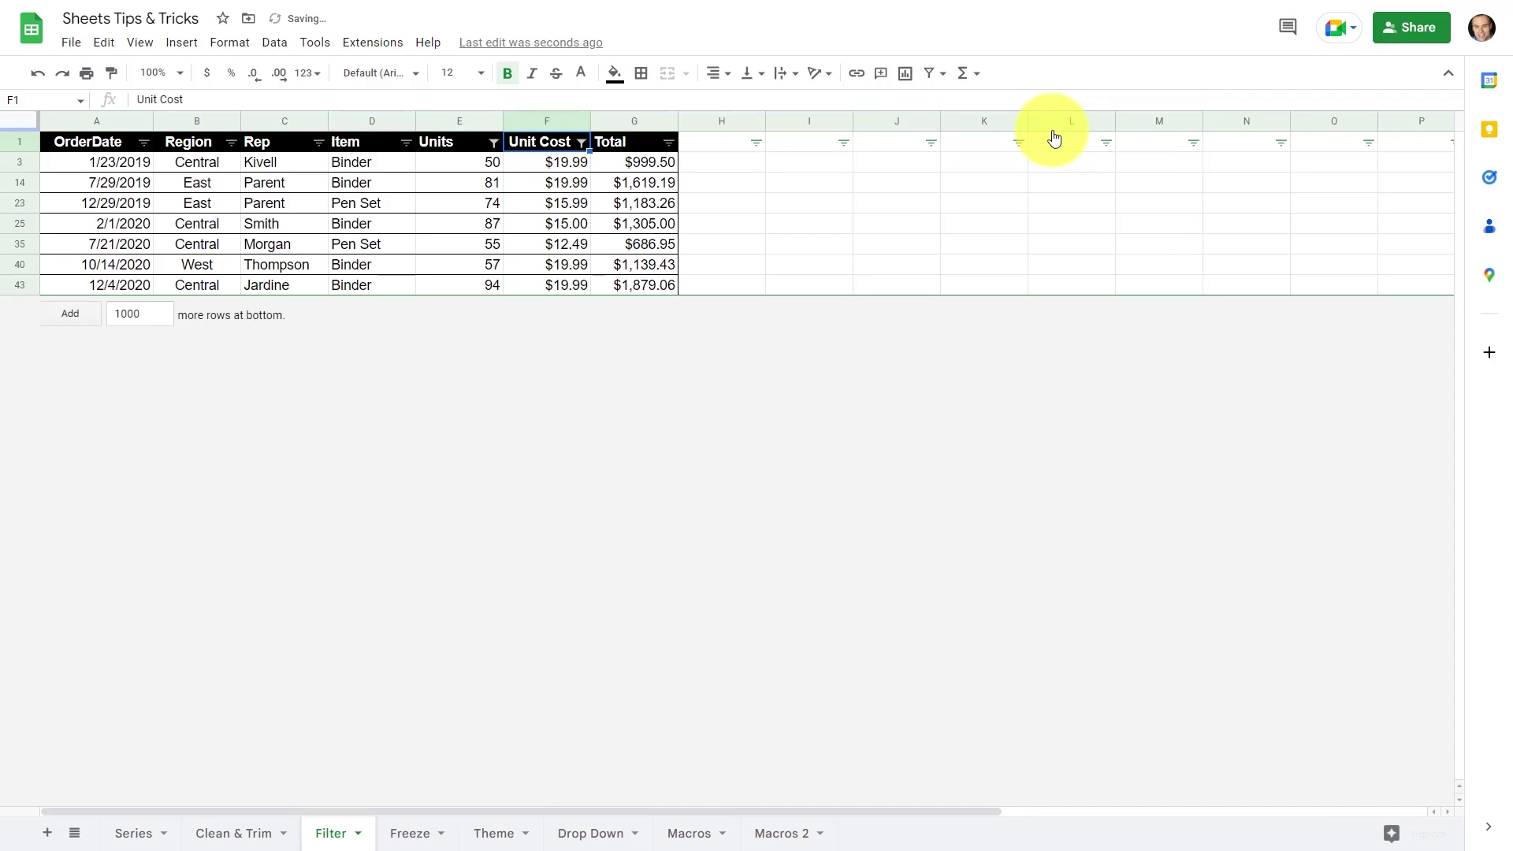
pyautogui.click(143, 129)
pyautogui.press('BackSpace')
pyautogui.write('50+ units')
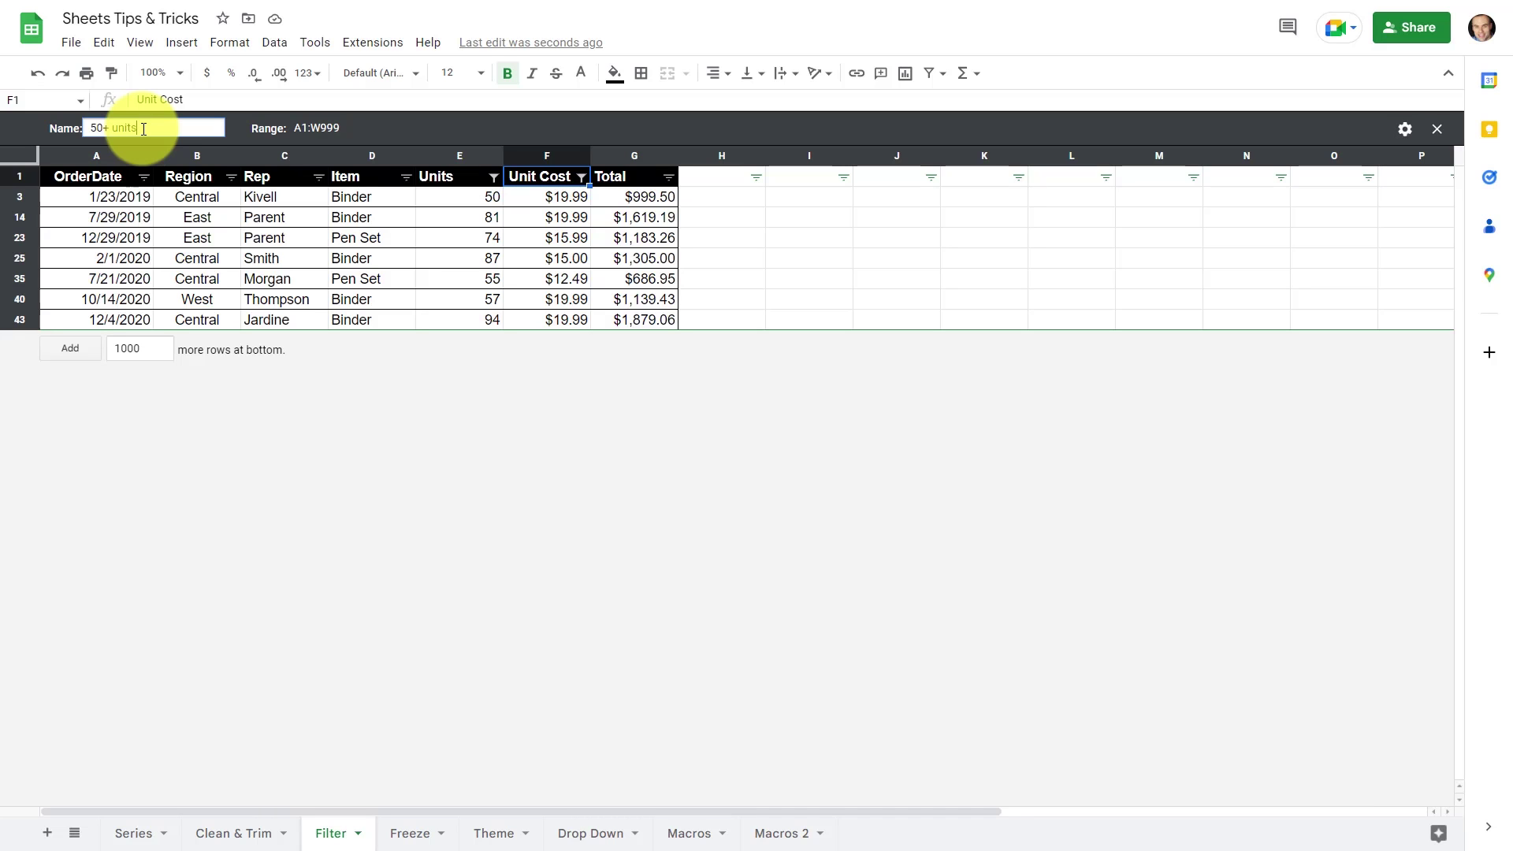
pyautogui.press('Return')
pyautogui.click(802, 241)
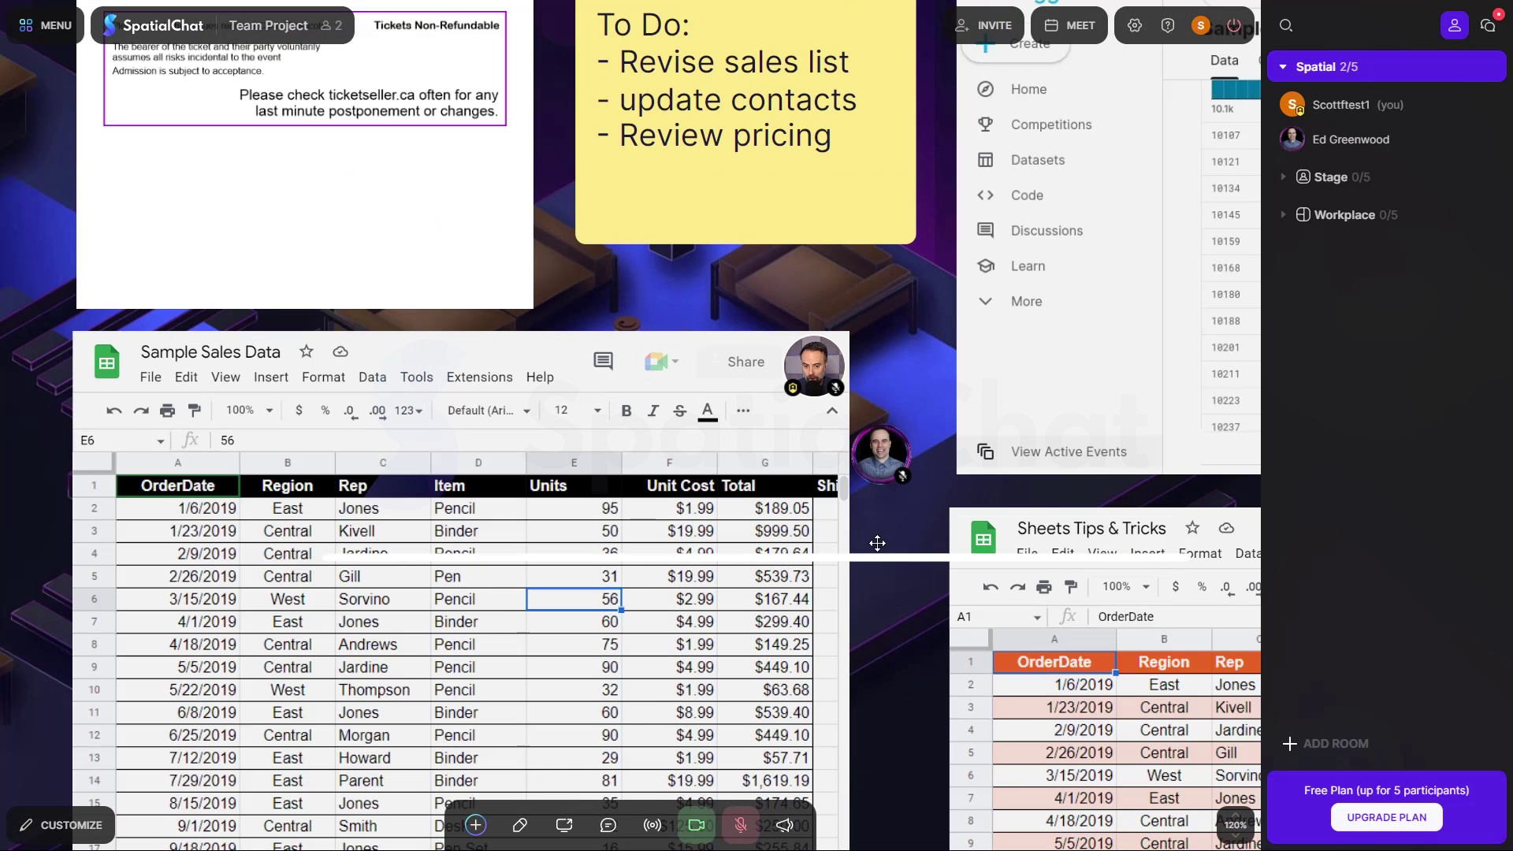
# - In the SpatialChat space, change cell B2's Region from East to West
pyautogui.moveTo(901, 602); pyautogui.dragTo(821, 432)
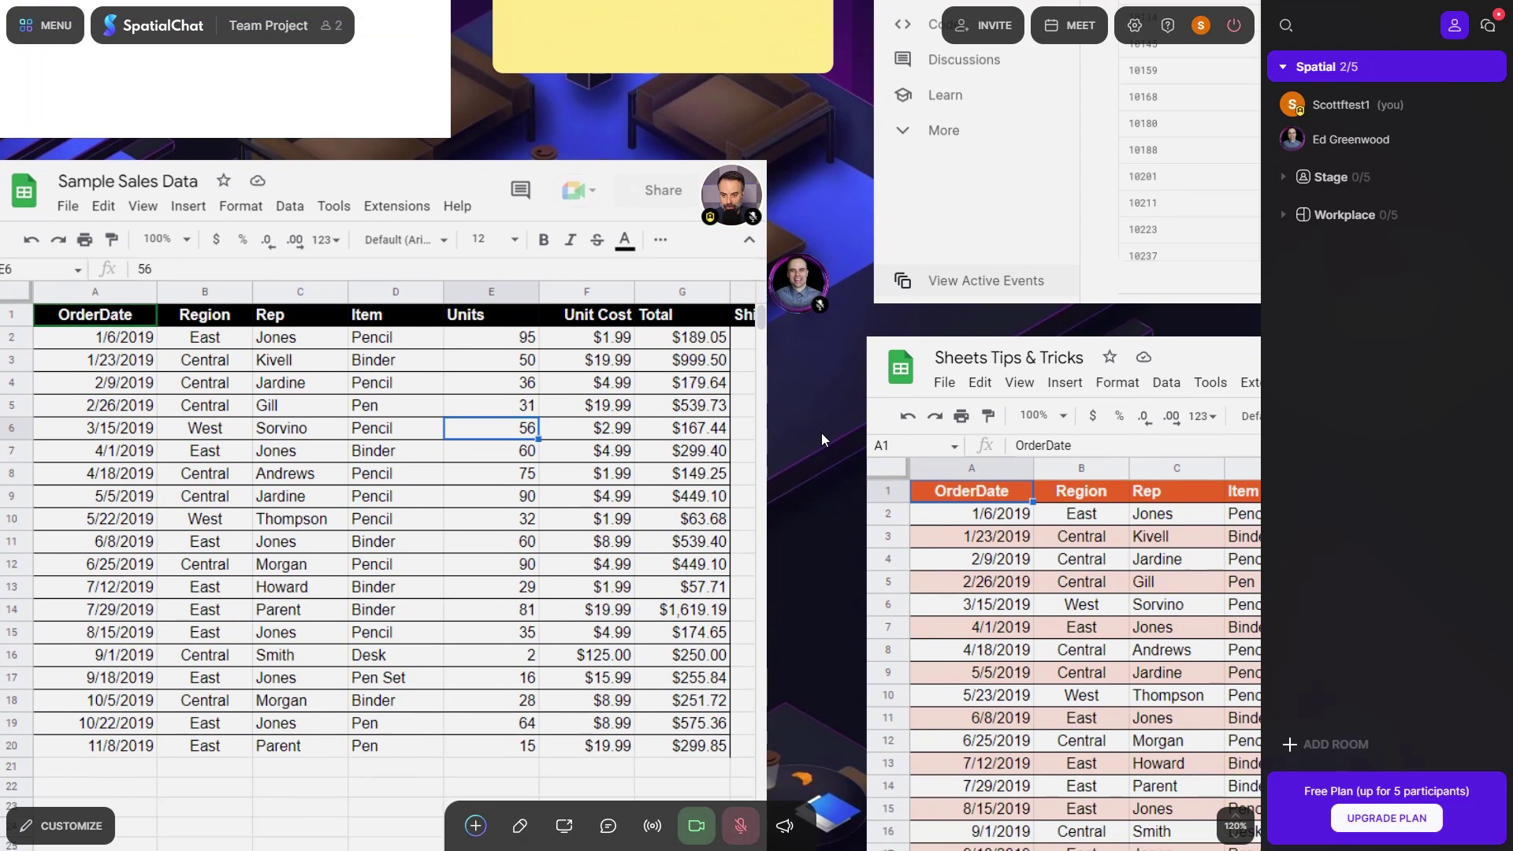
pyautogui.click(1097, 516)
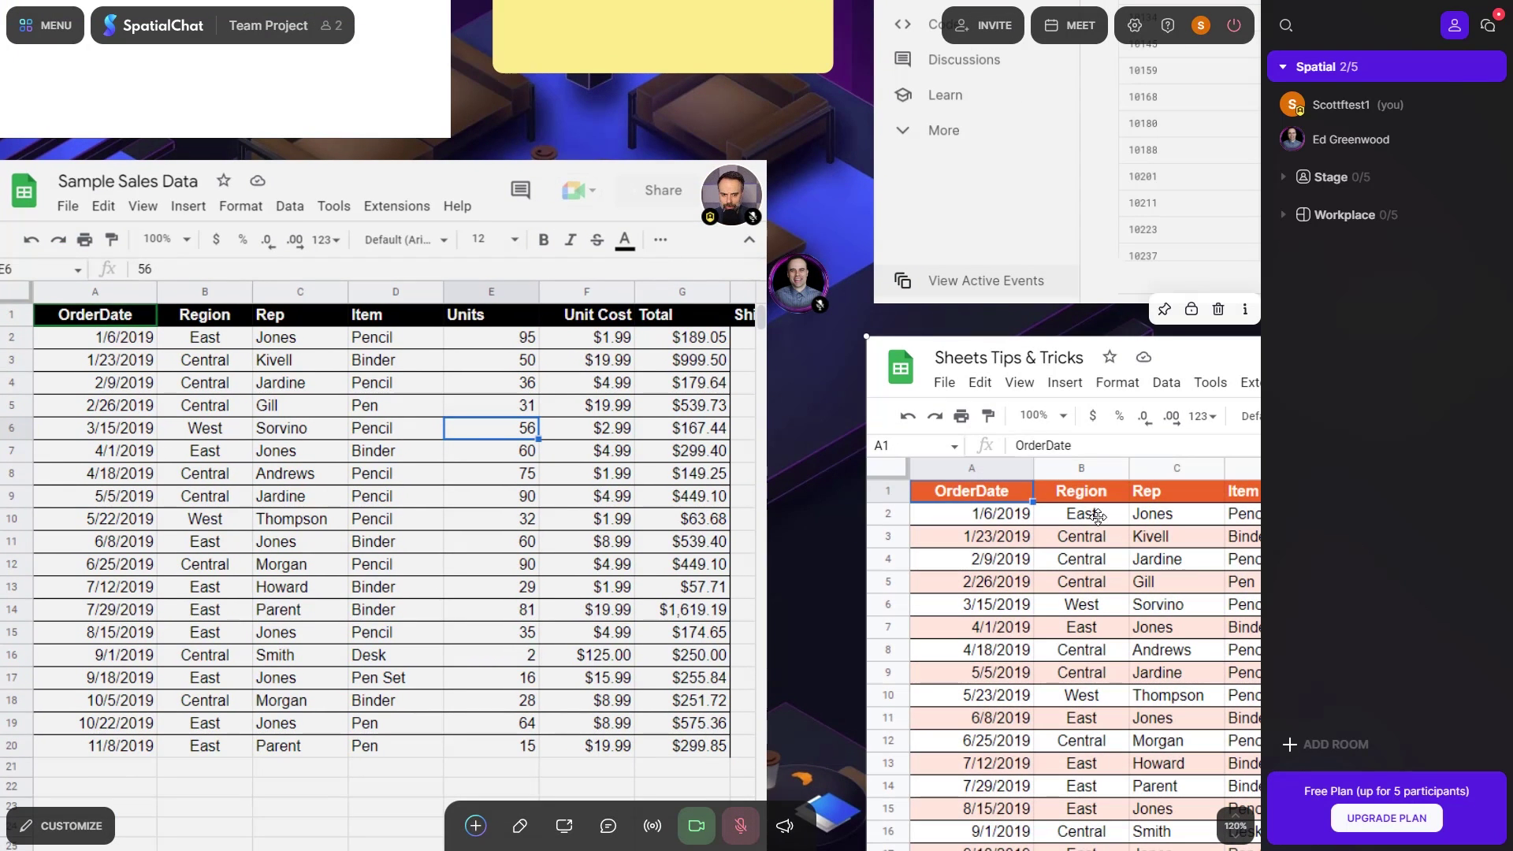
pyautogui.click(1093, 516)
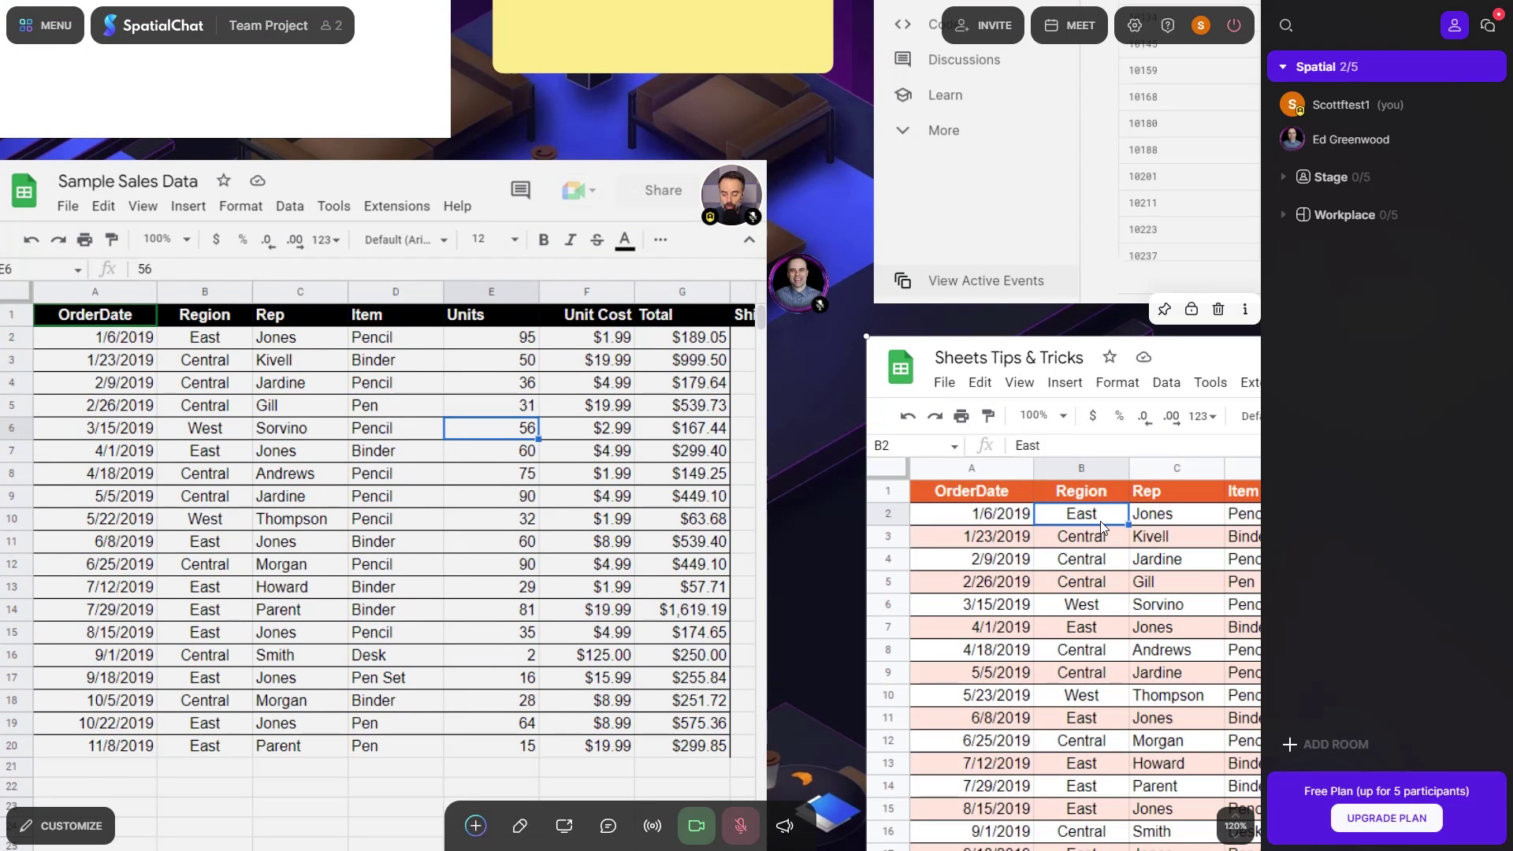
pyautogui.write('West')
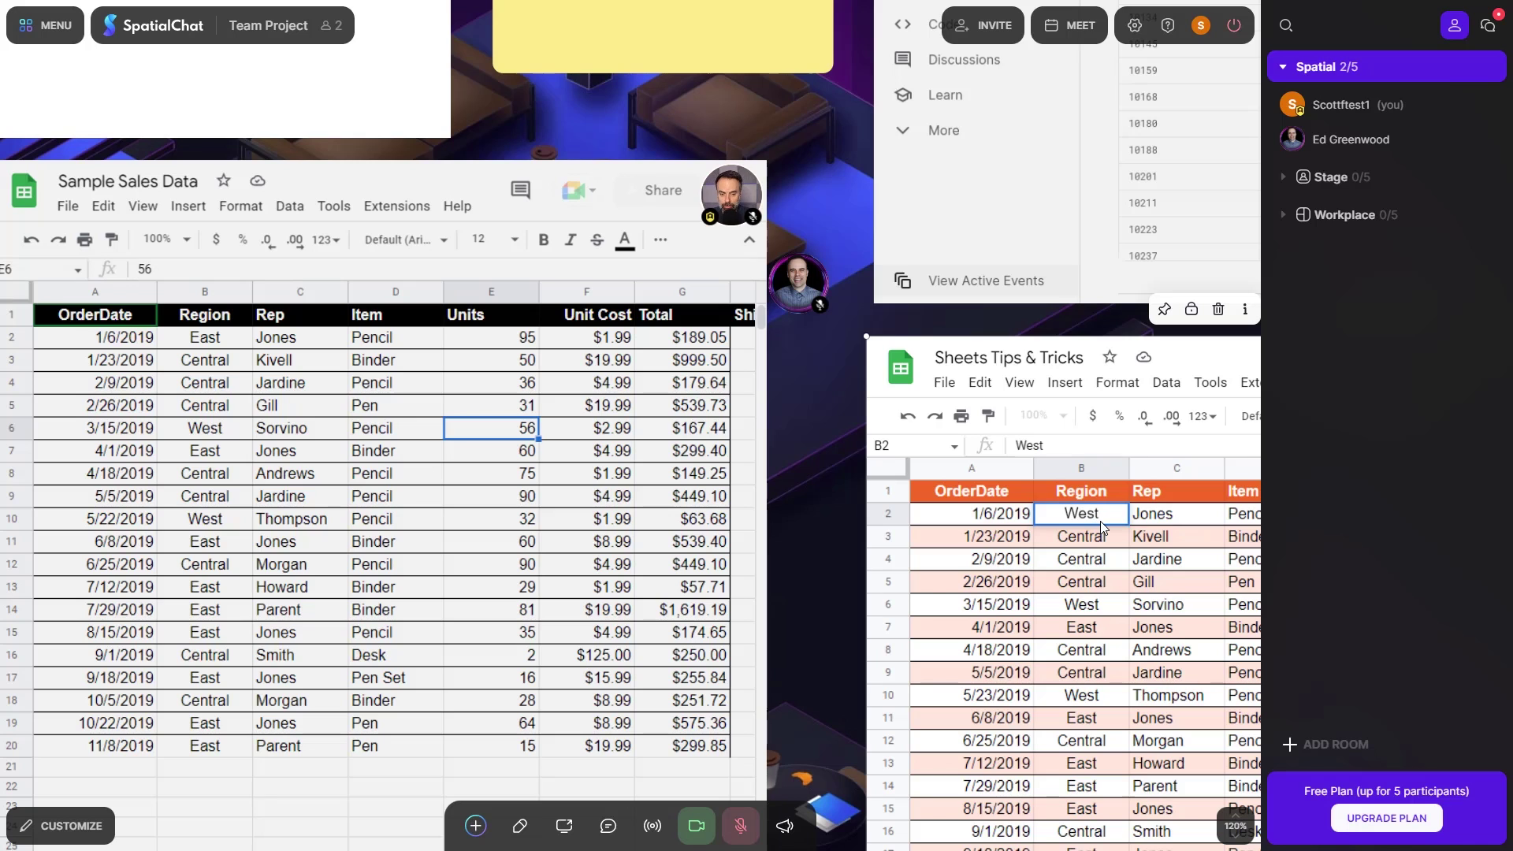
pyautogui.click(795, 425)
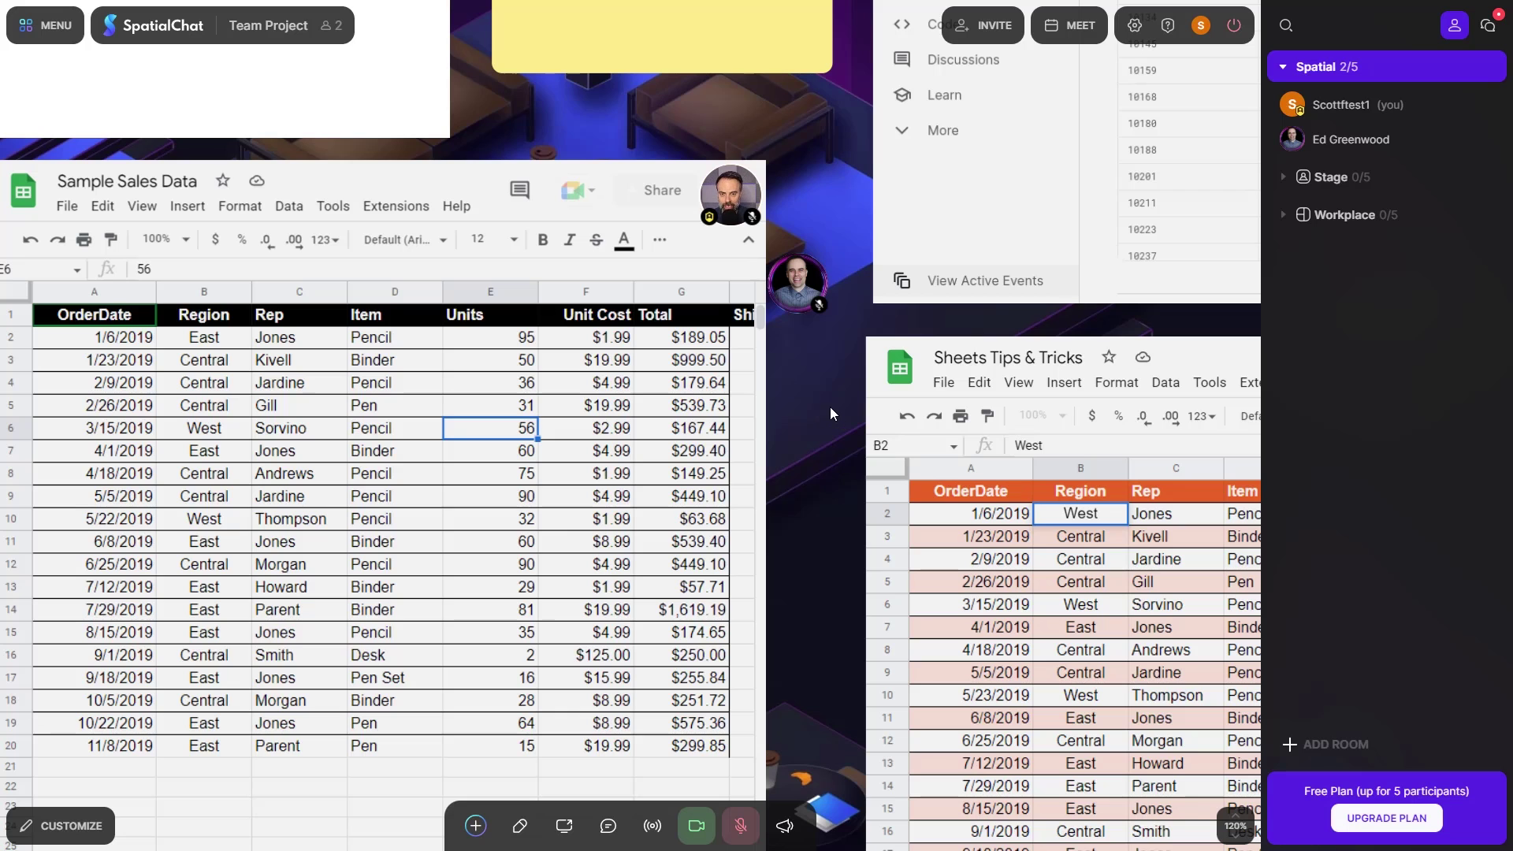
# - Pan the SpatialChat space to reveal the to-do note
pyautogui.moveTo(830, 406); pyautogui.dragTo(811, 566)
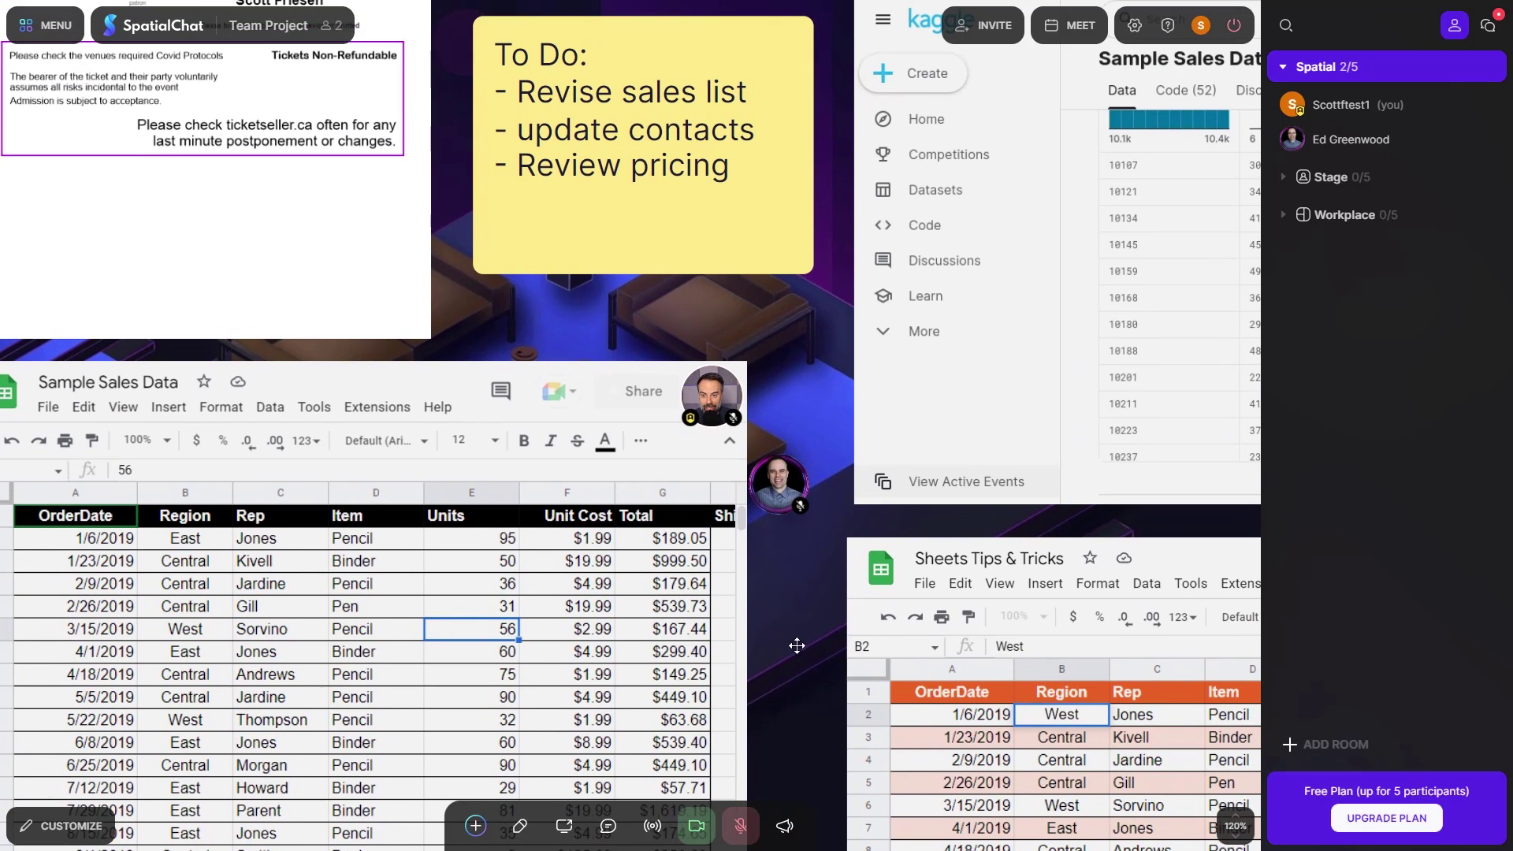
pyautogui.scroll(5, 773, 494)
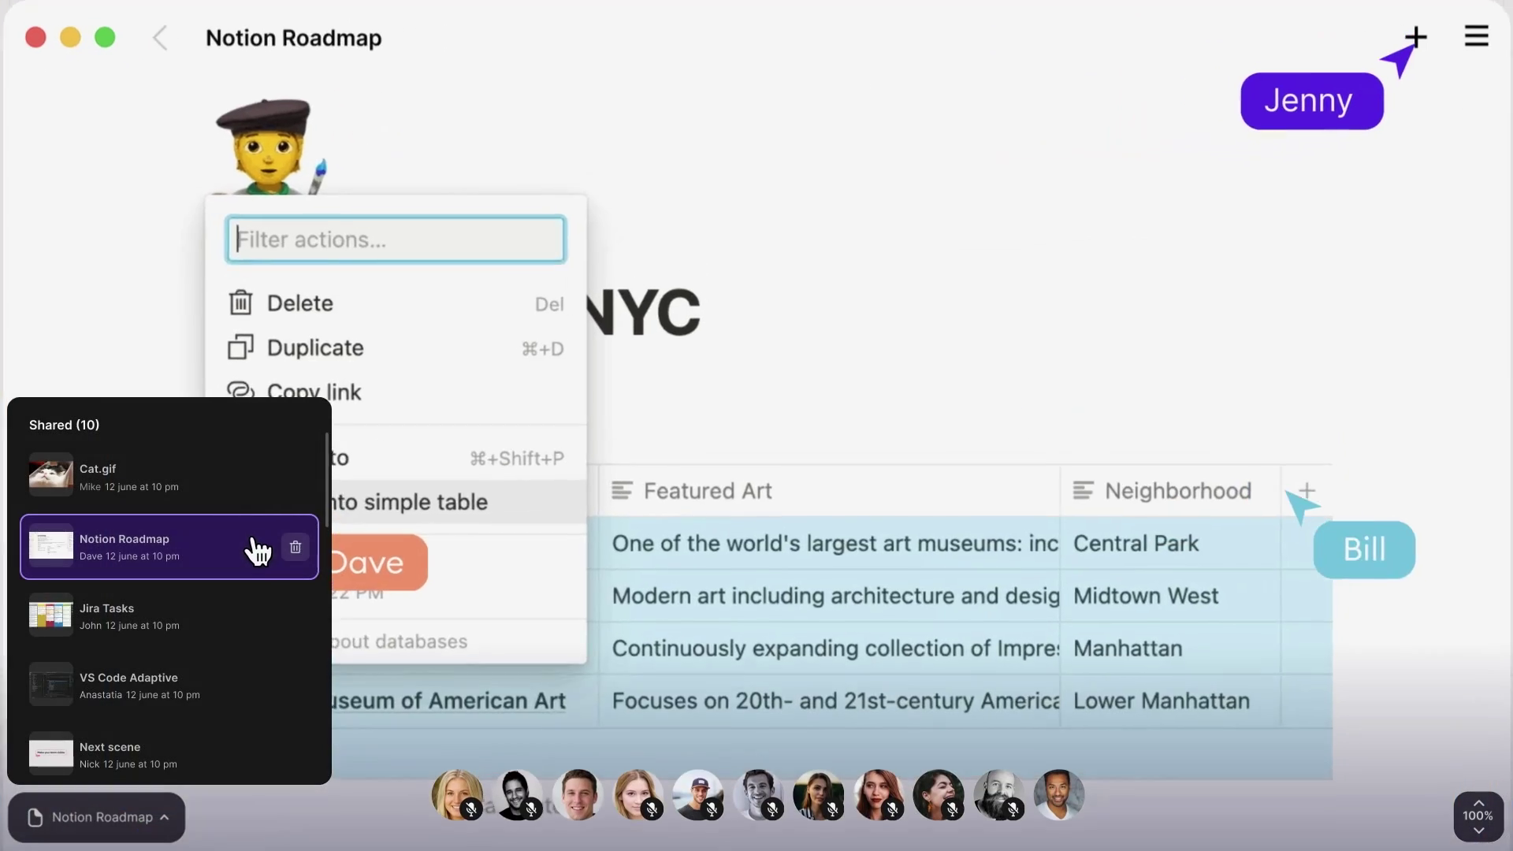
pyautogui.click(258, 678)
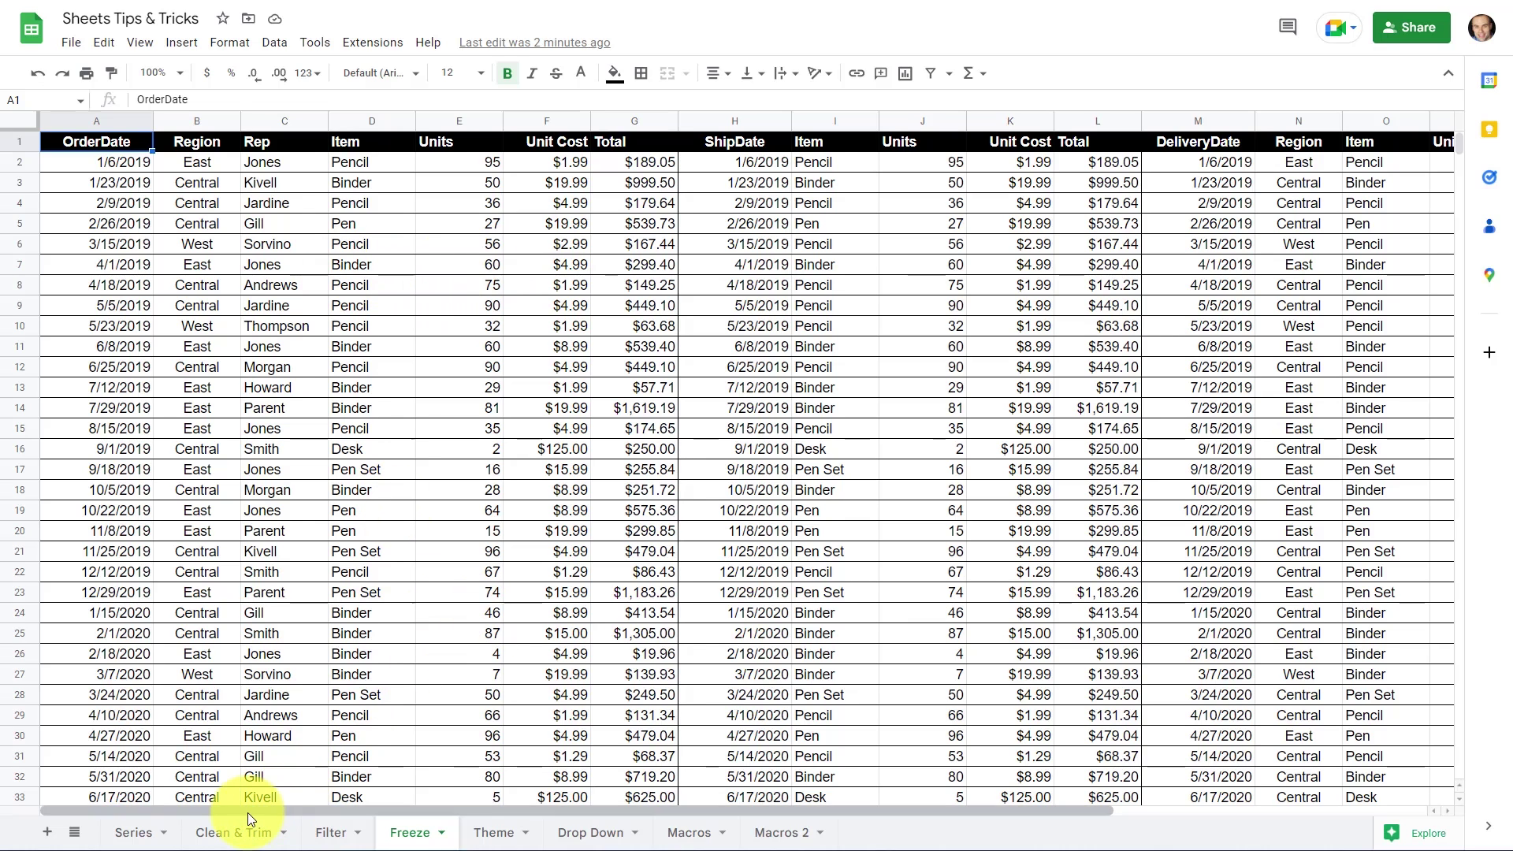
# - Freeze column A (OrderDate) on the Freeze sheet after briefly trying a freeze through column C
pyautogui.moveTo(358, 815); pyautogui.dragTo(578, 815)
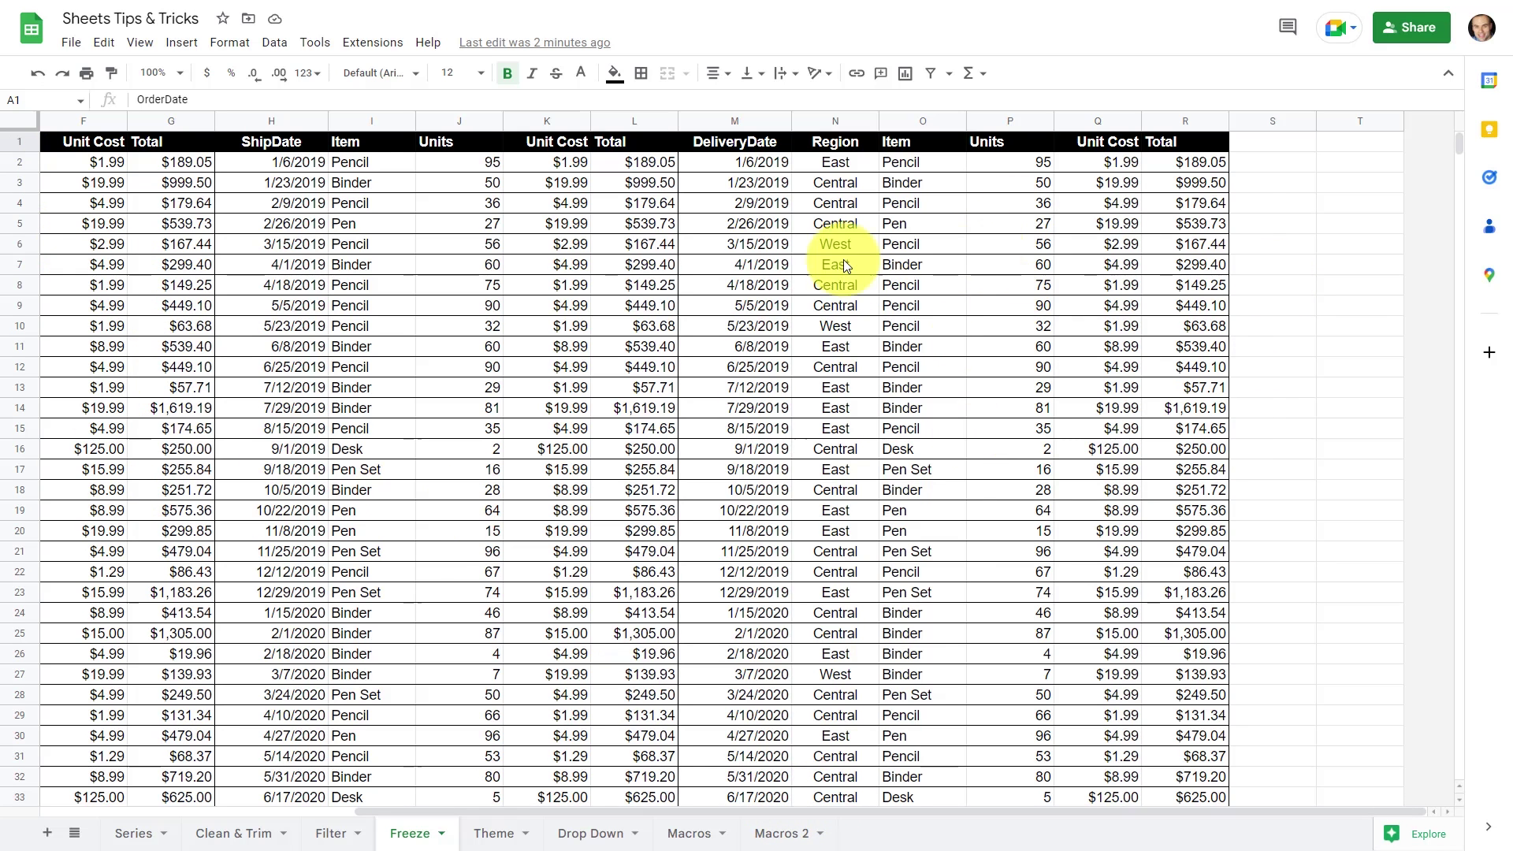
pyautogui.moveTo(552, 811); pyautogui.dragTo(136, 812)
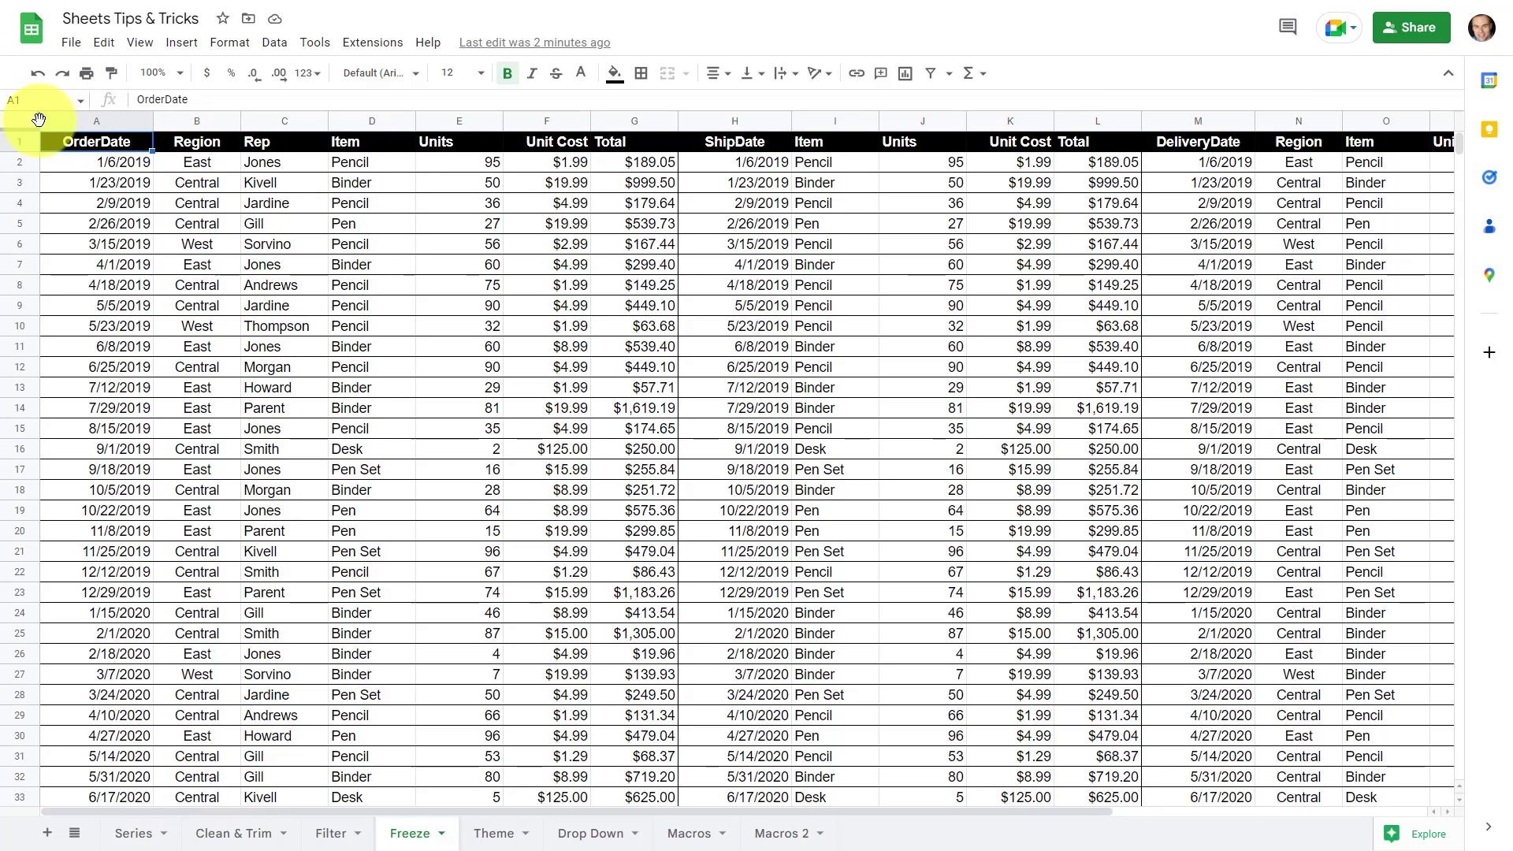
pyautogui.moveTo(96, 121)
pyautogui.moveTo(38, 119); pyautogui.dragTo(190, 122)
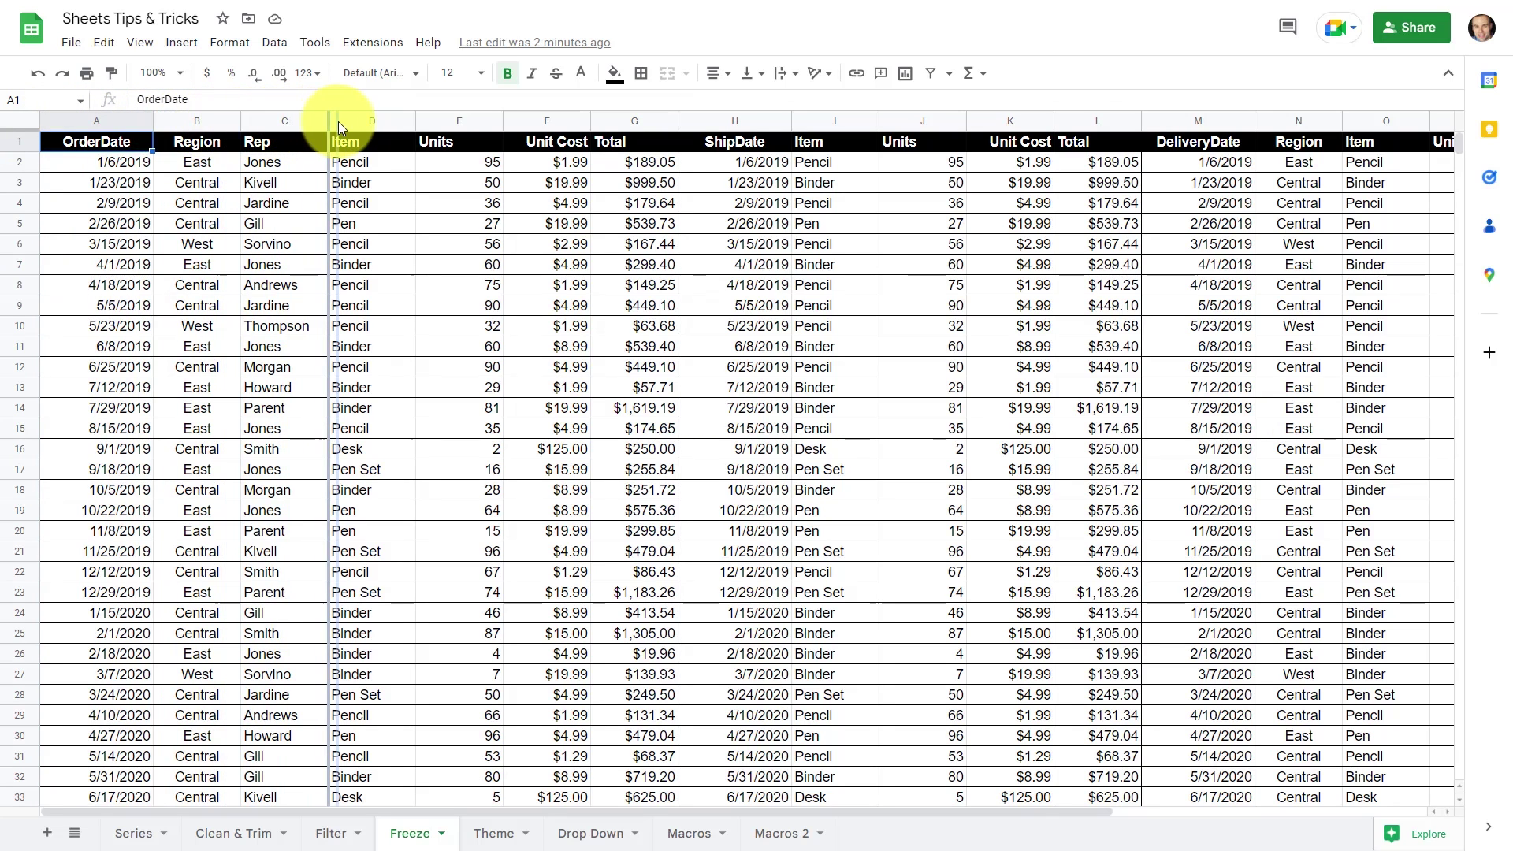
pyautogui.moveTo(190, 121); pyautogui.dragTo(326, 122)
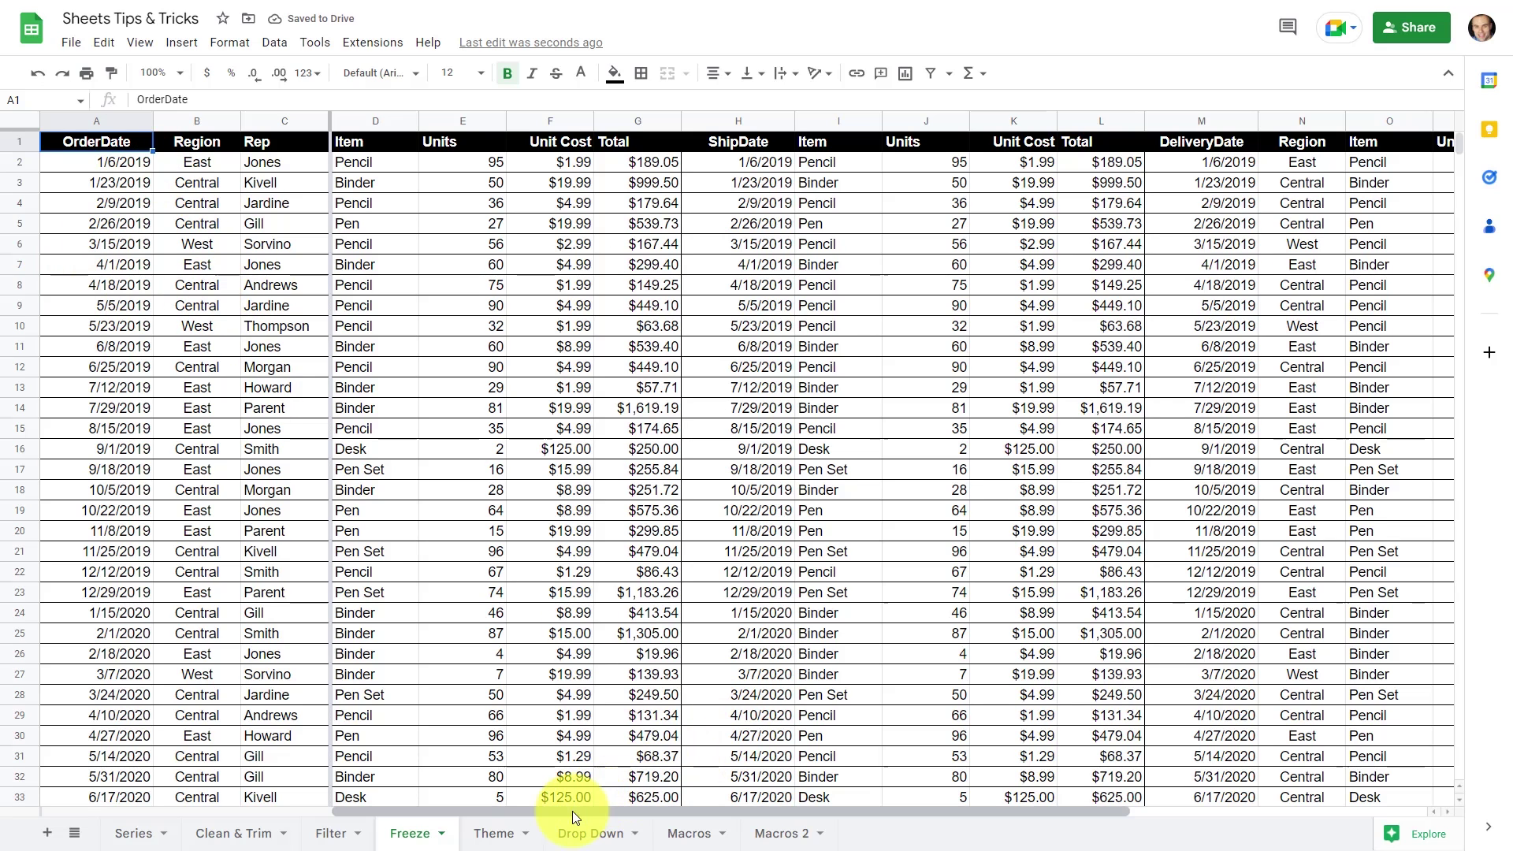
pyautogui.moveTo(569, 811); pyautogui.dragTo(612, 812)
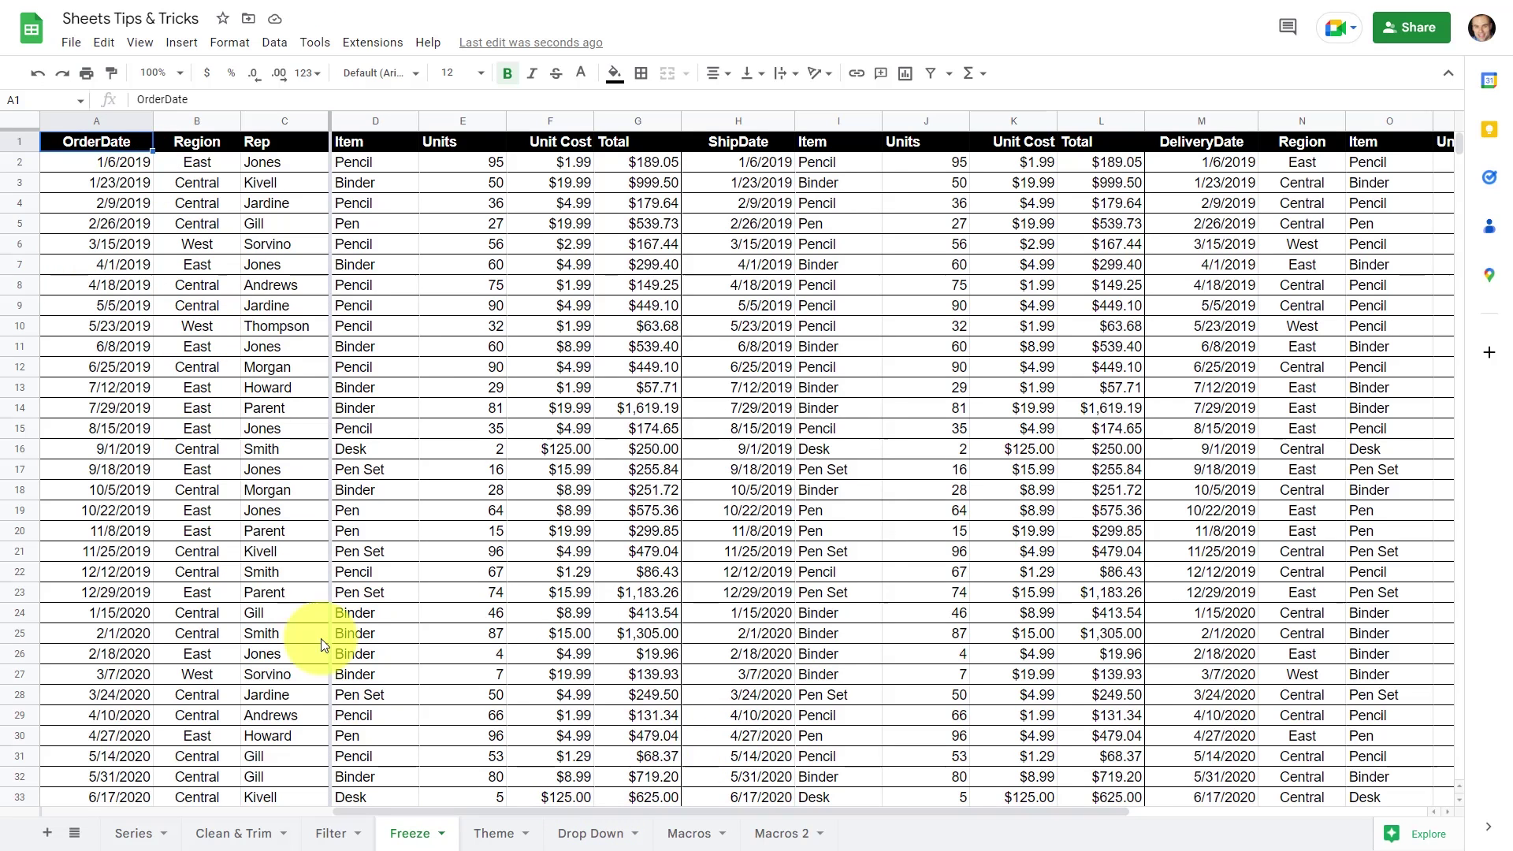
pyautogui.moveTo(419, 813); pyautogui.dragTo(751, 806)
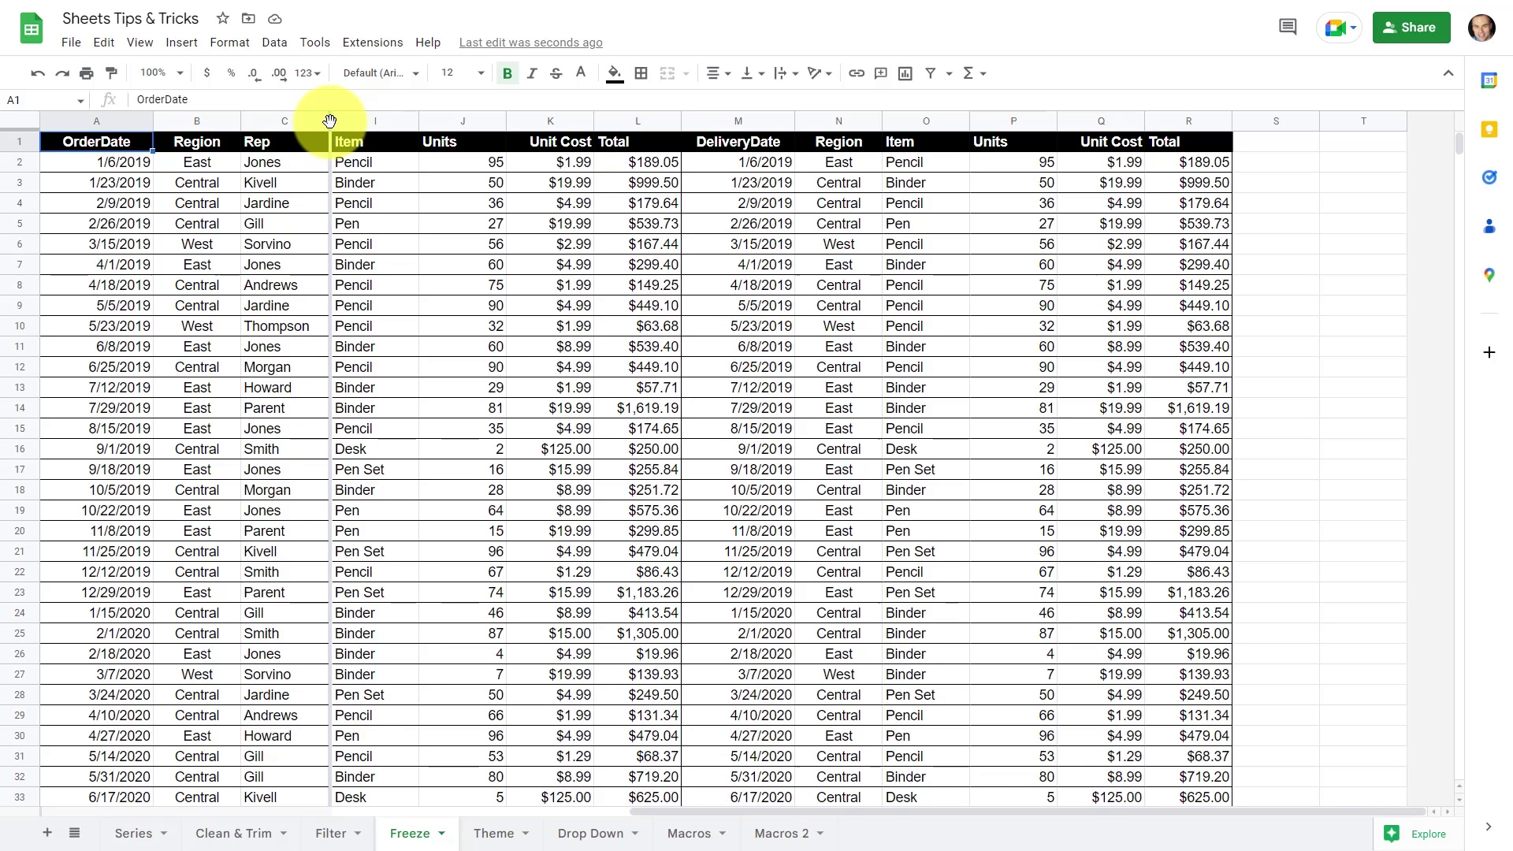
pyautogui.moveTo(329, 121); pyautogui.dragTo(150, 124)
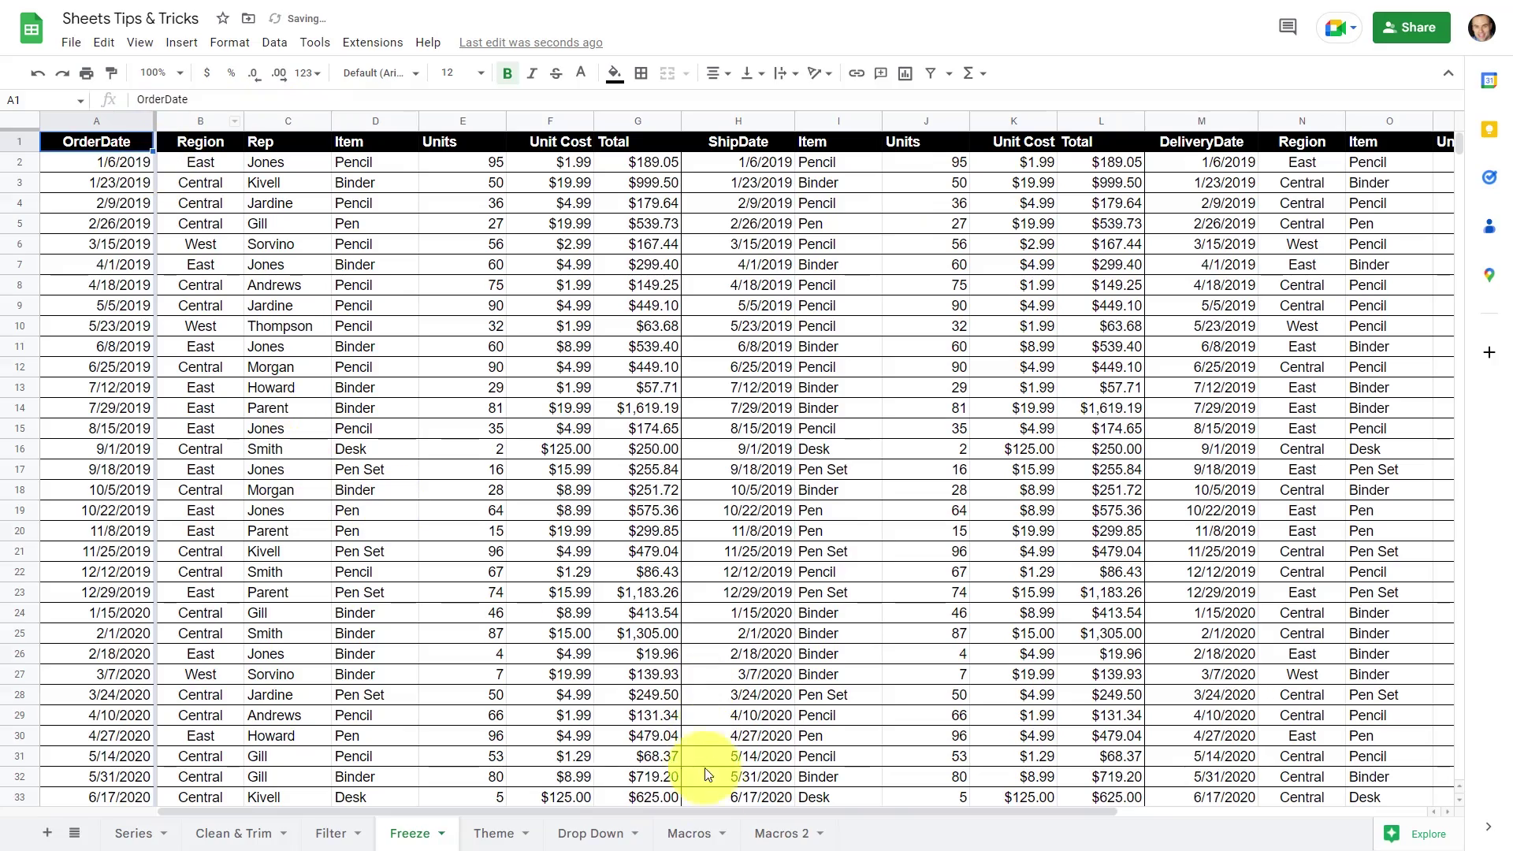
pyautogui.moveTo(708, 812)
pyautogui.mouseDown()
pyautogui.moveTo(1044, 778)
pyautogui.moveTo(575, 740)
pyautogui.mouseUp()
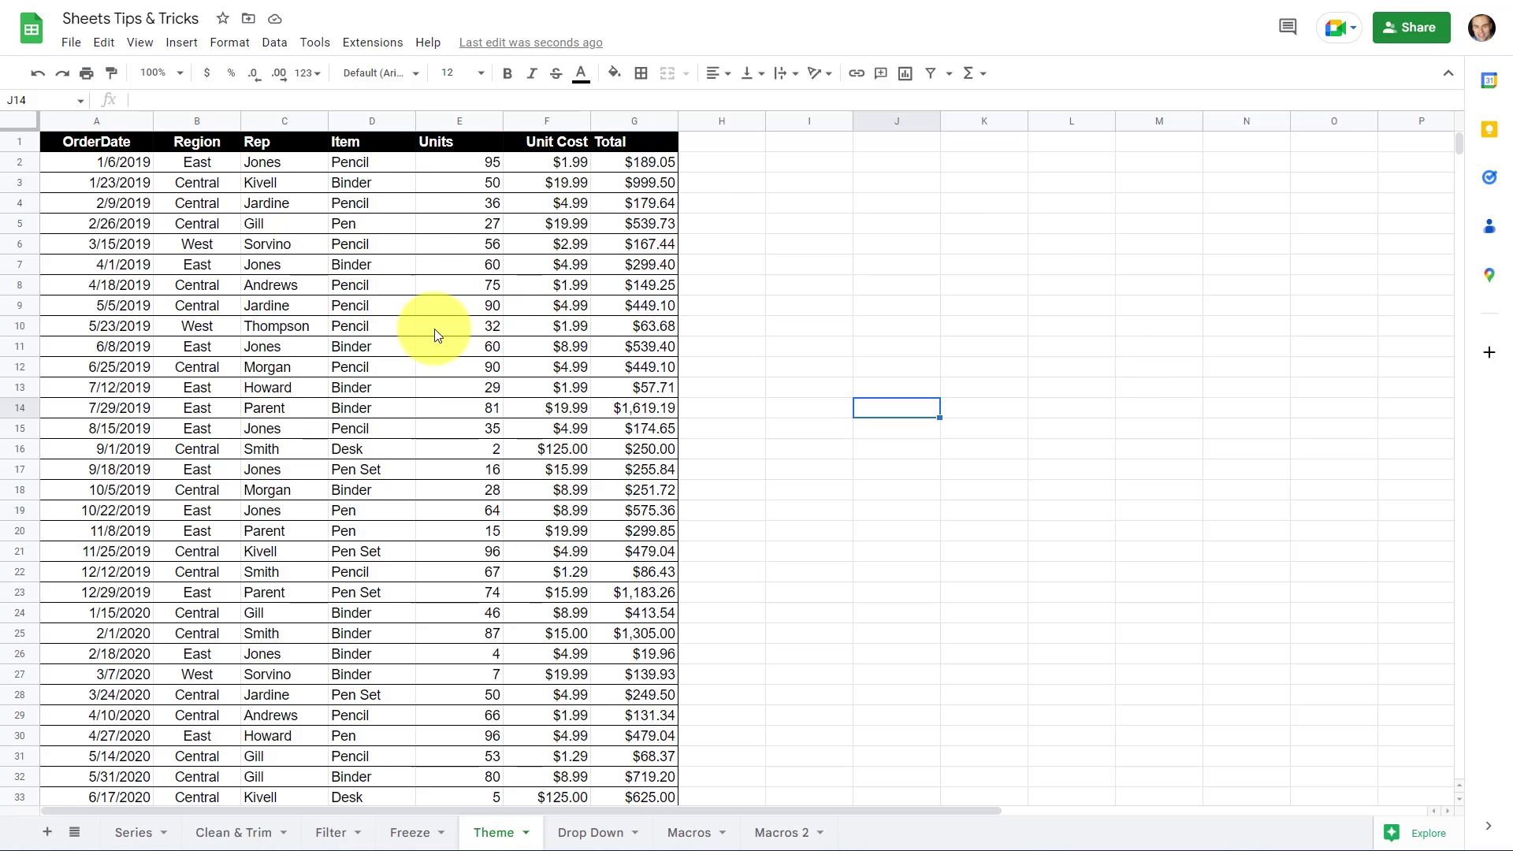
# - Select the Theme sheet's table columns from A (OrderDate) through F
pyautogui.scroll(-3, 434, 331)
pyautogui.scroll(3, 435, 335)
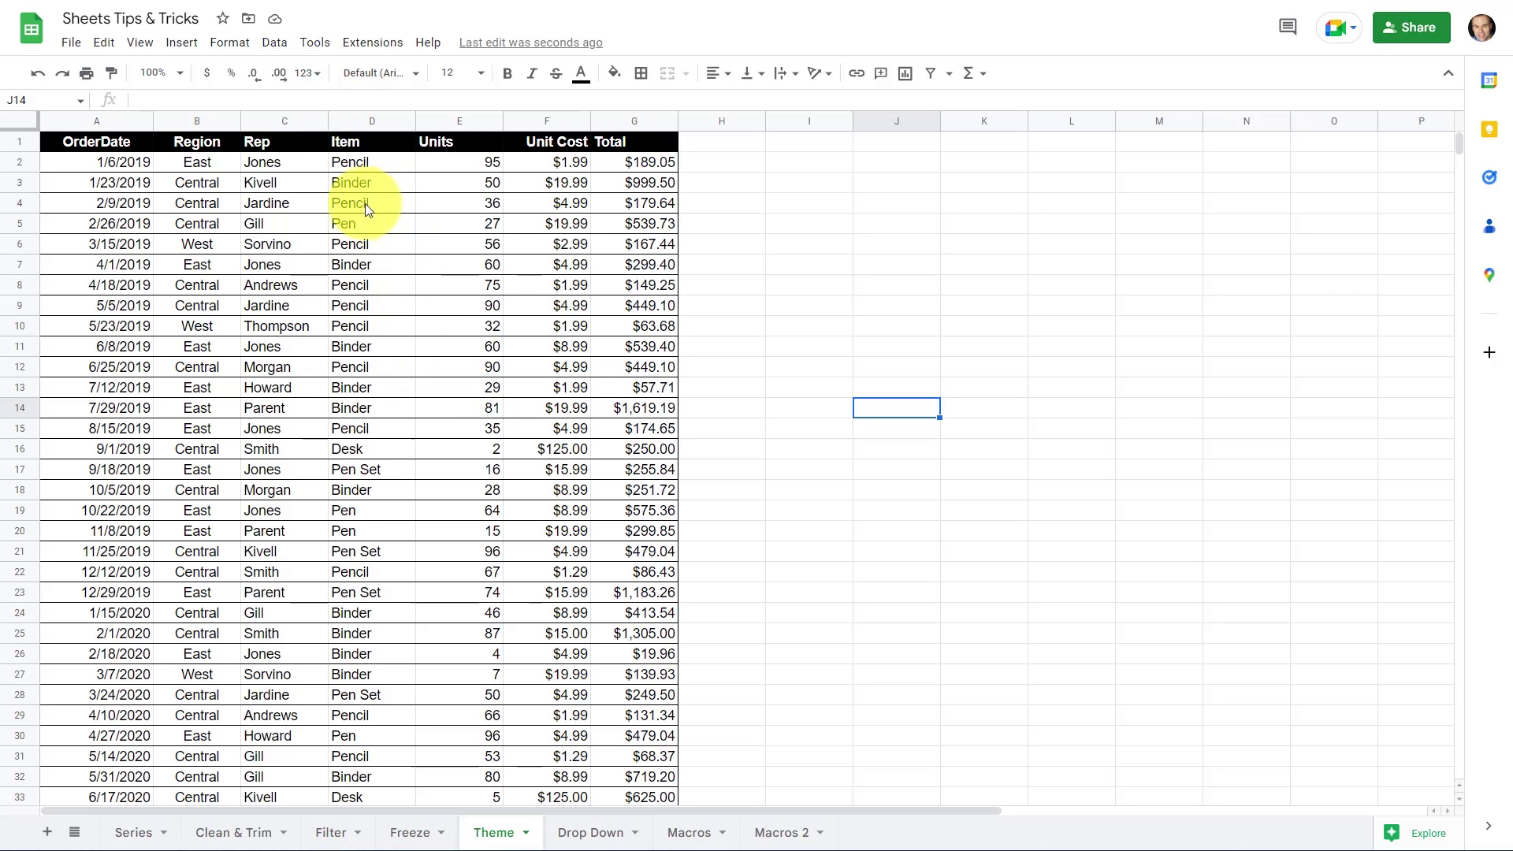
pyautogui.click(722, 264)
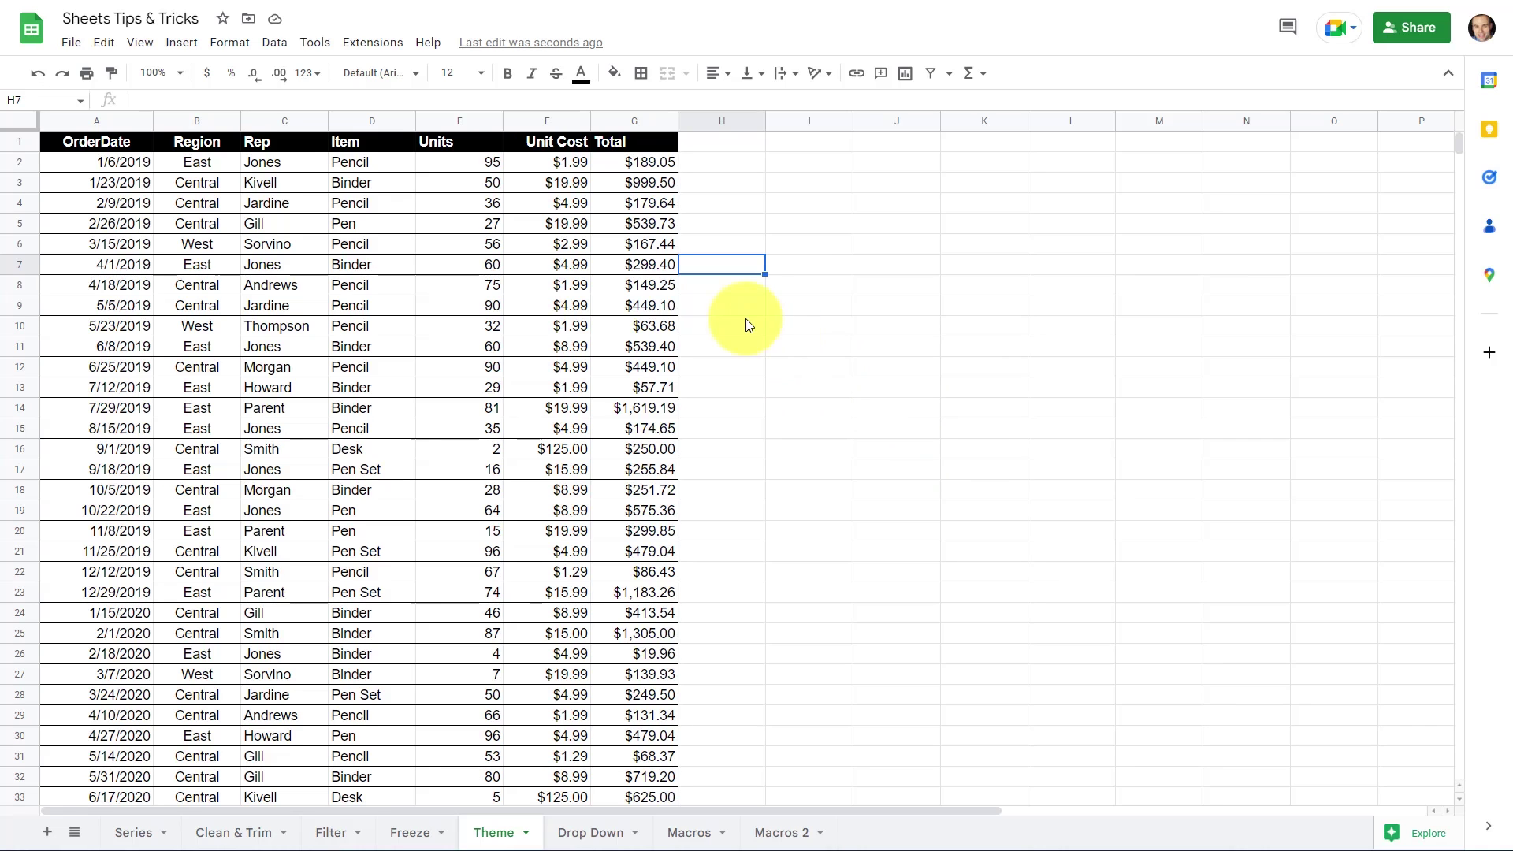
pyautogui.moveTo(96, 120); pyautogui.dragTo(331, 126)
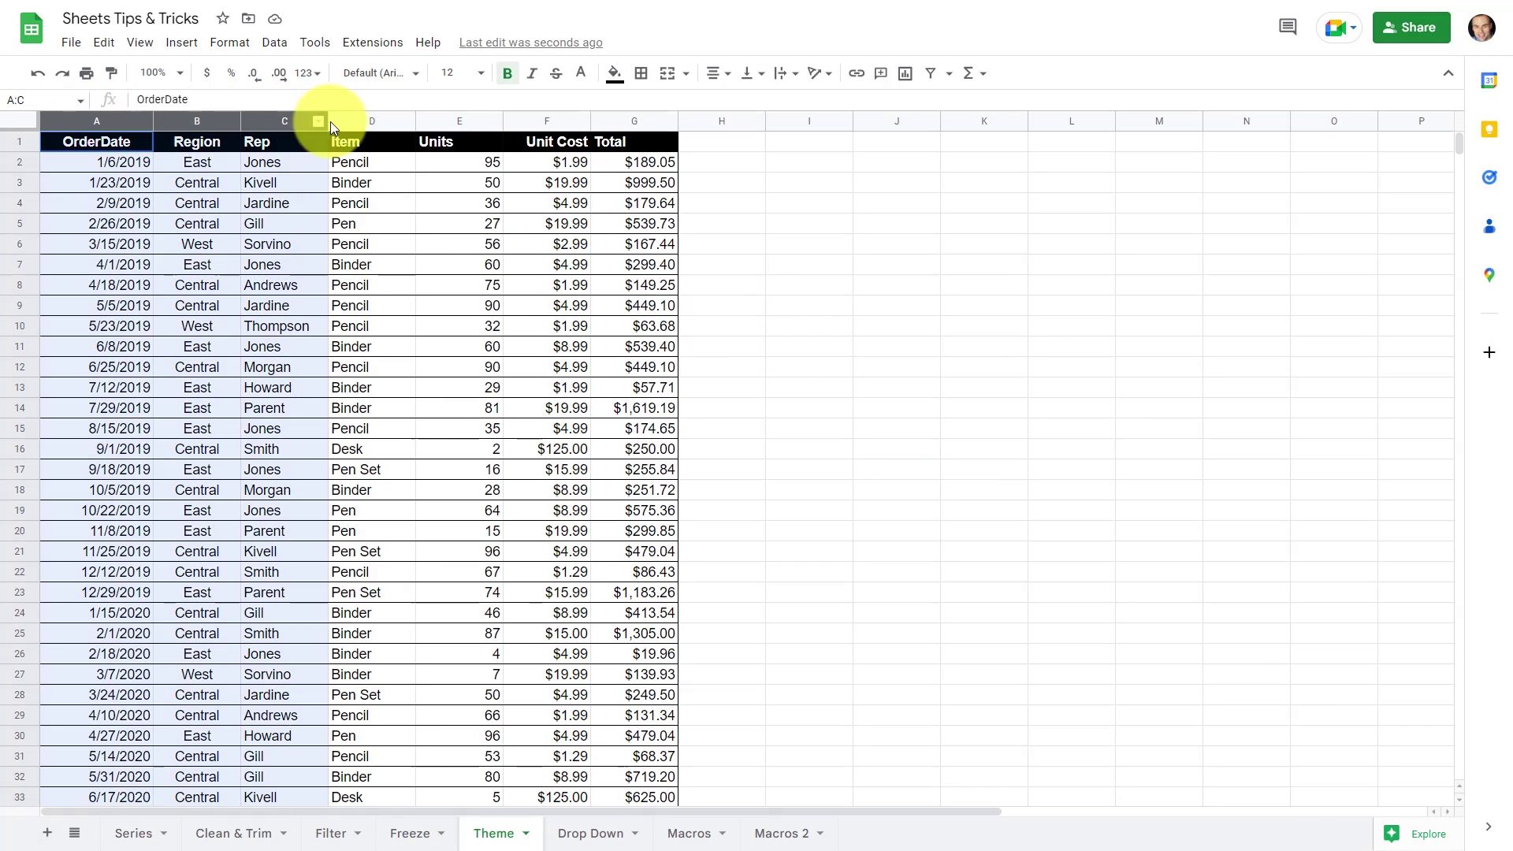
pyautogui.moveTo(331, 126); pyautogui.dragTo(634, 118)
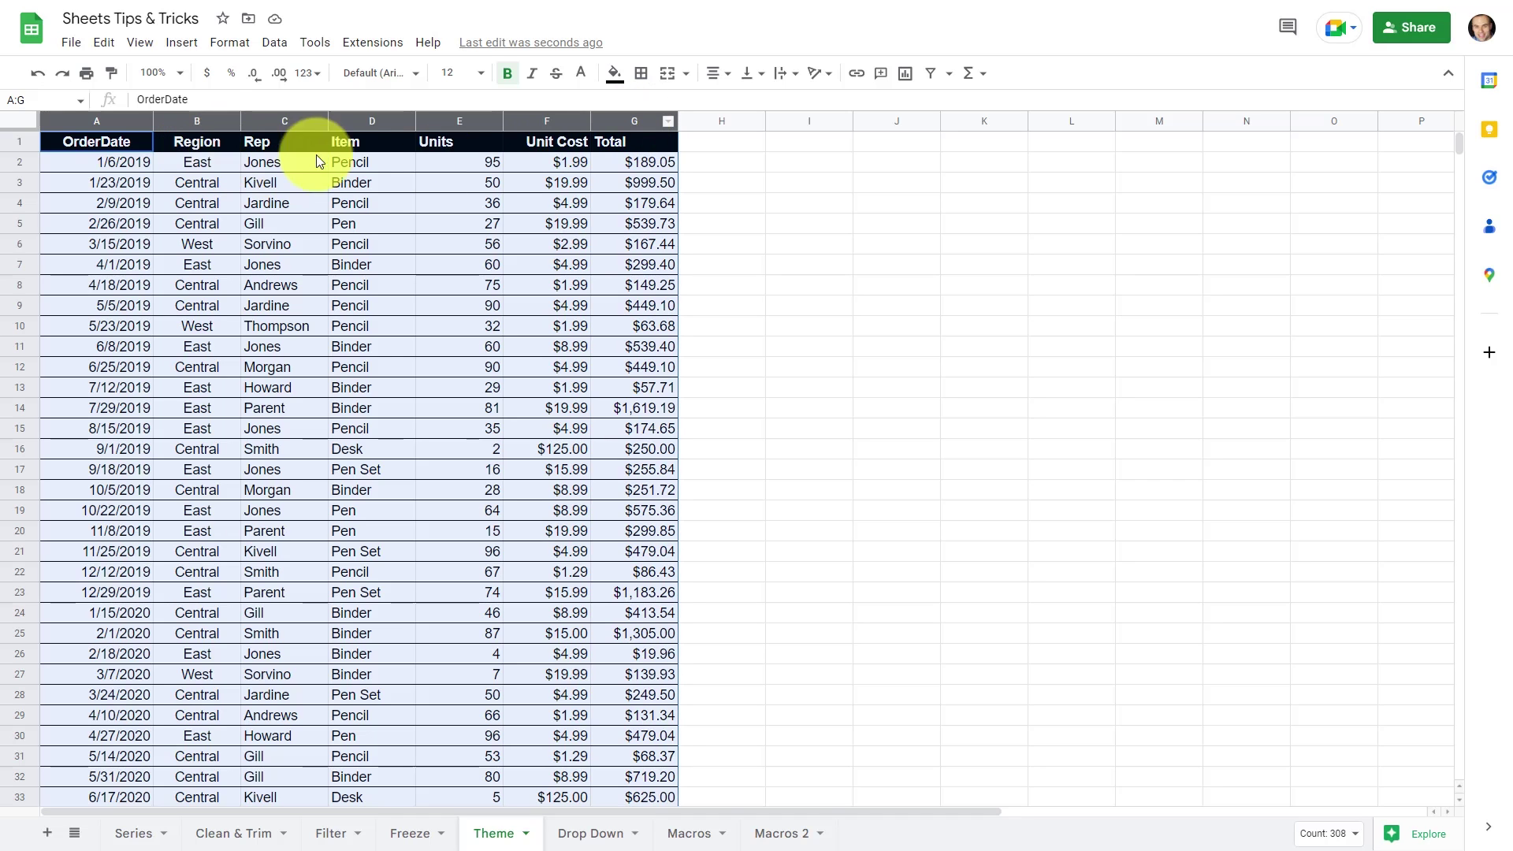
# - Apply the orange default alternating-colors style to the Theme table, then deselect to view it
pyautogui.click(230, 44)
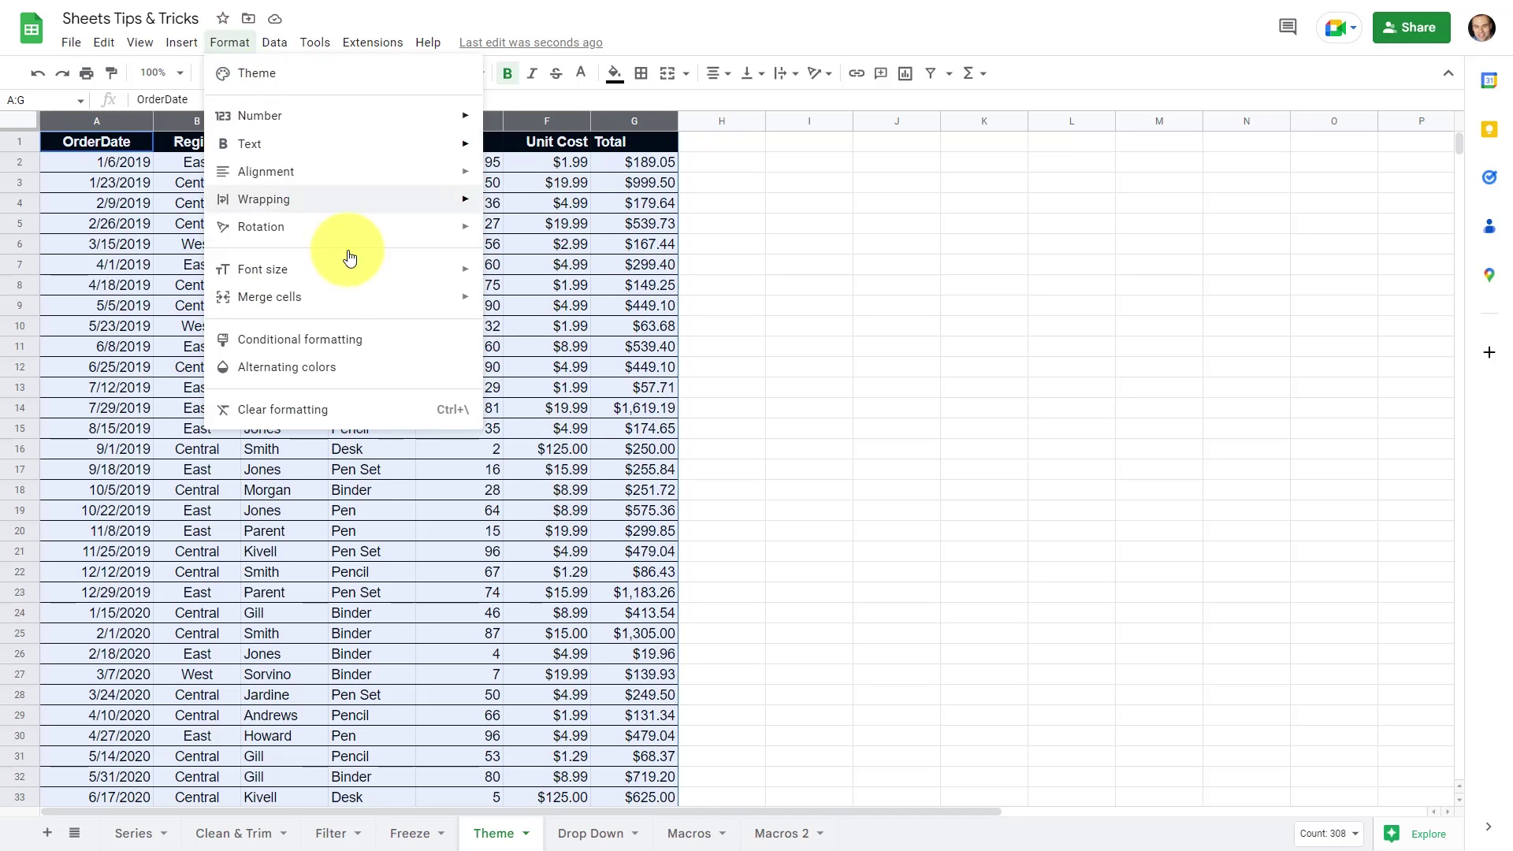
pyautogui.click(271, 368)
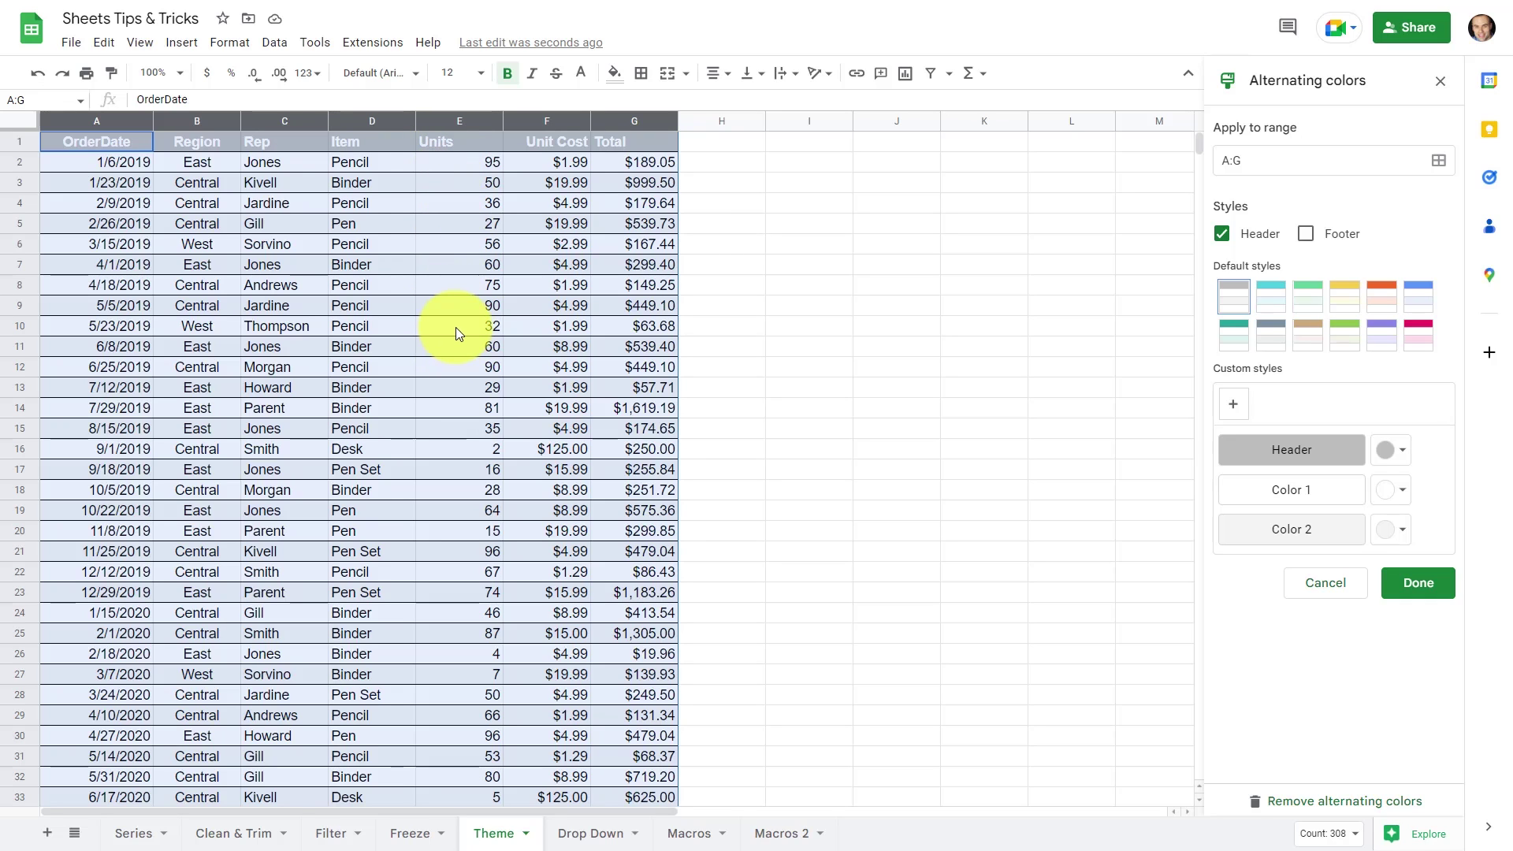
pyautogui.click(1390, 304)
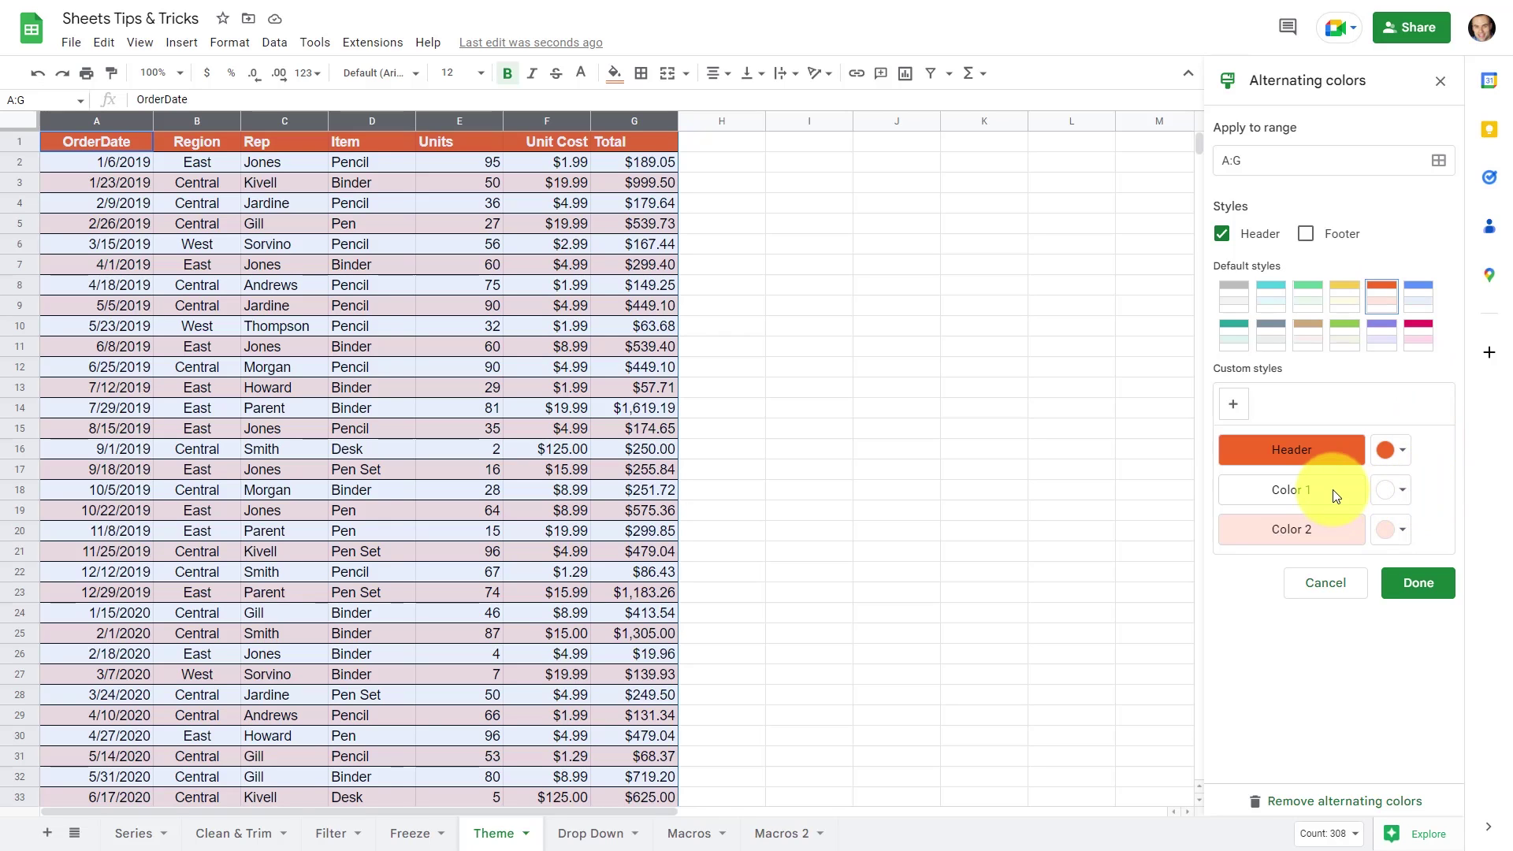
pyautogui.click(1422, 581)
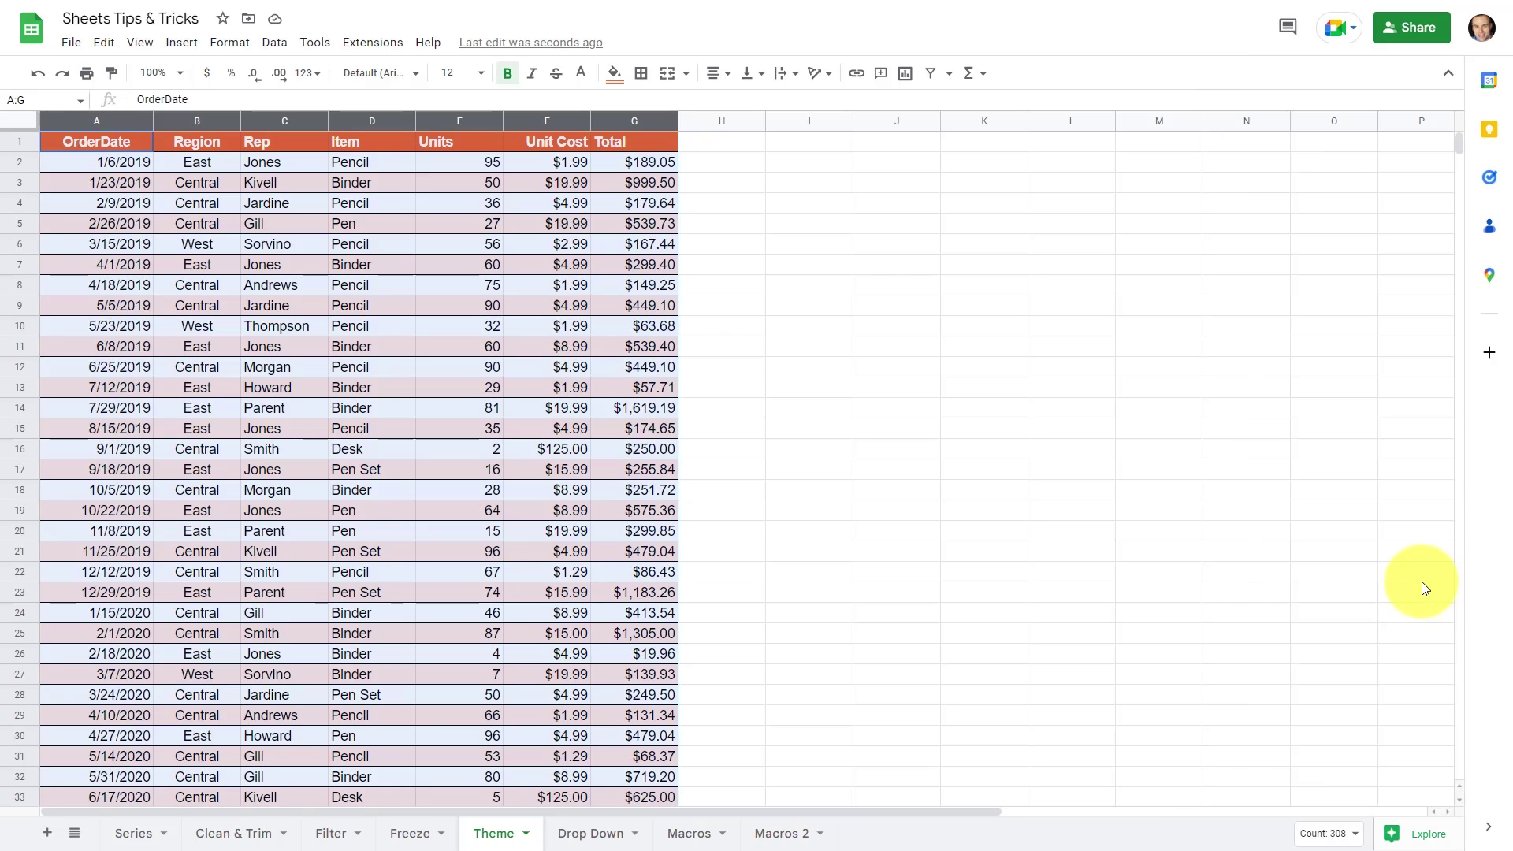
pyautogui.click(741, 227)
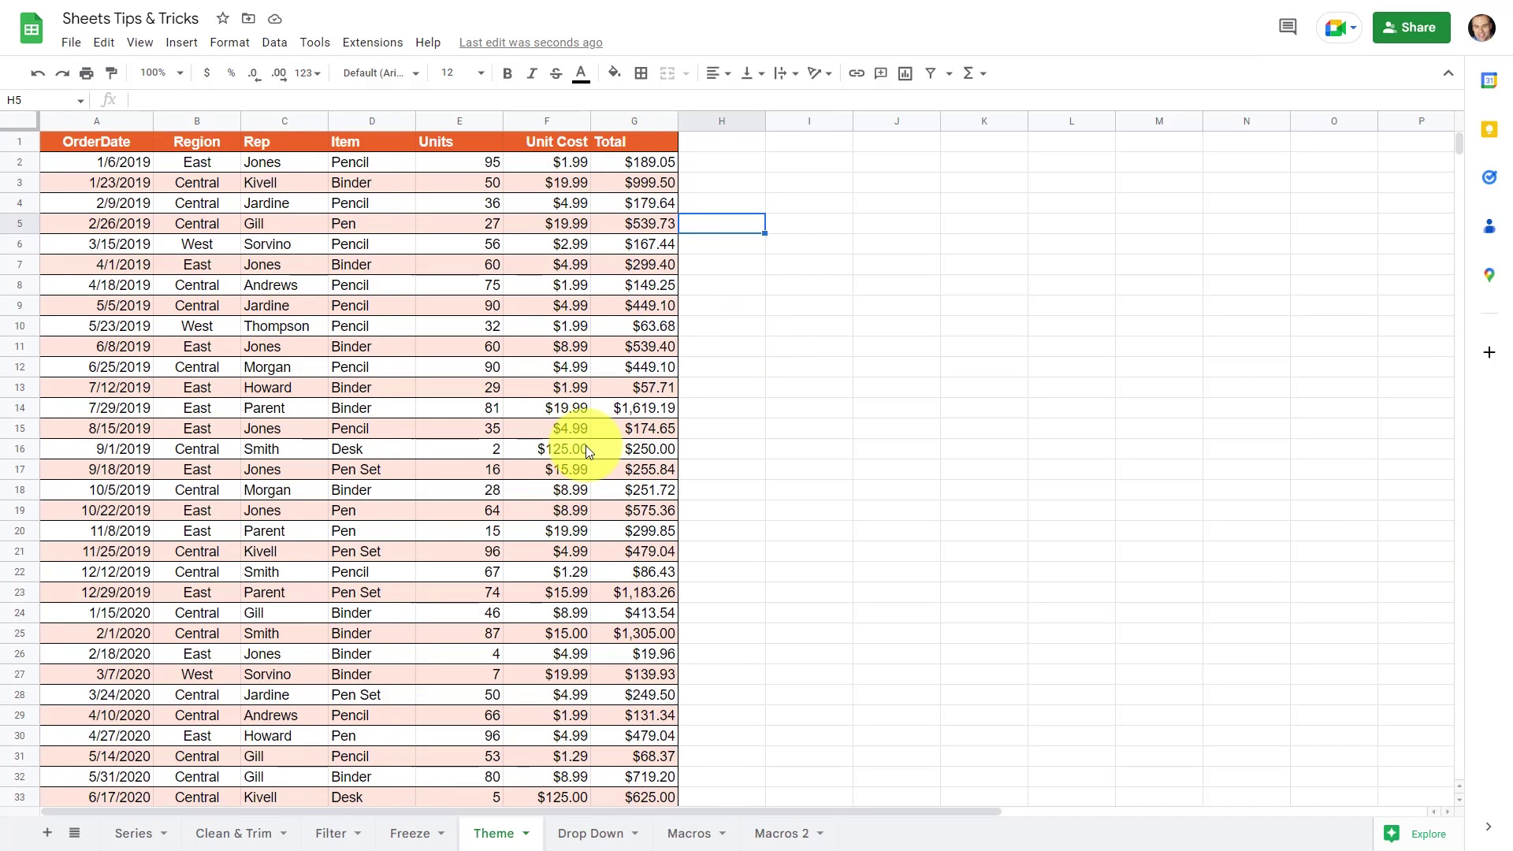
pyautogui.scroll(-1, 585, 446)
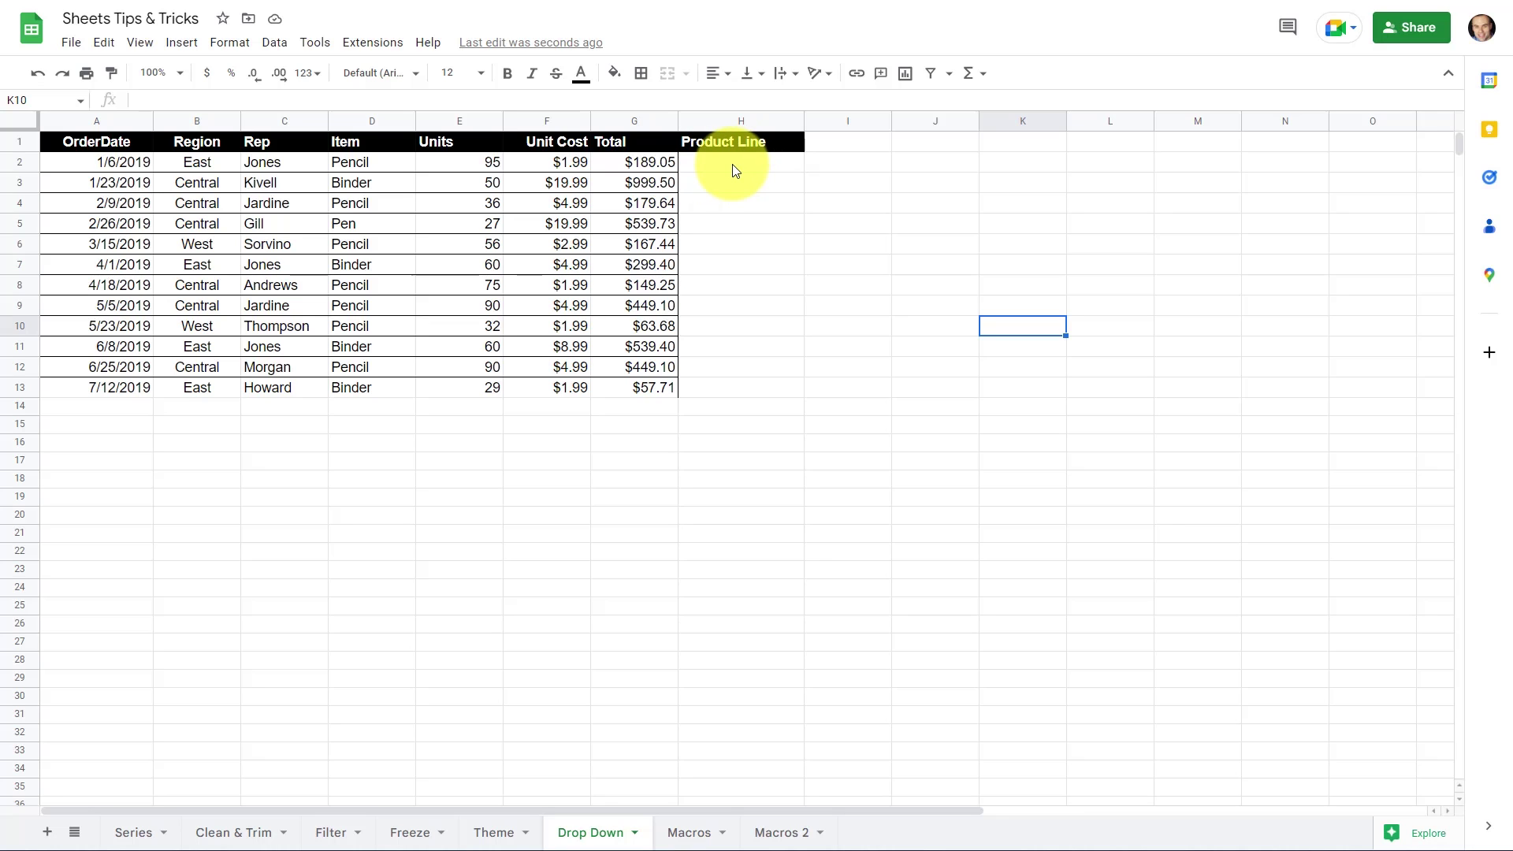
# - Select Drop Down cells H2:H13 and bring up Data validation for them
pyautogui.moveTo(734, 165); pyautogui.dragTo(739, 394)
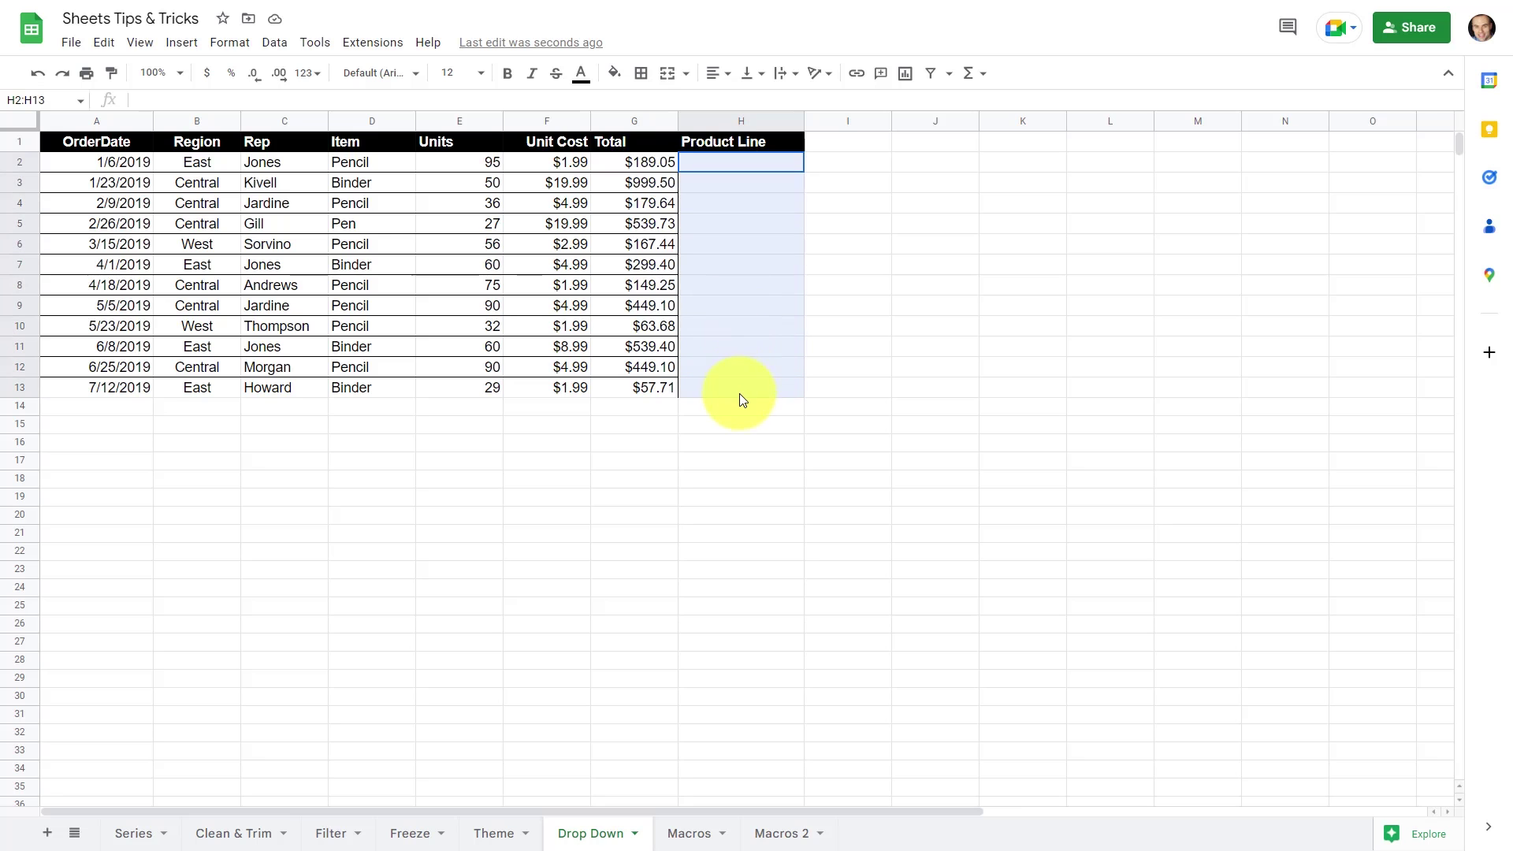
pyautogui.click(276, 49)
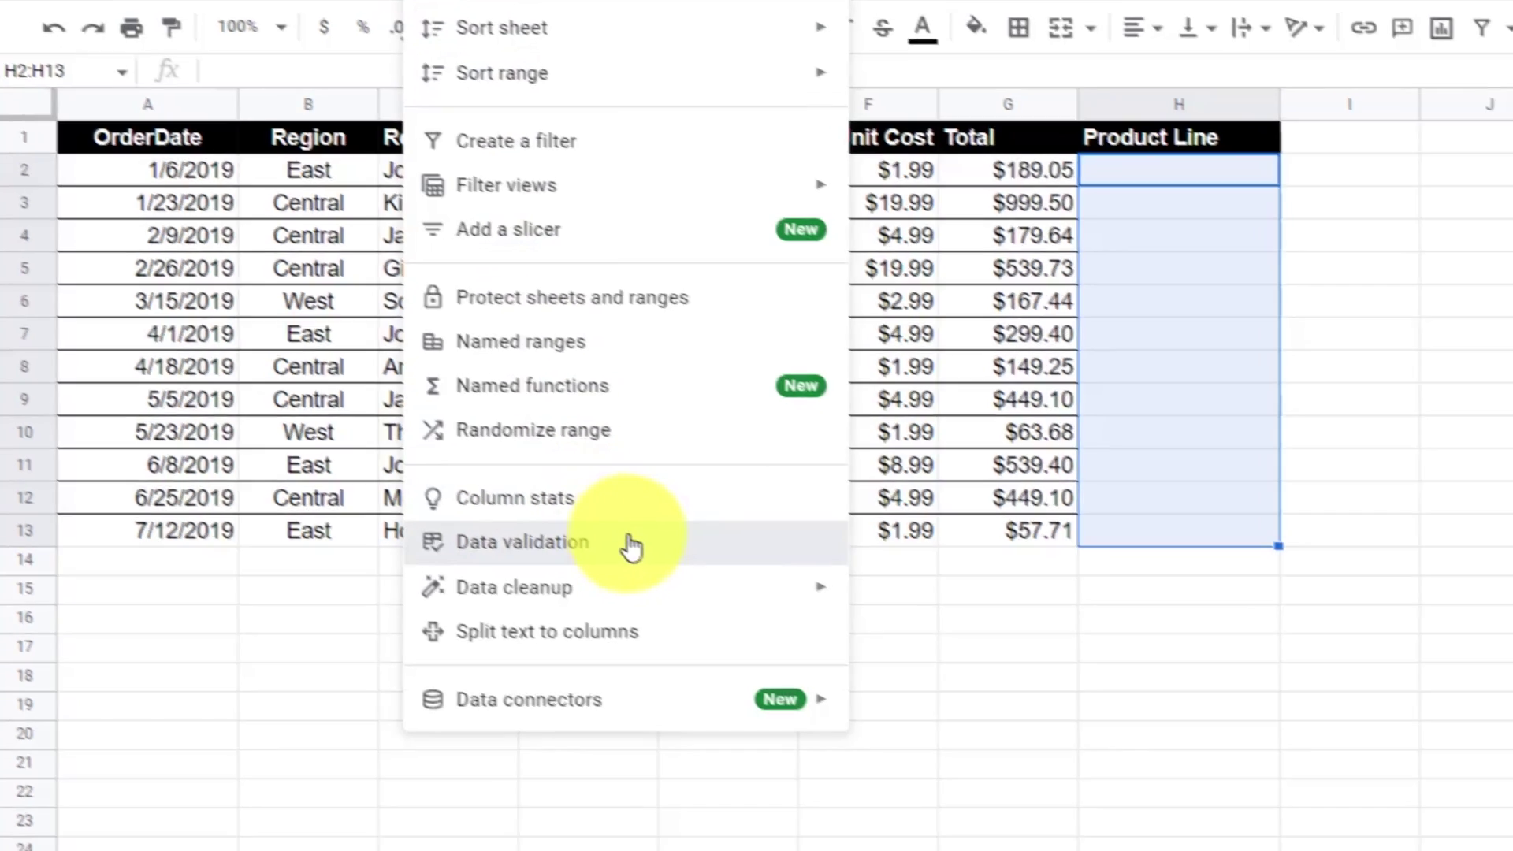
pyautogui.click(635, 549)
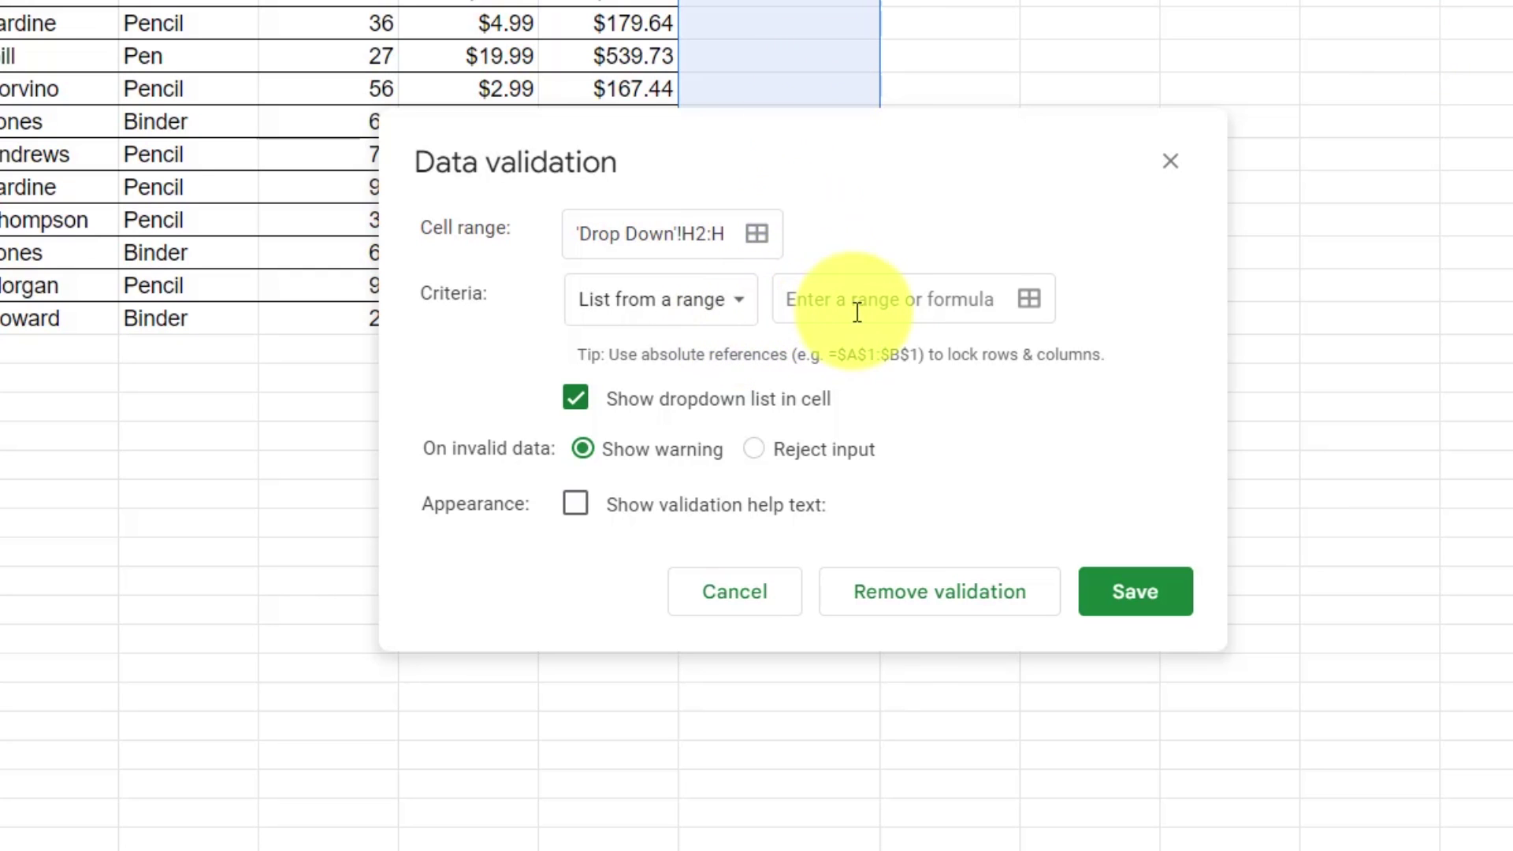
# - Save a list-of-items validation rule offering Consumer, Small Business and Enterprise
pyautogui.click(746, 302)
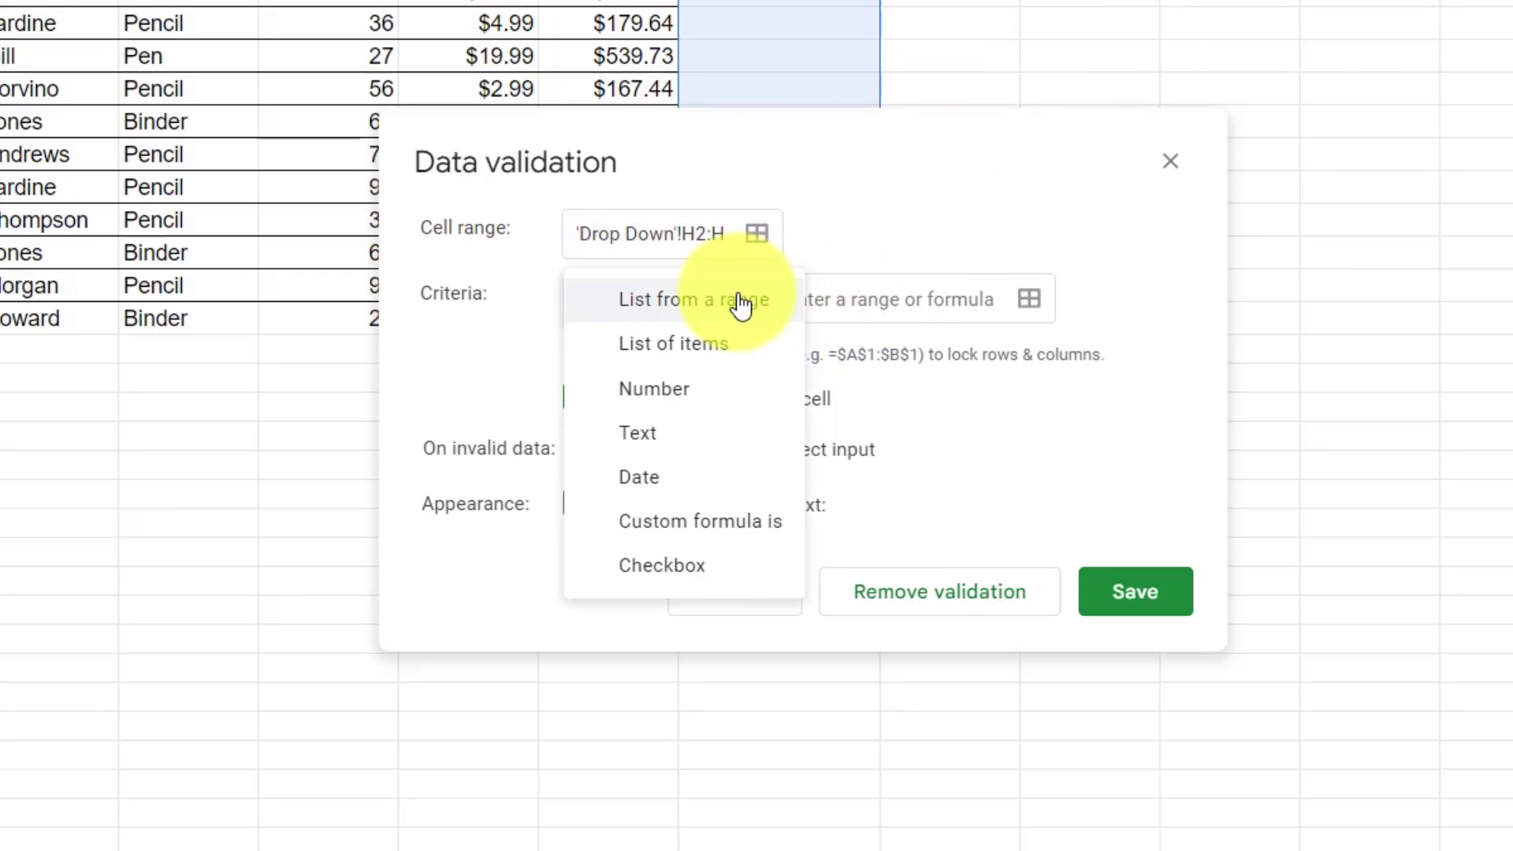
pyautogui.click(686, 354)
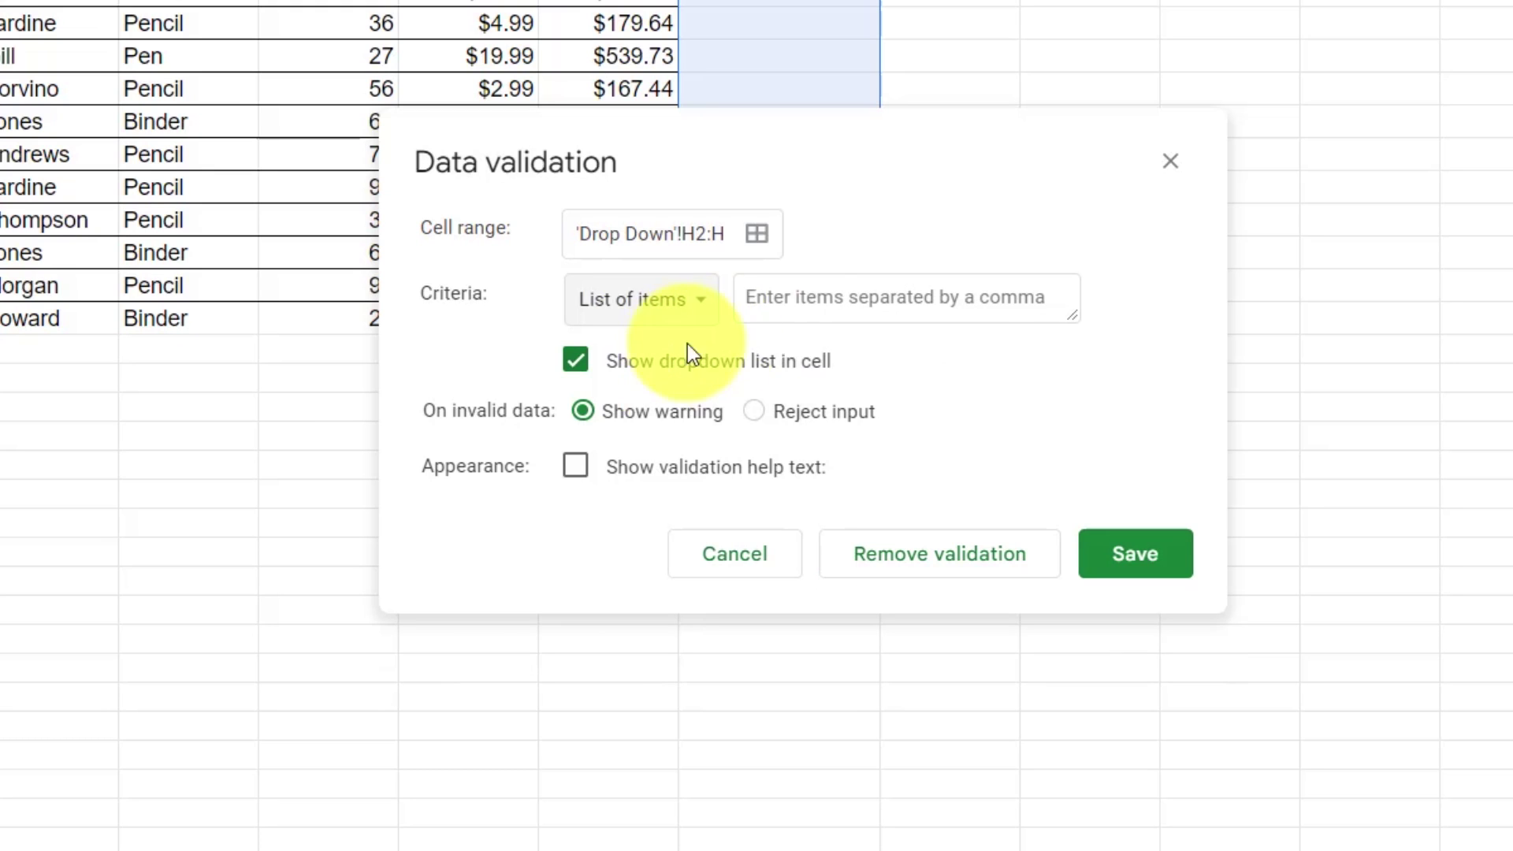
pyautogui.click(791, 300)
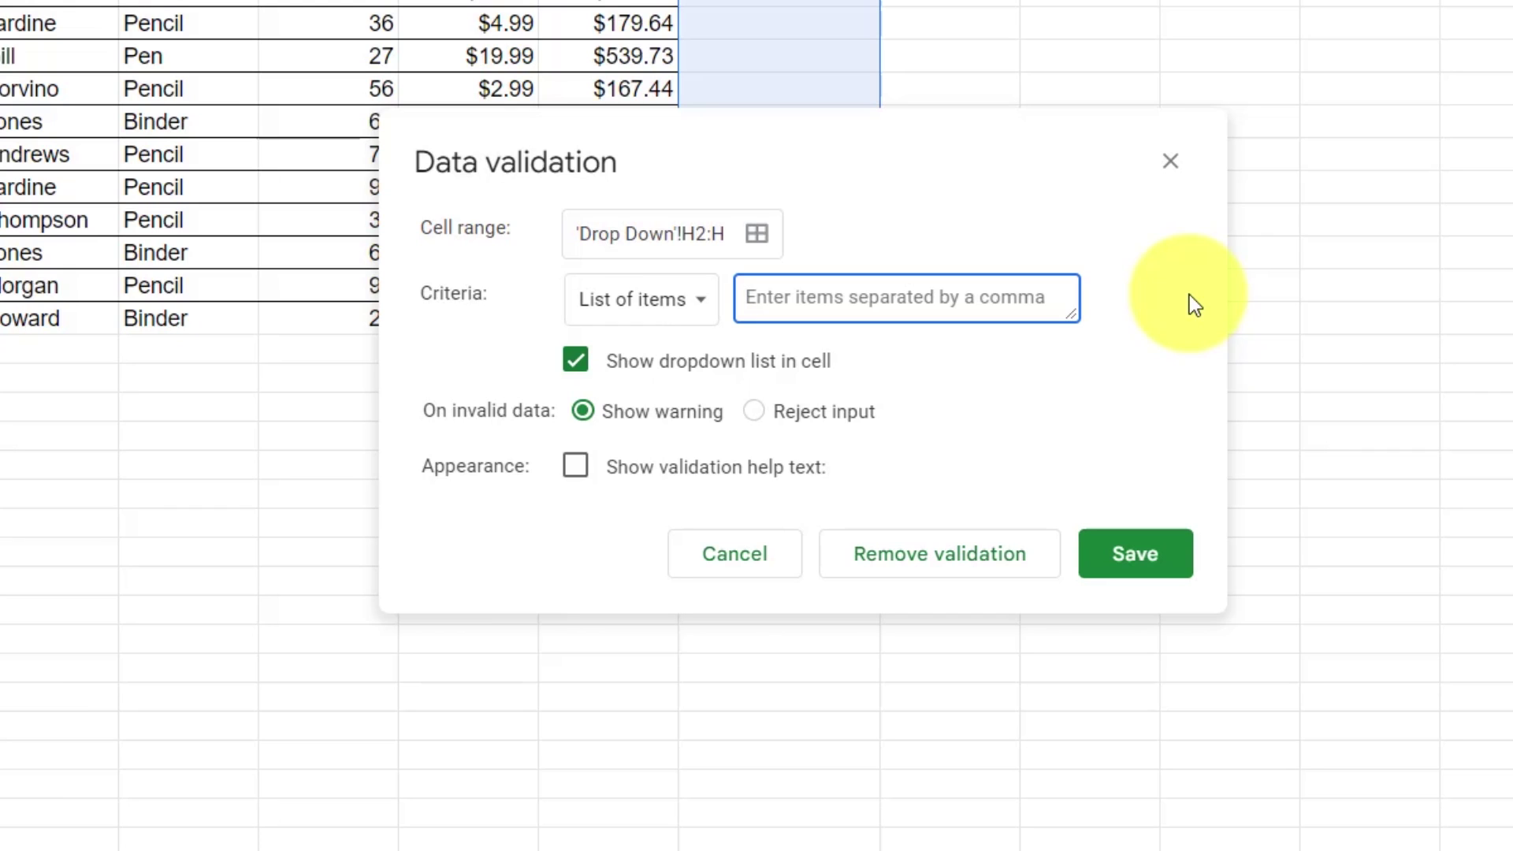
pyautogui.write('Cons')
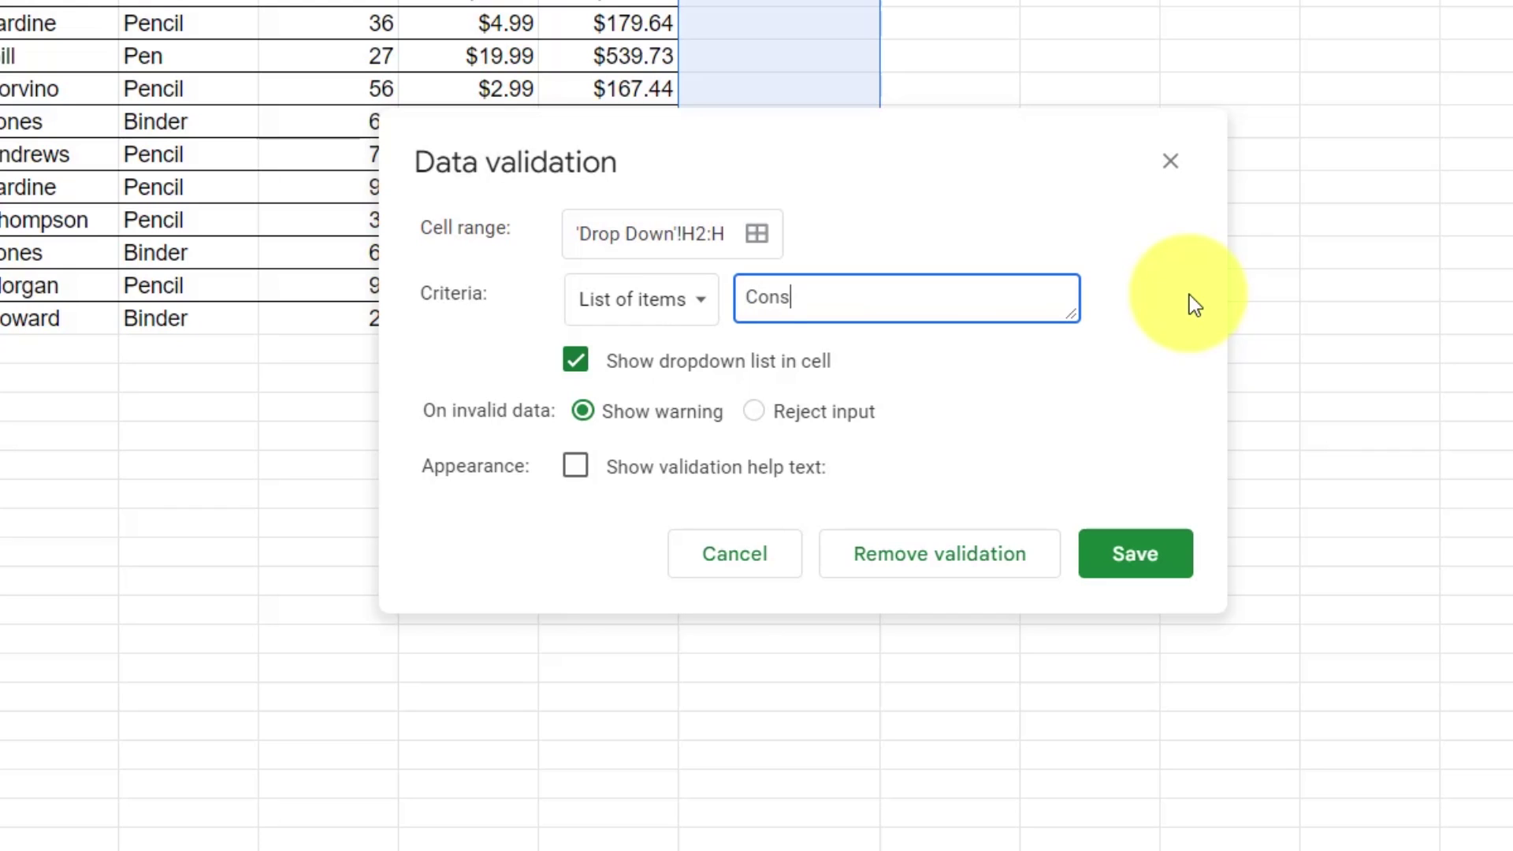
pyautogui.write('umer,')
pyautogui.write('Small')
pyautogui.write(' Business')
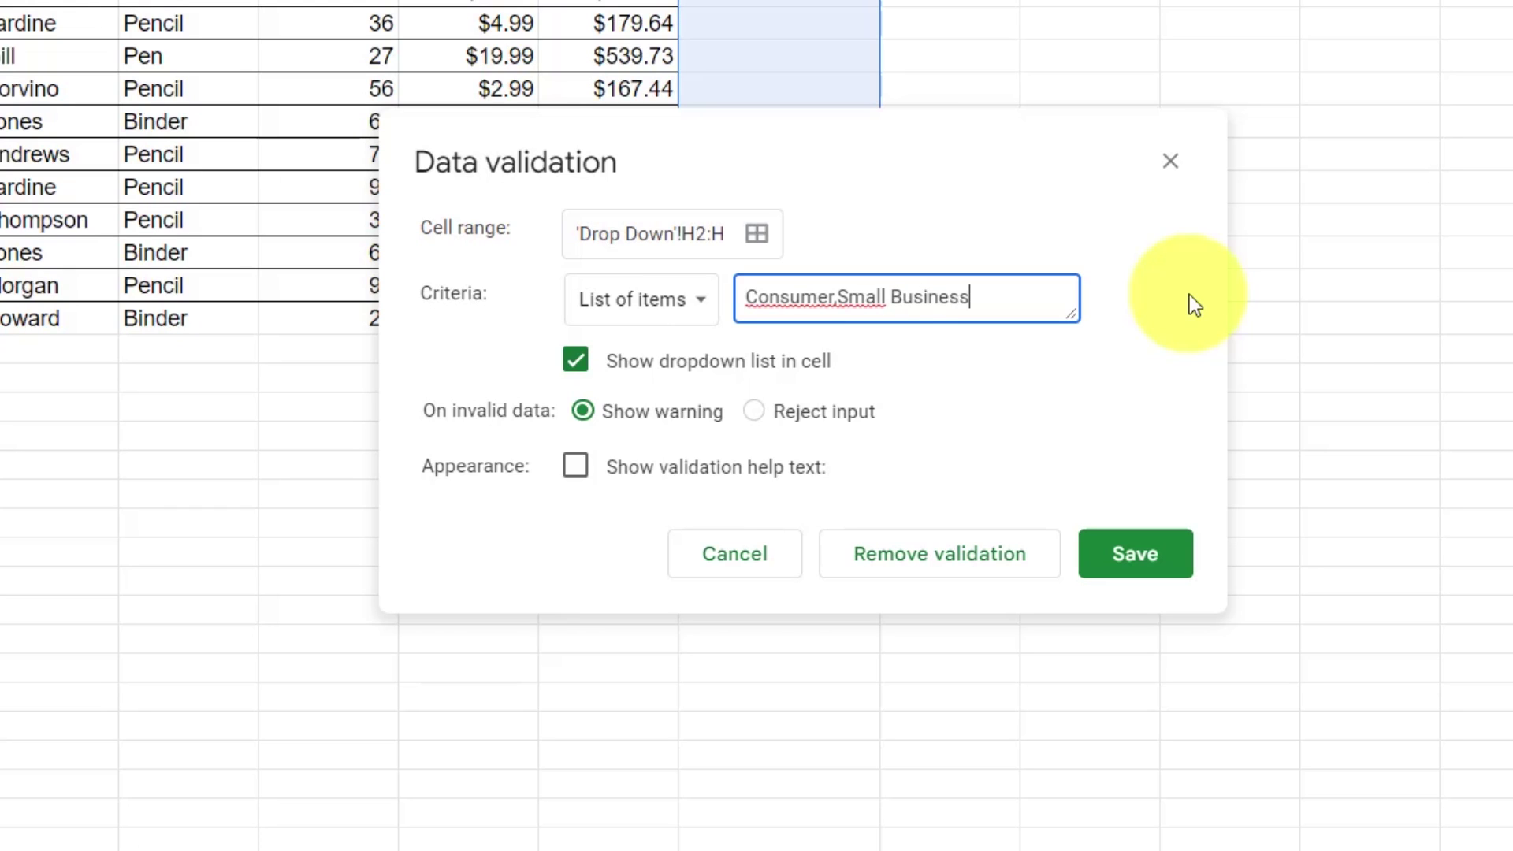
pyautogui.write(',')
pyautogui.write('Ent')
pyautogui.write('erprise')
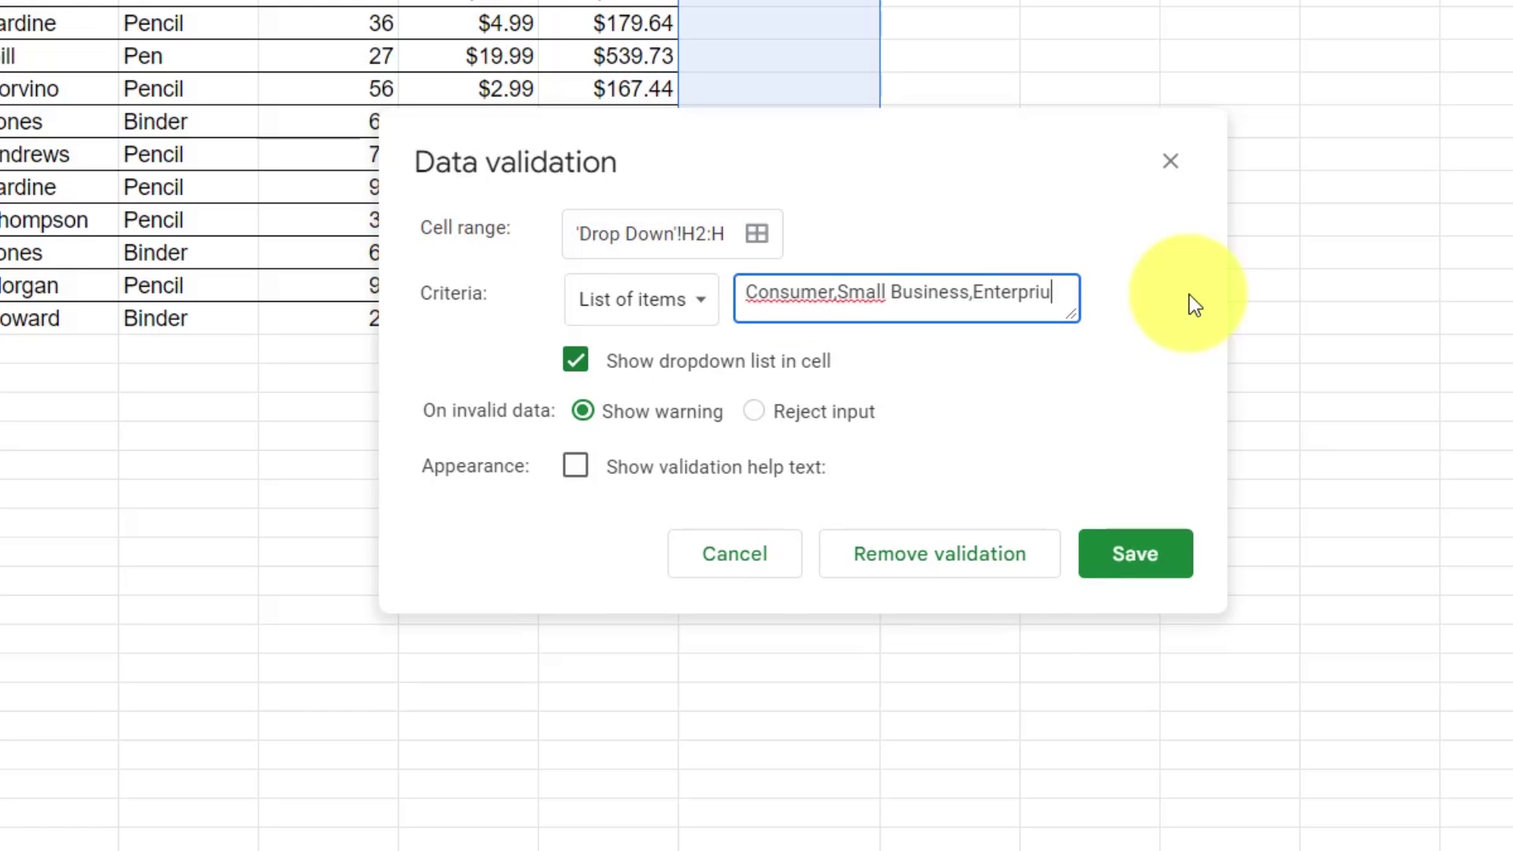
pyautogui.write('se')
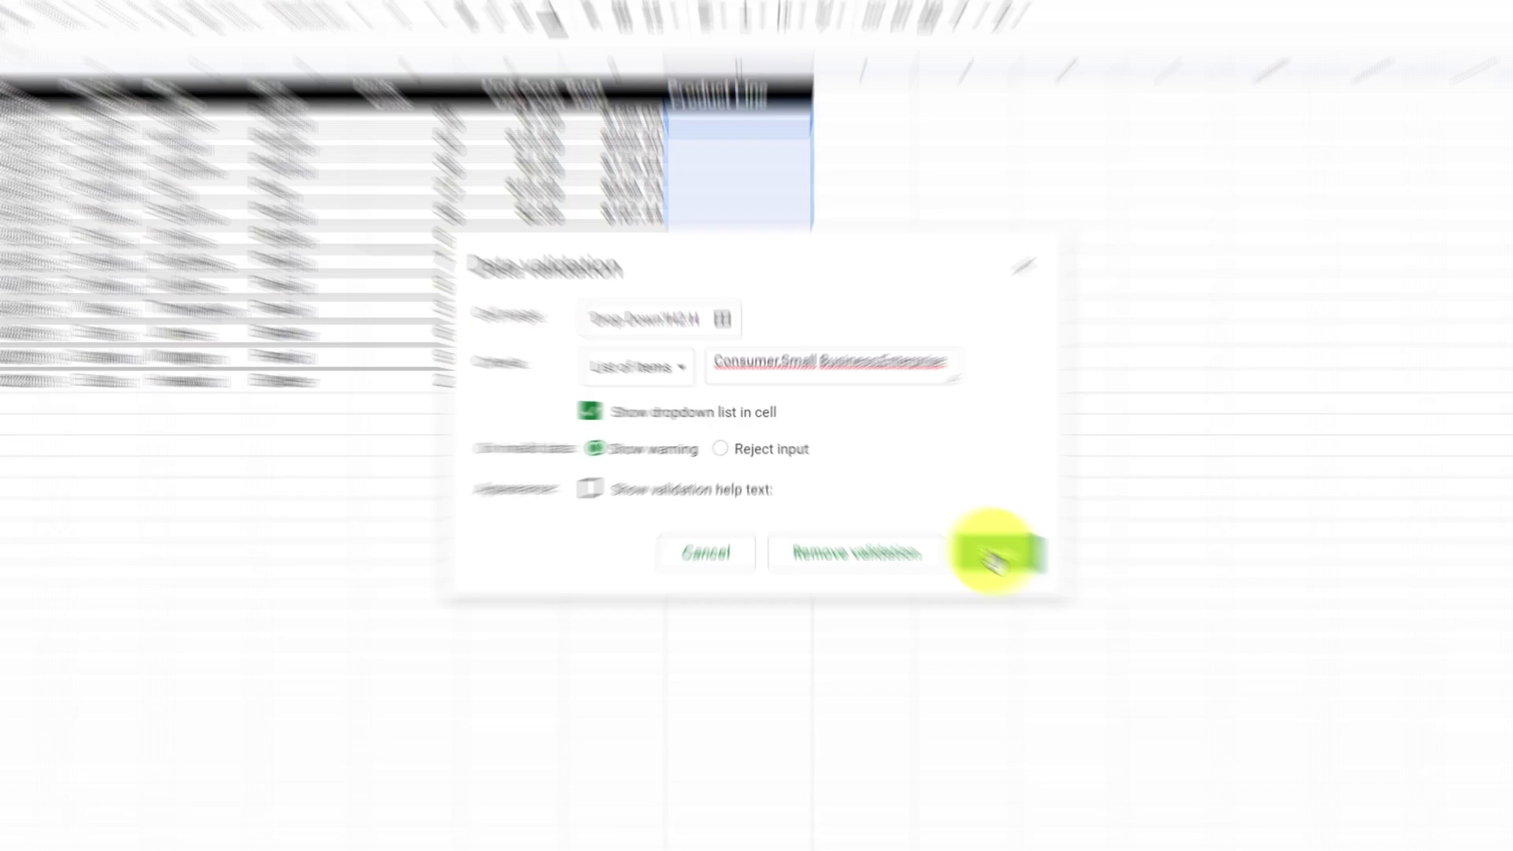
pyautogui.click(995, 555)
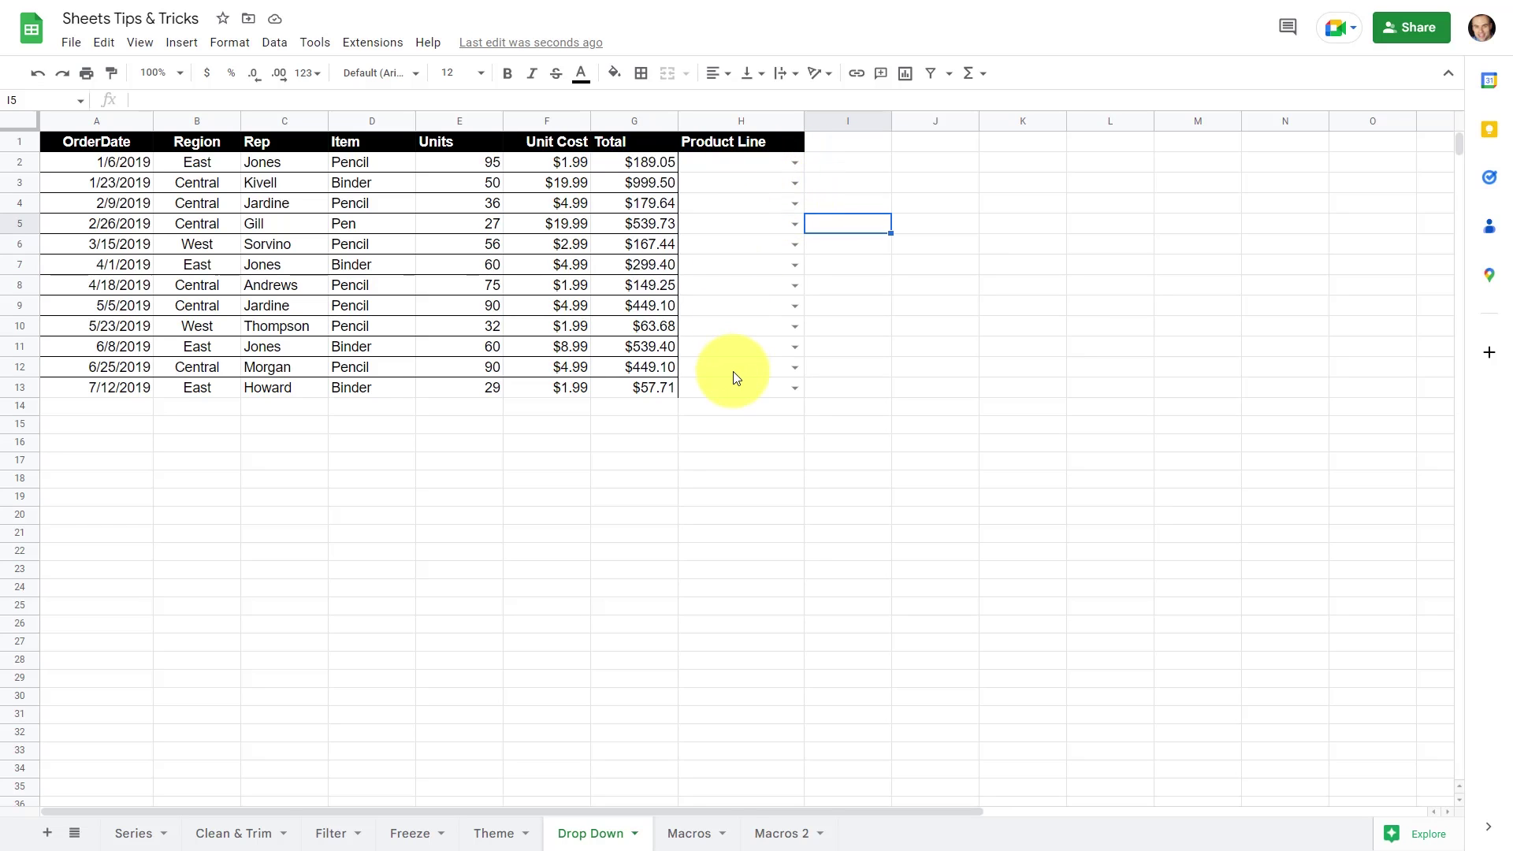
# - Set H2 to Small Business and H3 and H4 to Consumer using the dropdowns
pyautogui.click(794, 161)
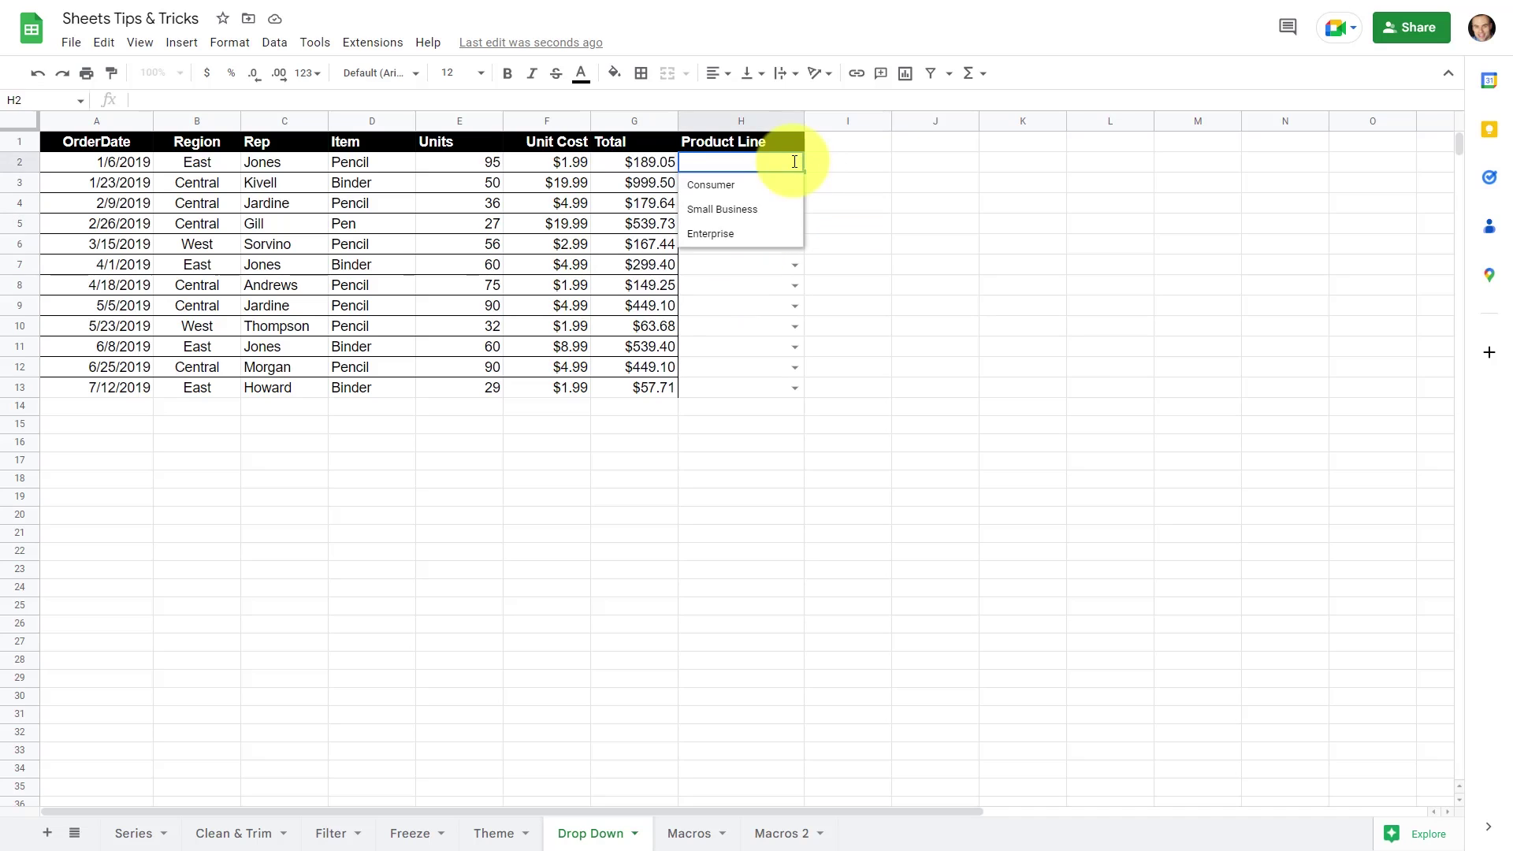
pyautogui.click(746, 213)
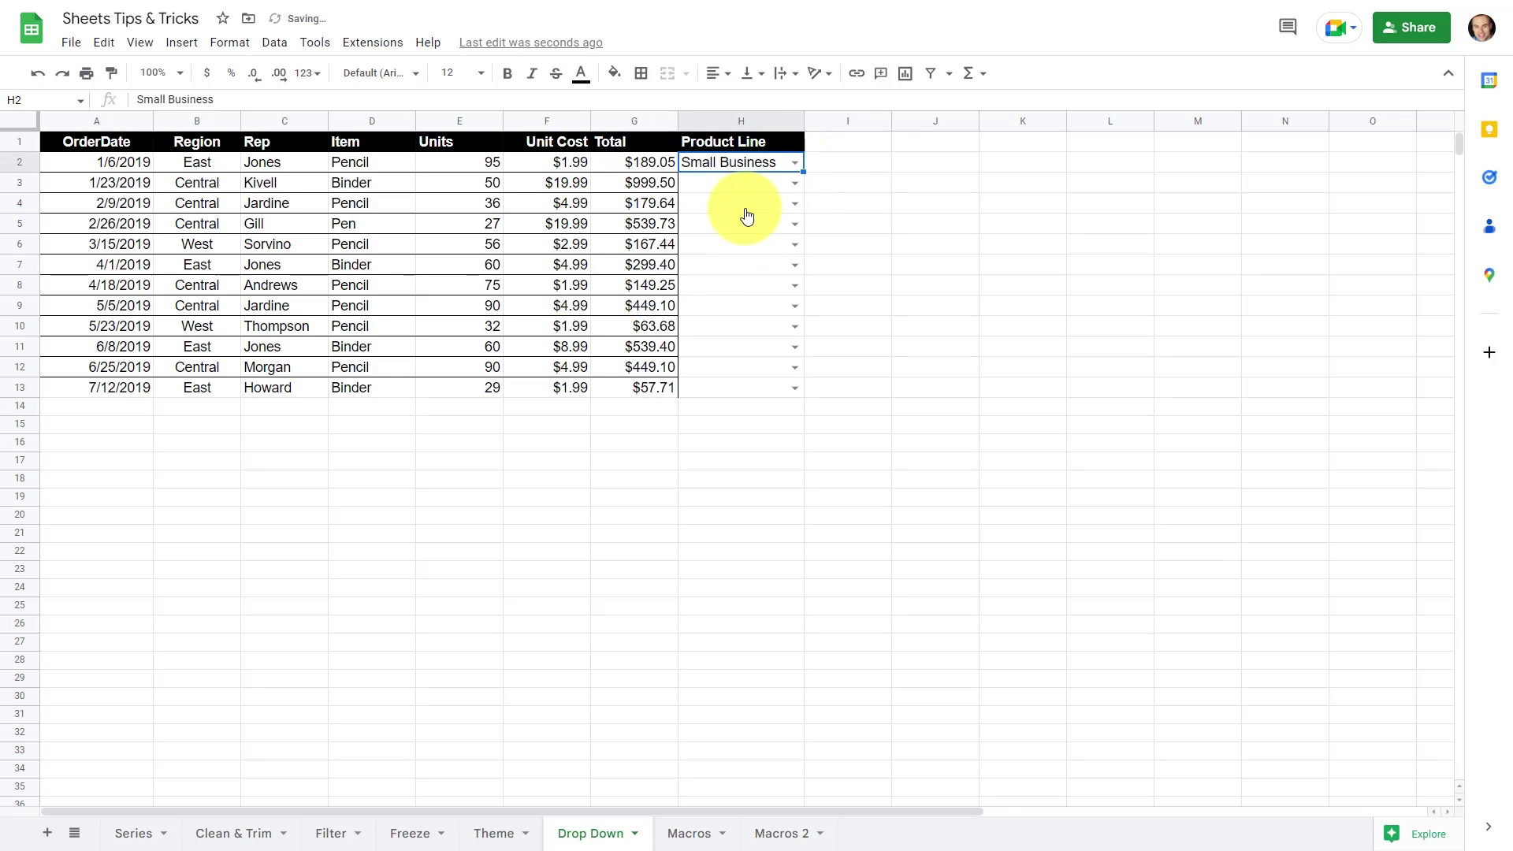
pyautogui.click(794, 183)
pyautogui.click(761, 207)
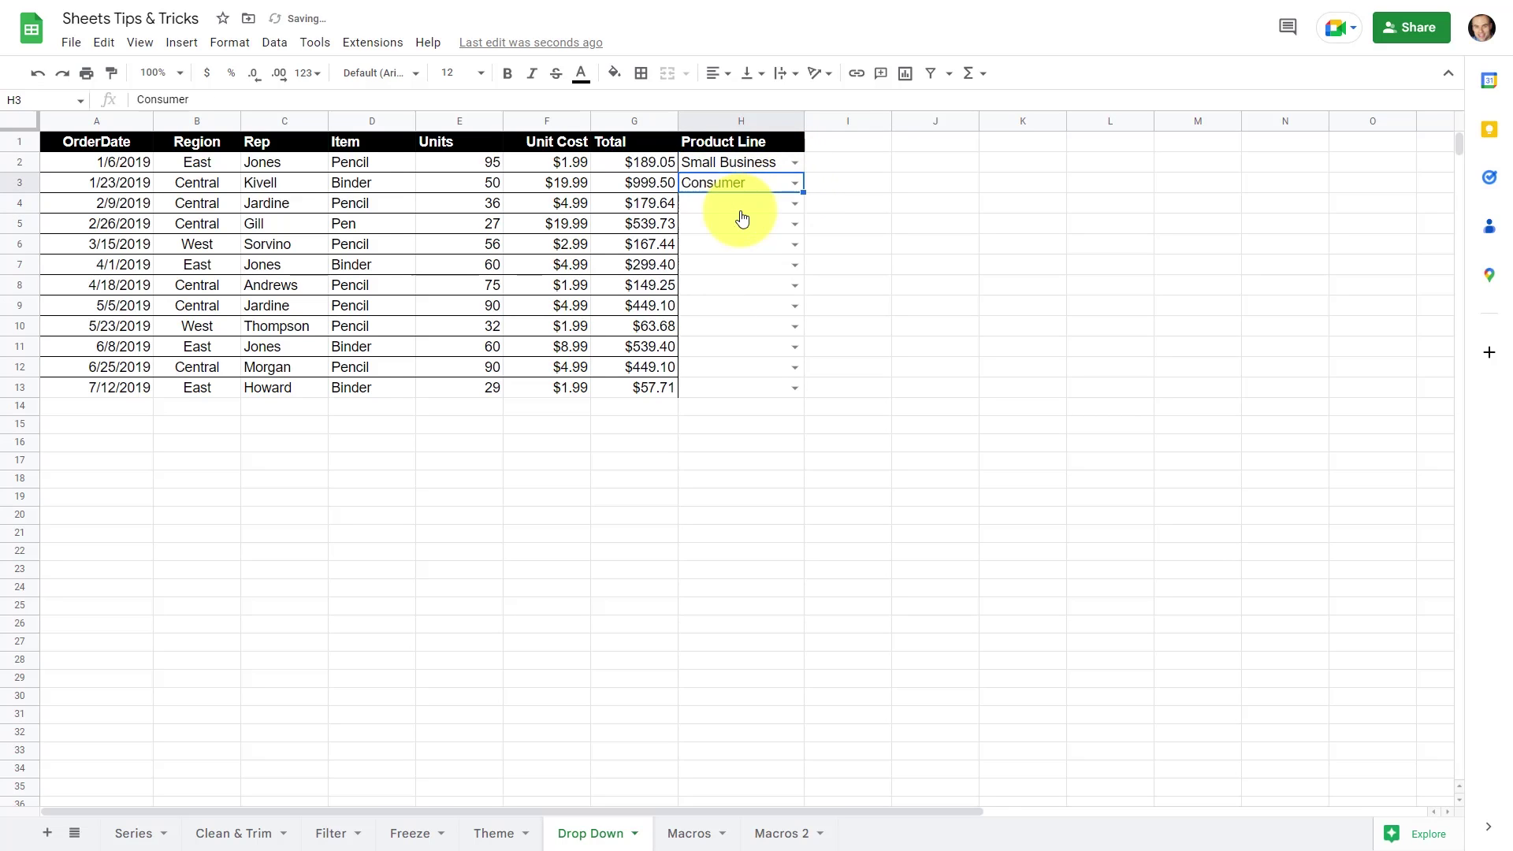
pyautogui.click(794, 204)
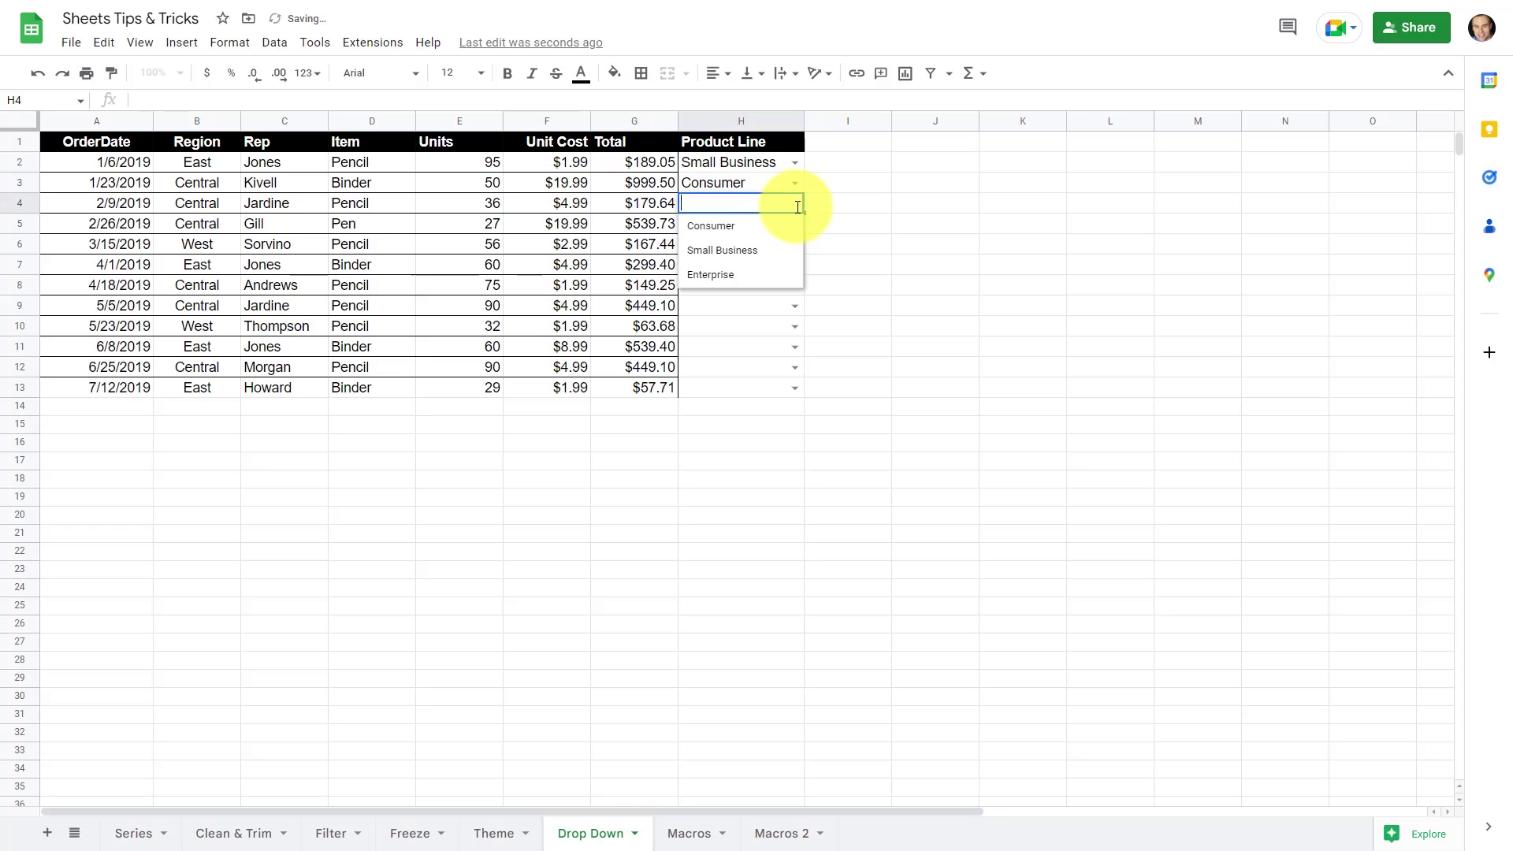
pyautogui.click(739, 226)
pyautogui.click(869, 228)
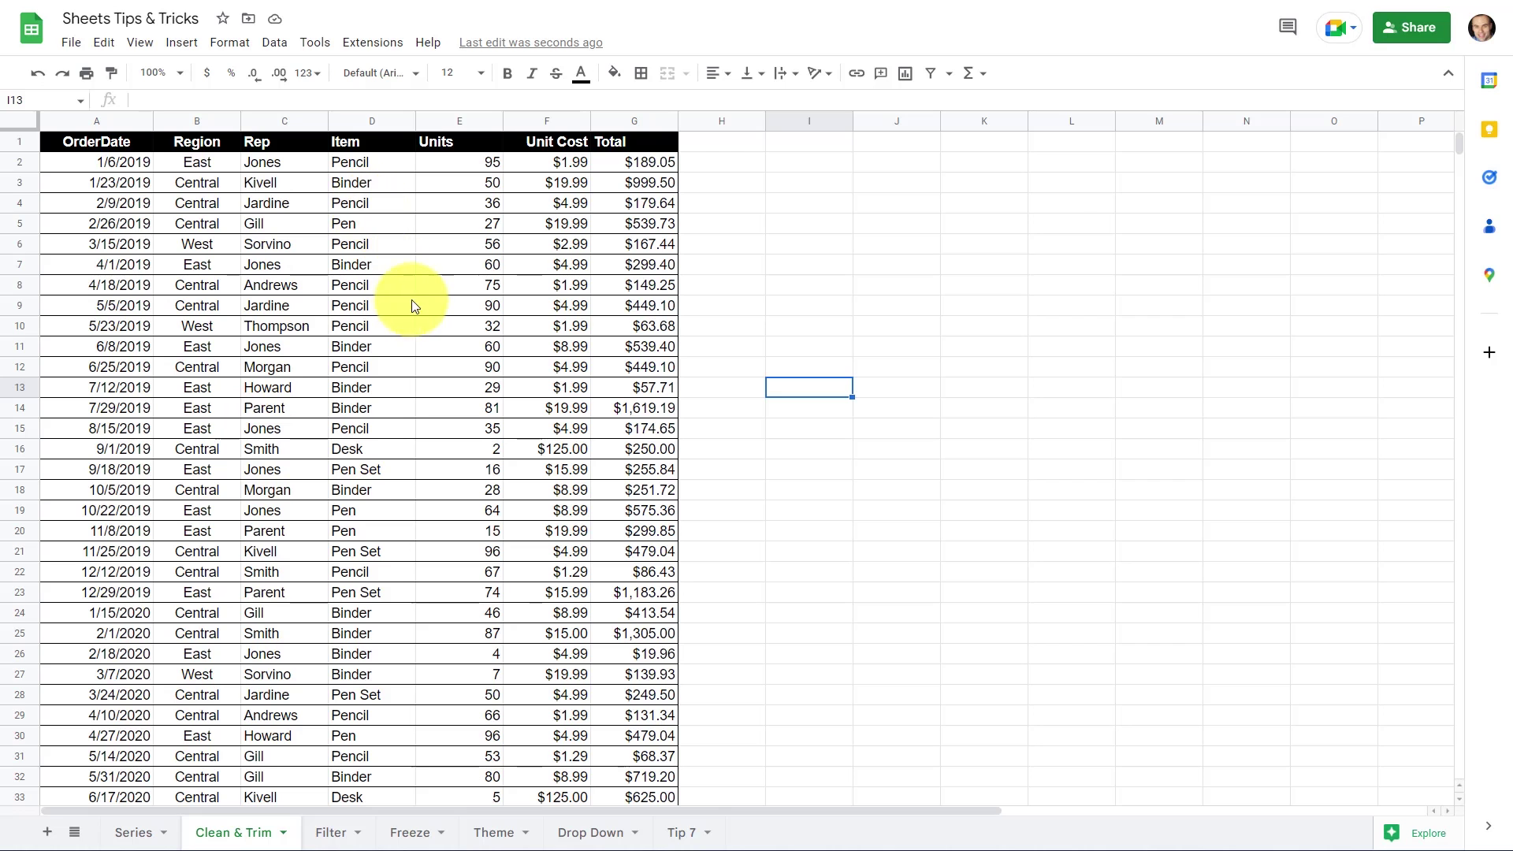
# - Show column stats for the Item column with the header row ignored
pyautogui.click(381, 121)
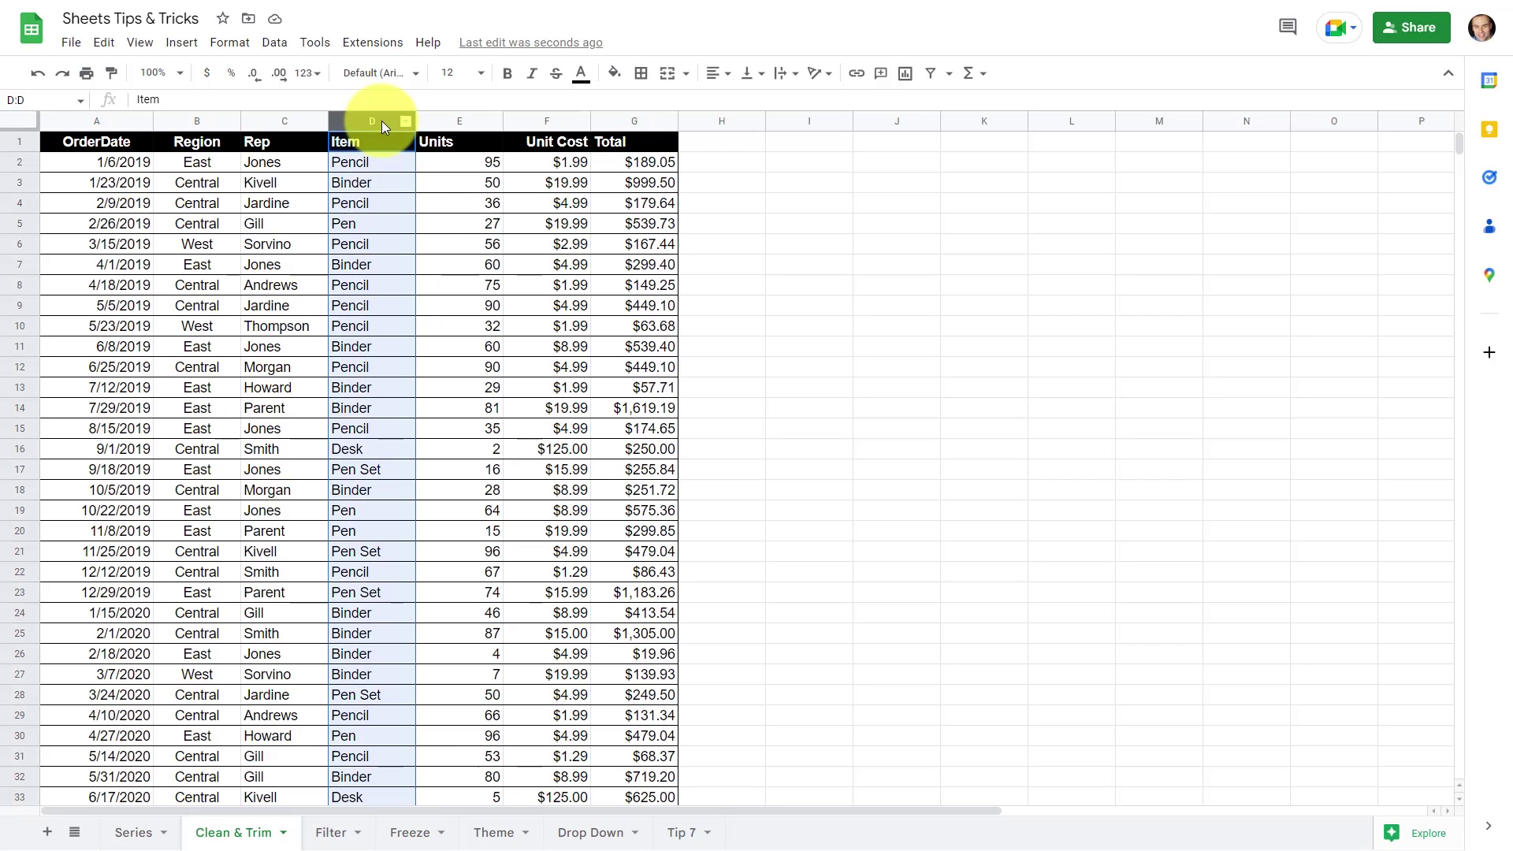
pyautogui.click(272, 44)
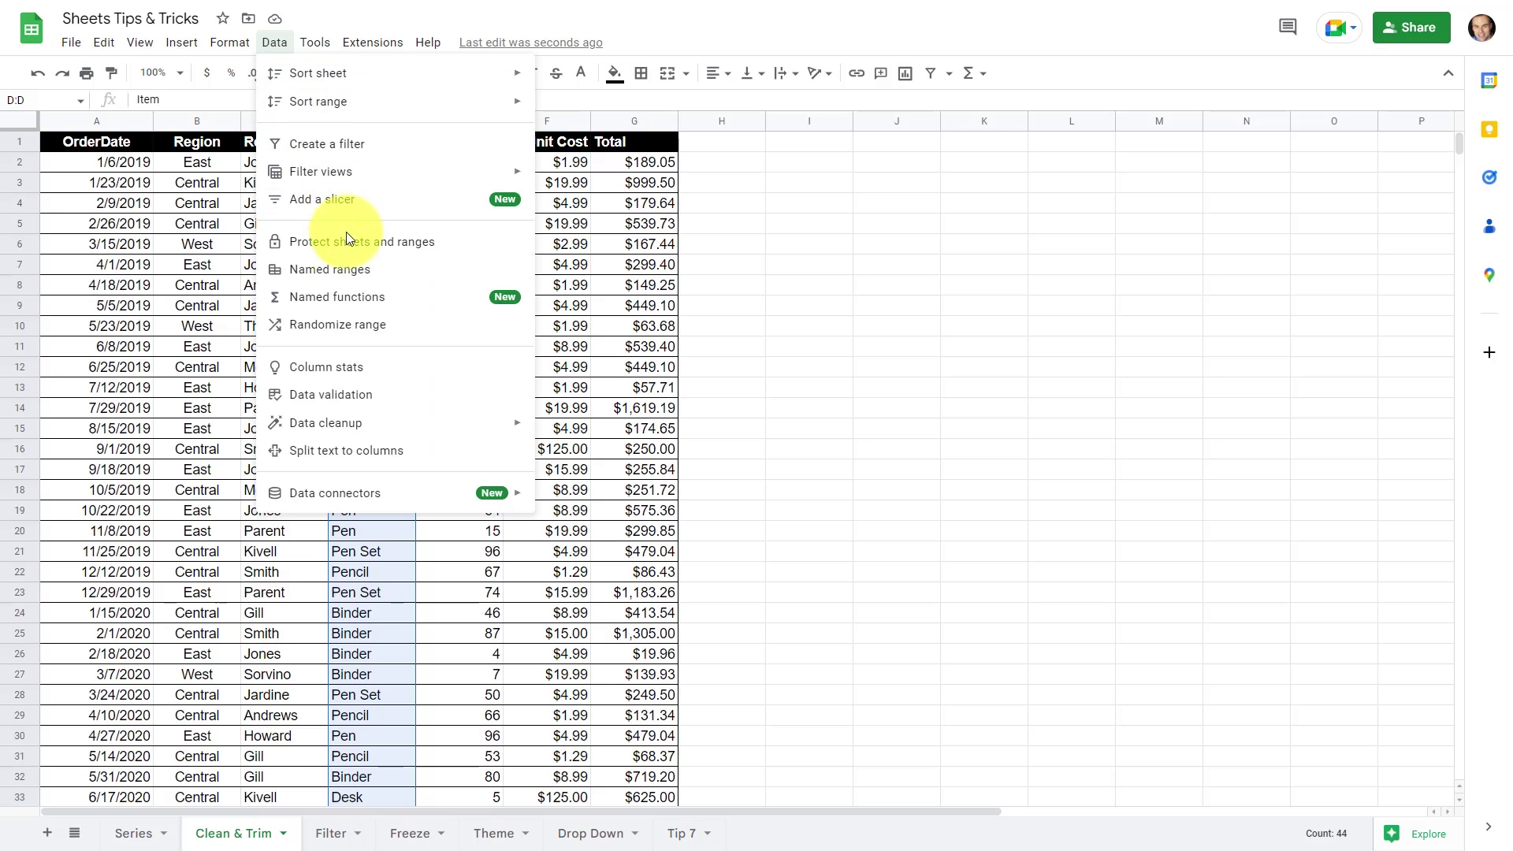
pyautogui.click(390, 372)
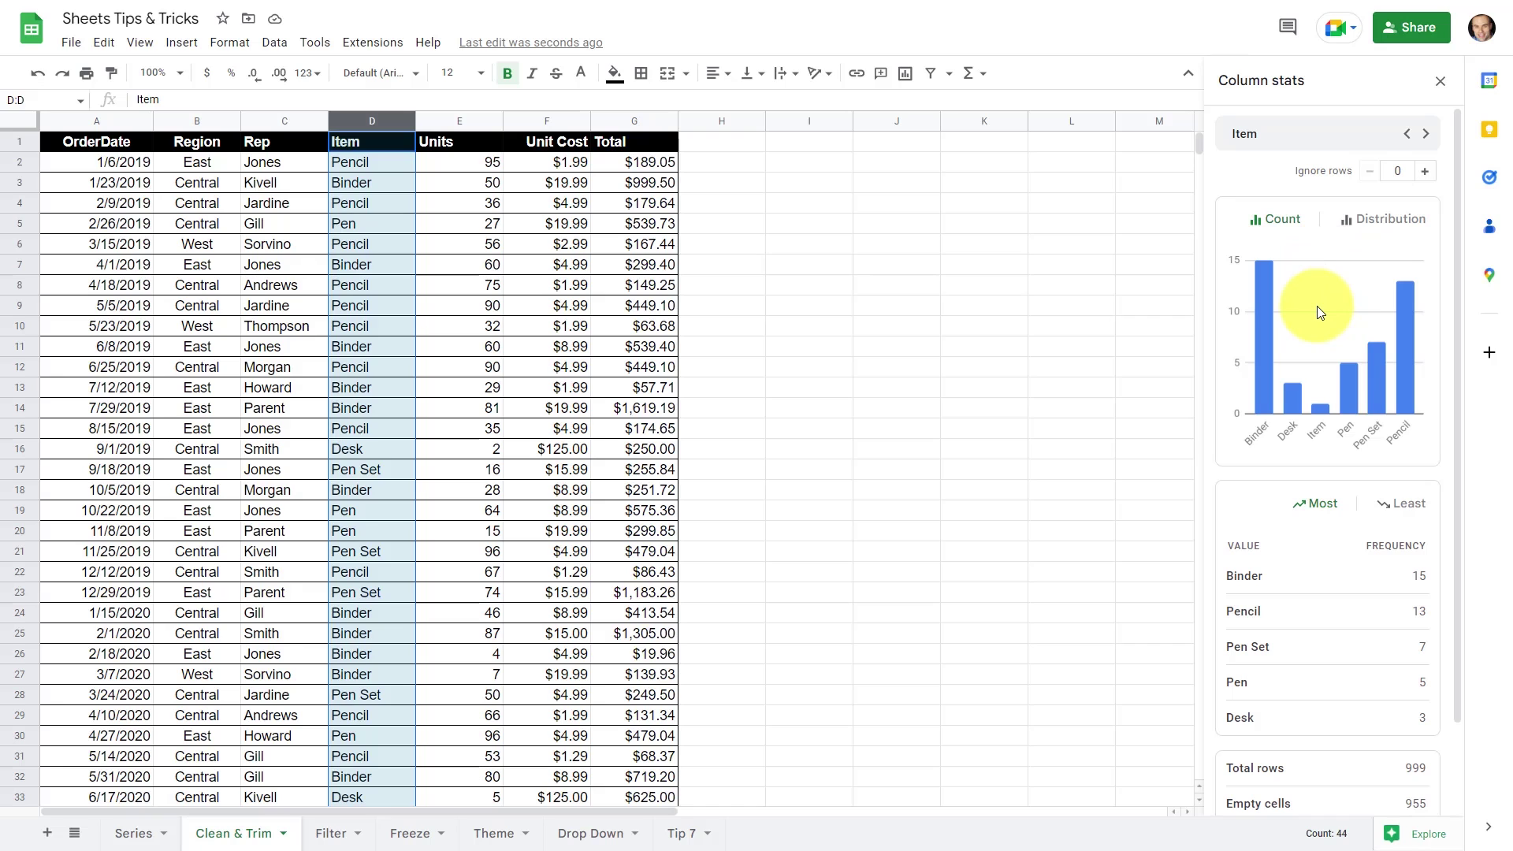
pyautogui.click(1427, 172)
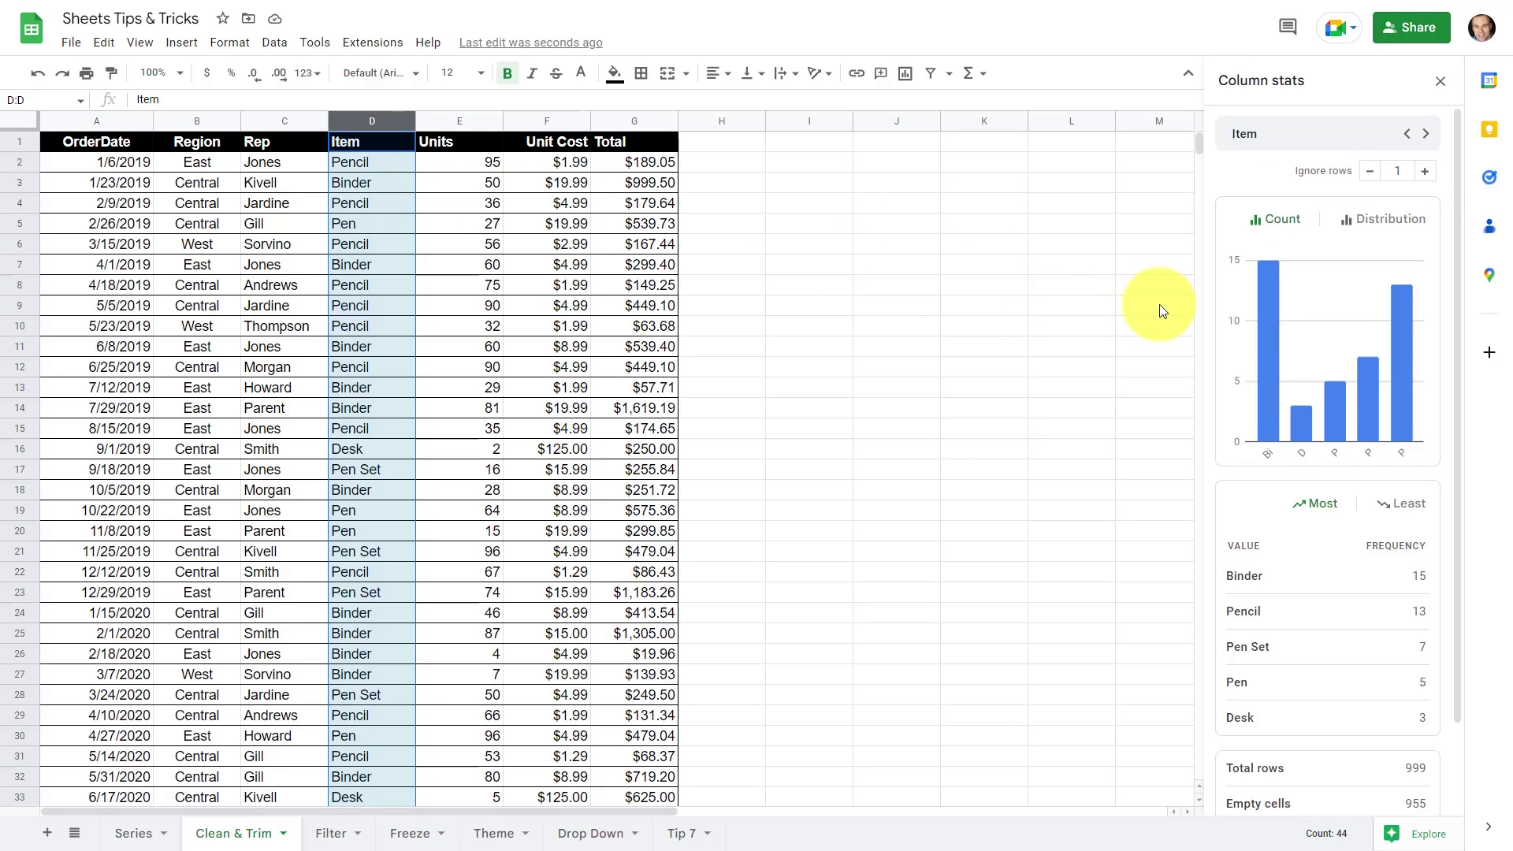
pyautogui.moveTo(1300, 426)
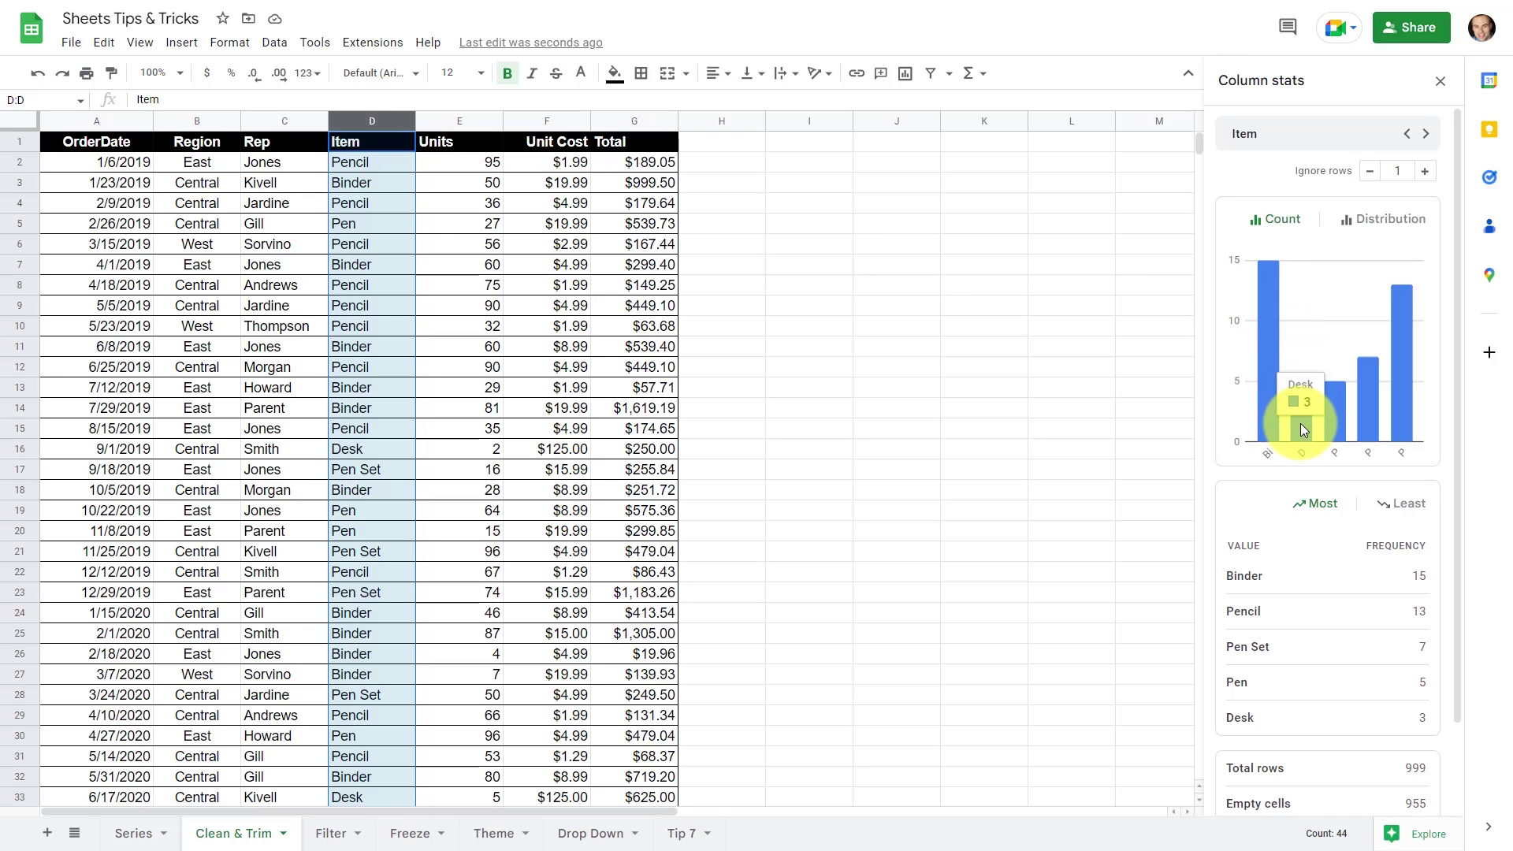
# - Step the column stats over to Rep, then Region (Central 24, East 13, West 6)
pyautogui.scroll(-2, 1300, 426)
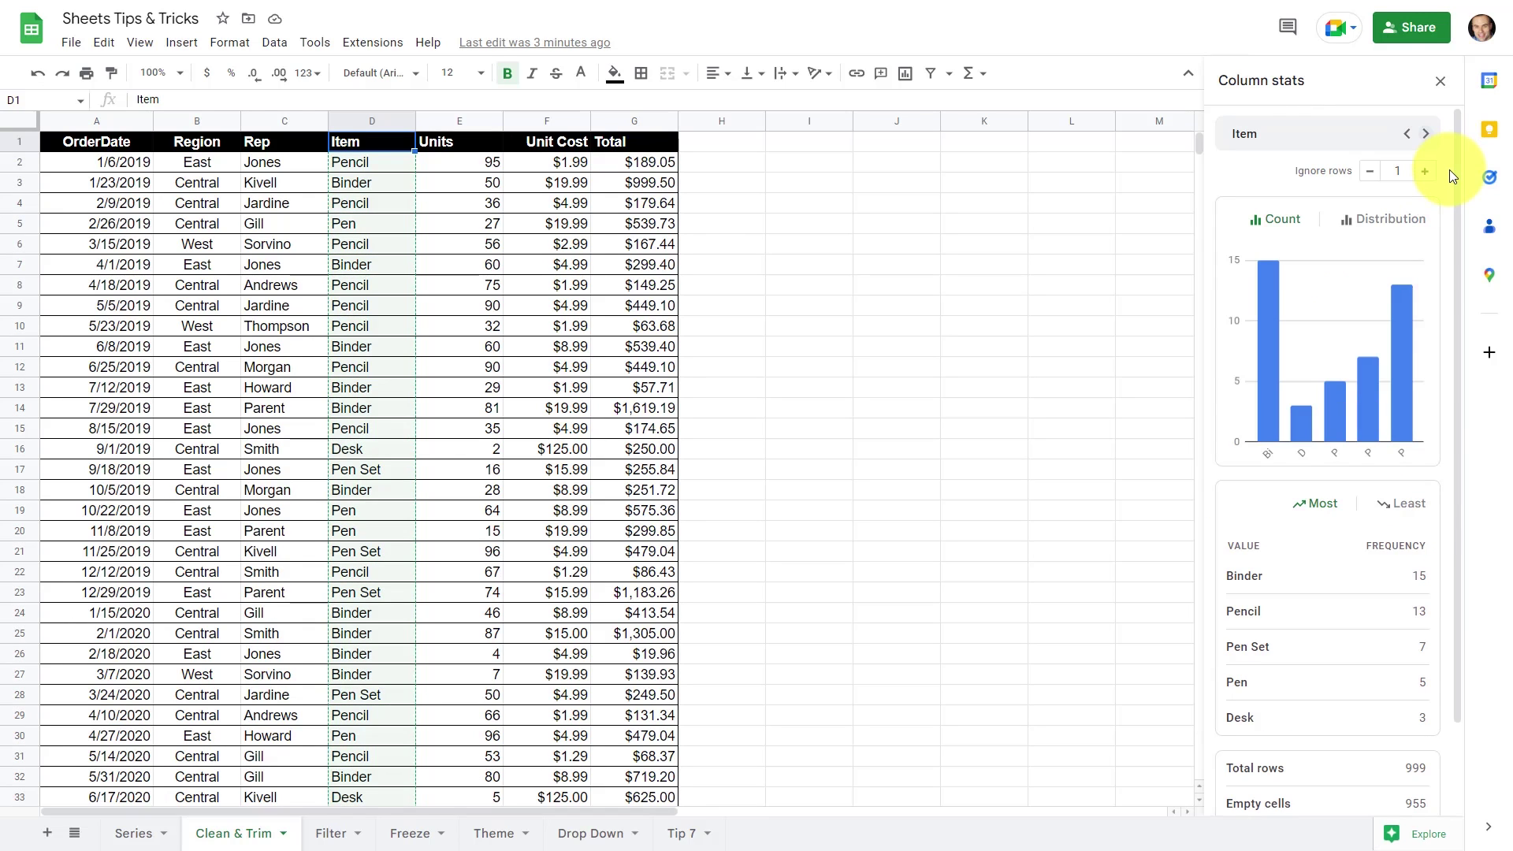
pyautogui.click(1407, 135)
pyautogui.click(1407, 136)
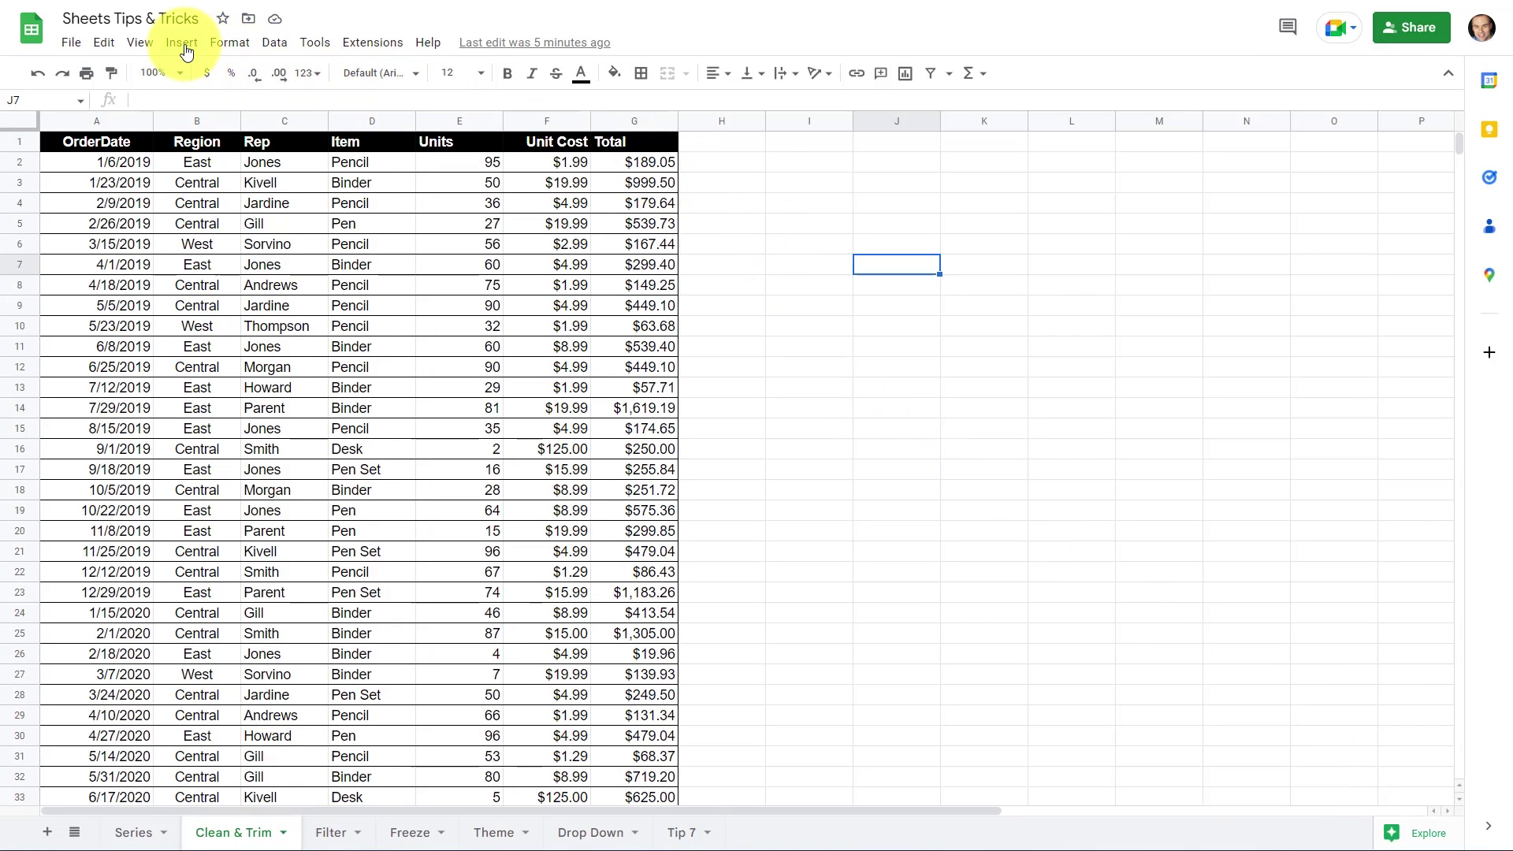
# - Open the Insert menu to reach the Pivot table option
pyautogui.click(182, 44)
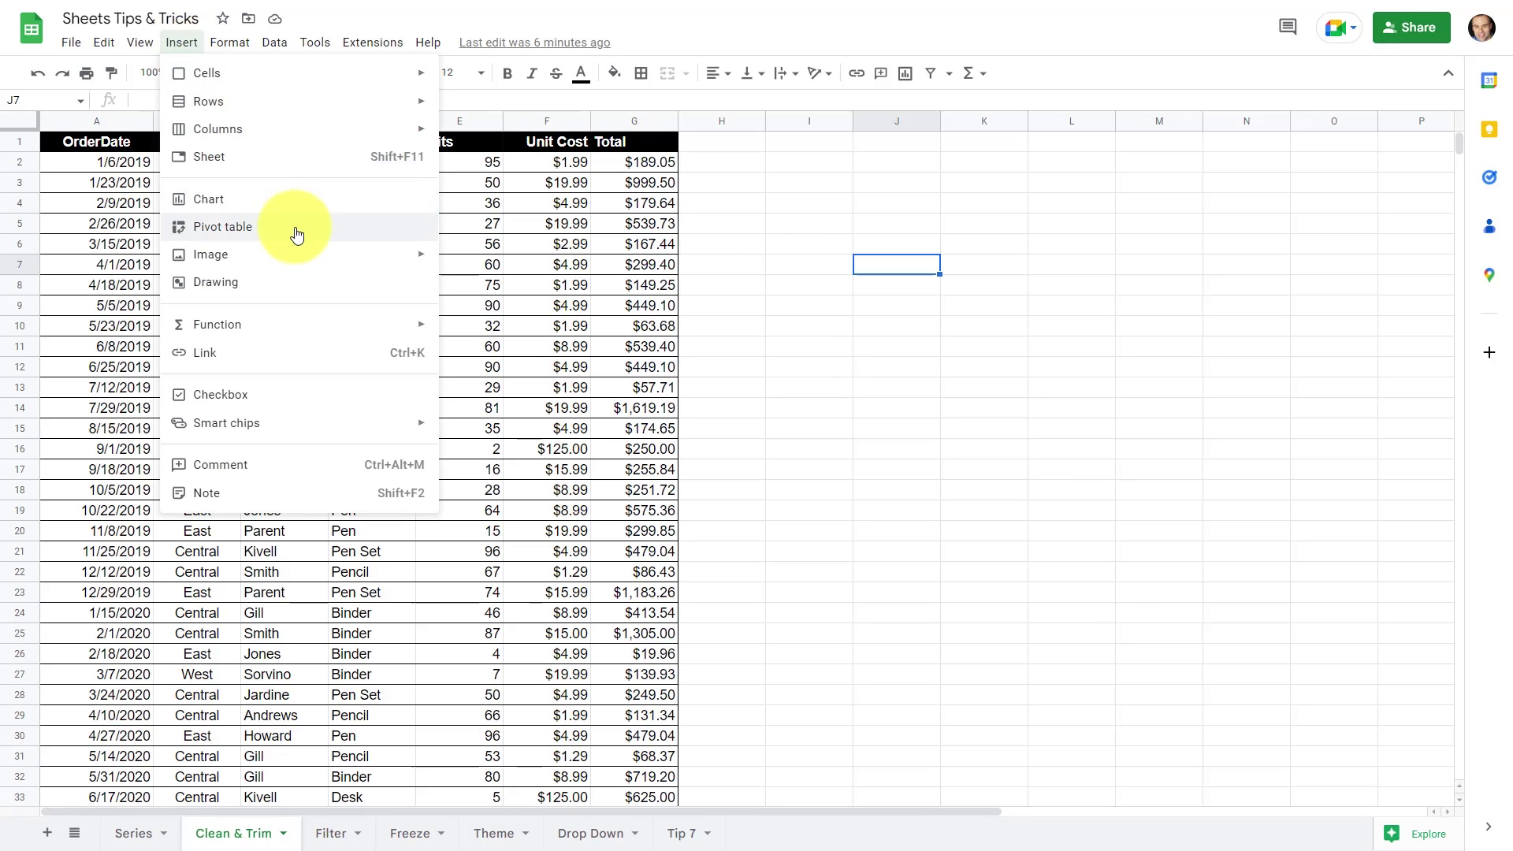